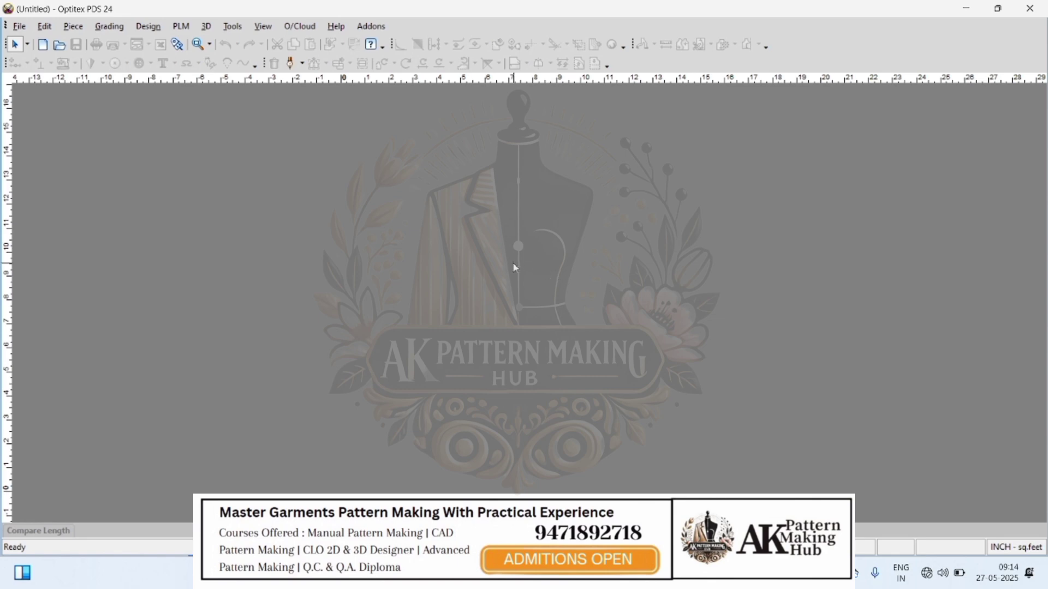
# Create a rectangular piece 42 inches long and 9.5 inches wide, and rotate it left 90 degrees
pyautogui.rightClick(515, 267)
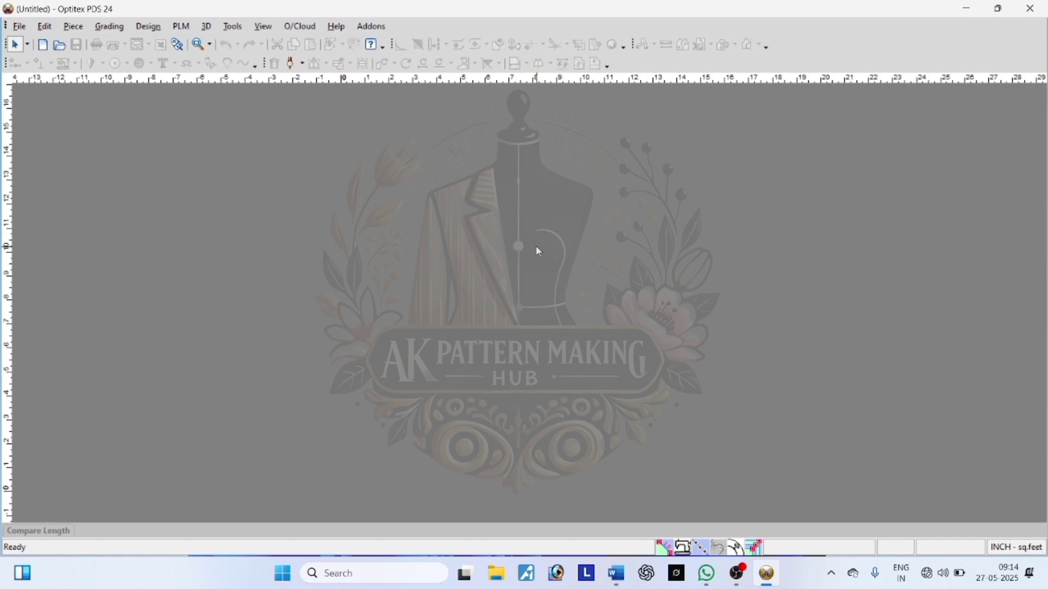
pyautogui.rightClick(517, 266)
pyautogui.click(594, 293)
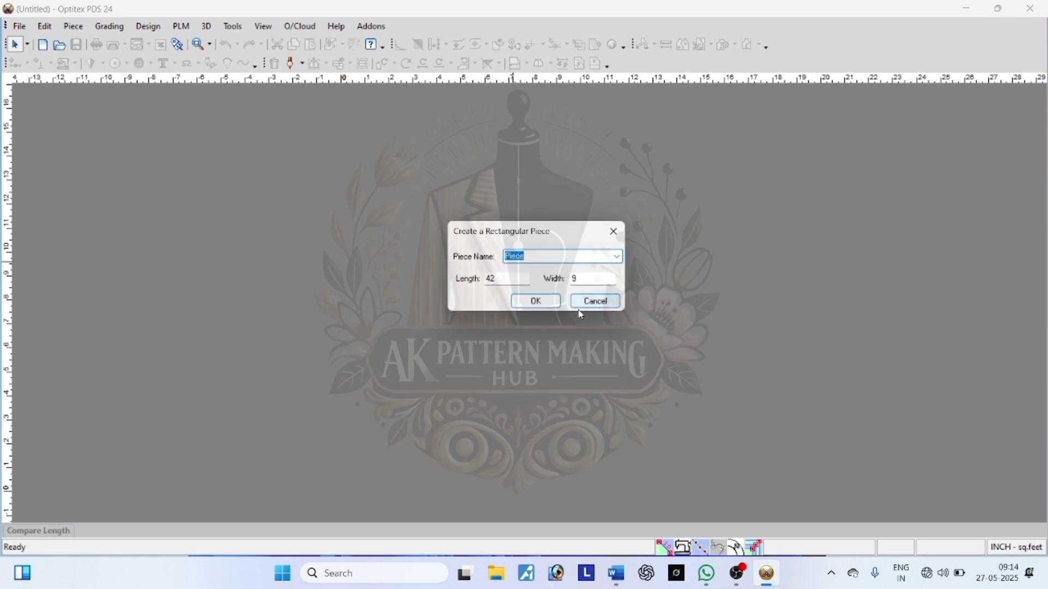
pyautogui.moveTo(563, 239); pyautogui.dragTo(572, 256)
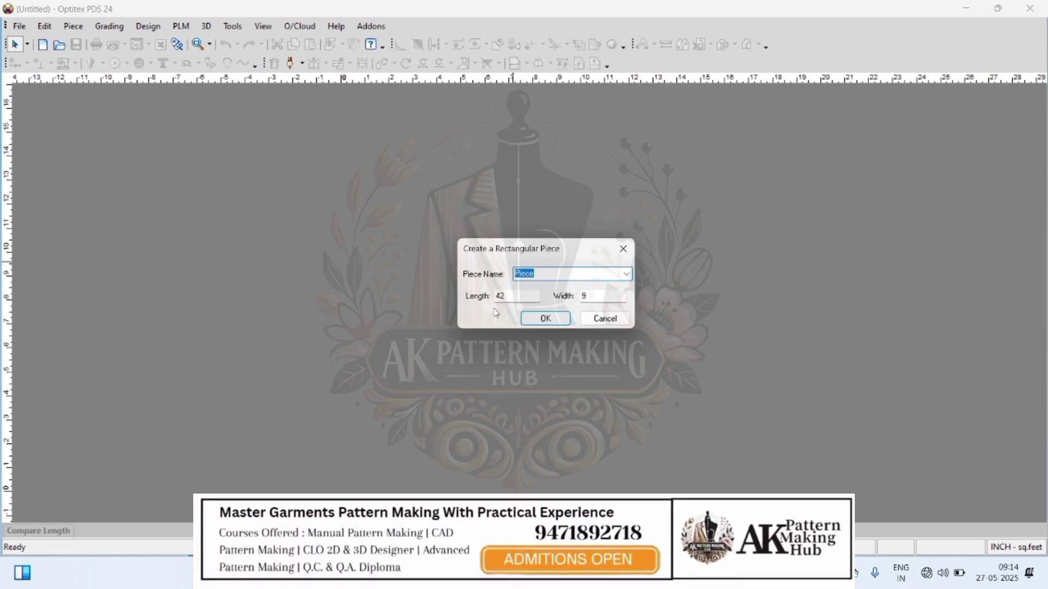
pyautogui.click(595, 296)
pyautogui.write('.5')
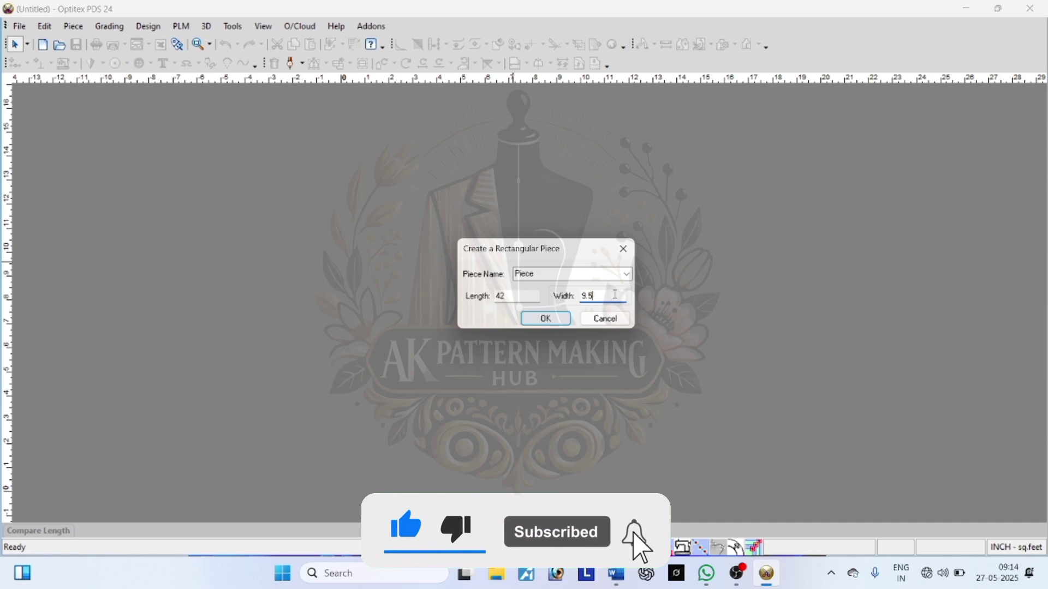
pyautogui.click(547, 320)
pyautogui.scroll(-2, 726, 381)
pyautogui.press('[')
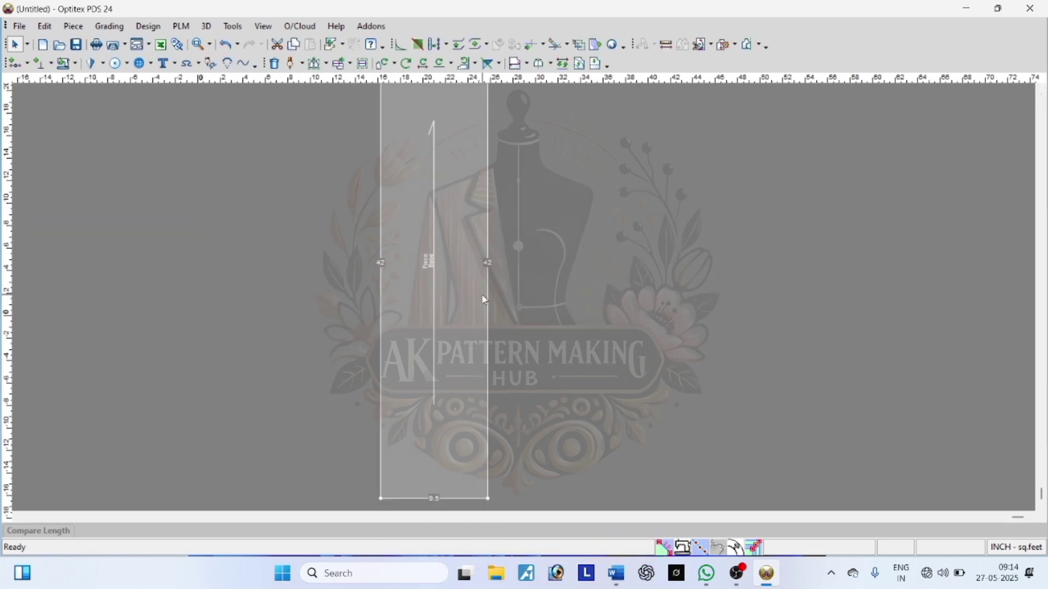
pyautogui.scroll(-2, 484, 296)
pyautogui.scroll(1, 510, 217)
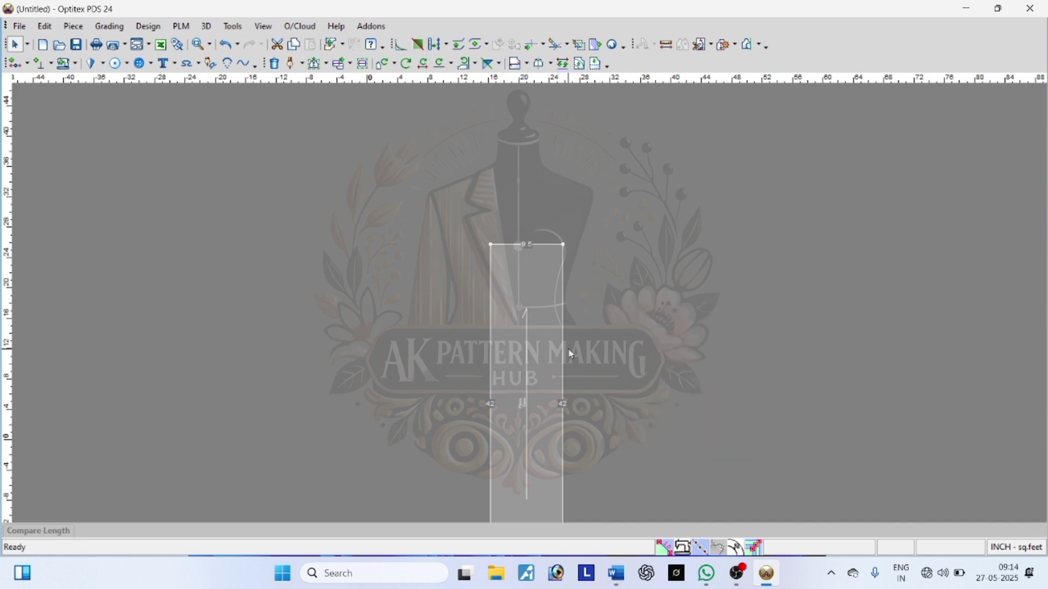
# Make the piece a mirrored half with a half line along its 42-inch edge farther from the origin
pyautogui.rightClick(606, 273)
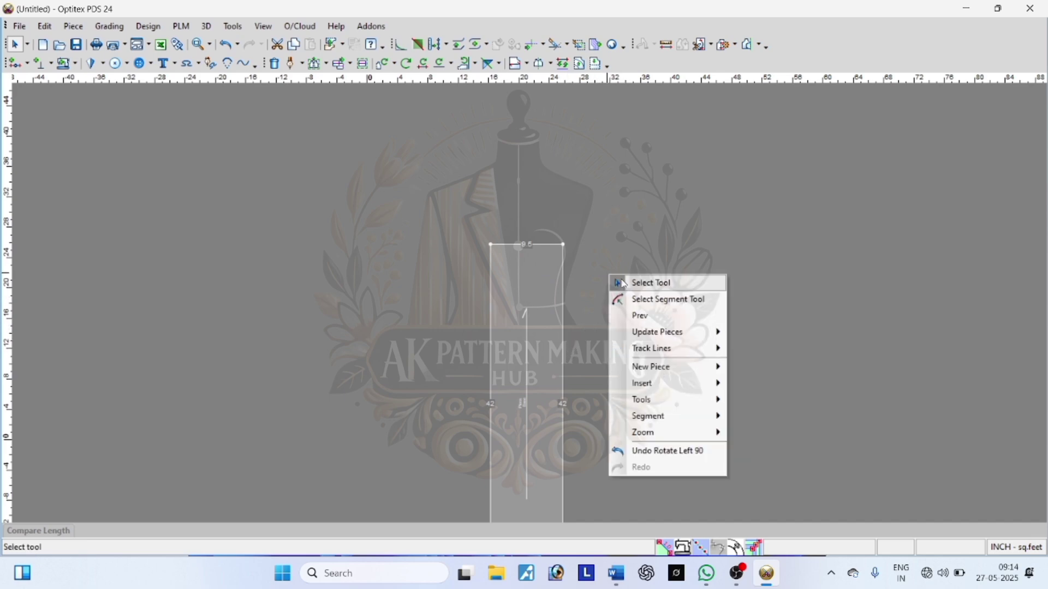
pyautogui.click(620, 283)
pyautogui.press('h')
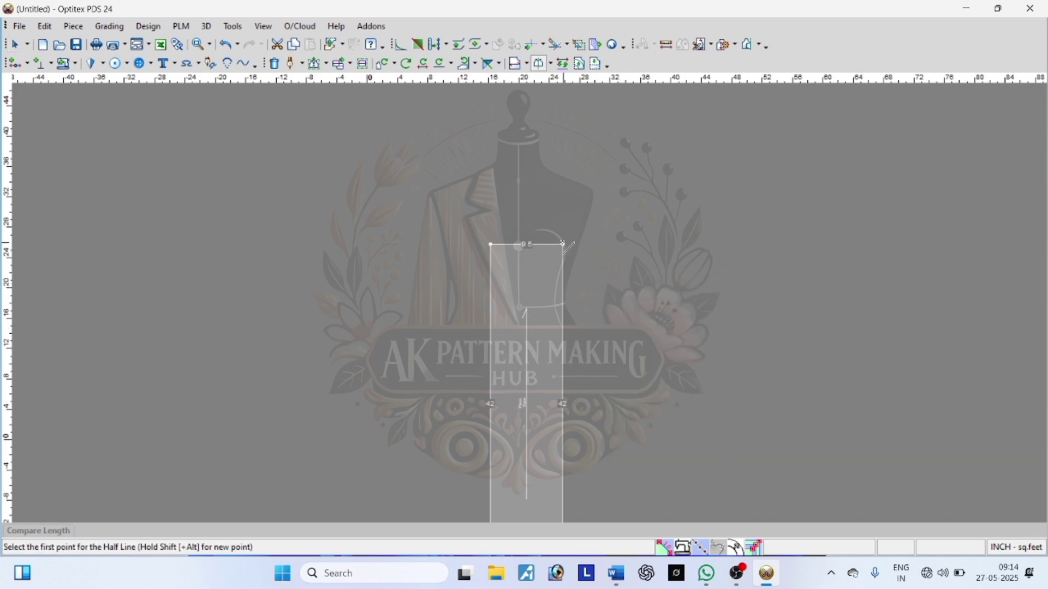
pyautogui.click(562, 244)
pyautogui.scroll(-2, 571, 377)
pyautogui.click(522, 401)
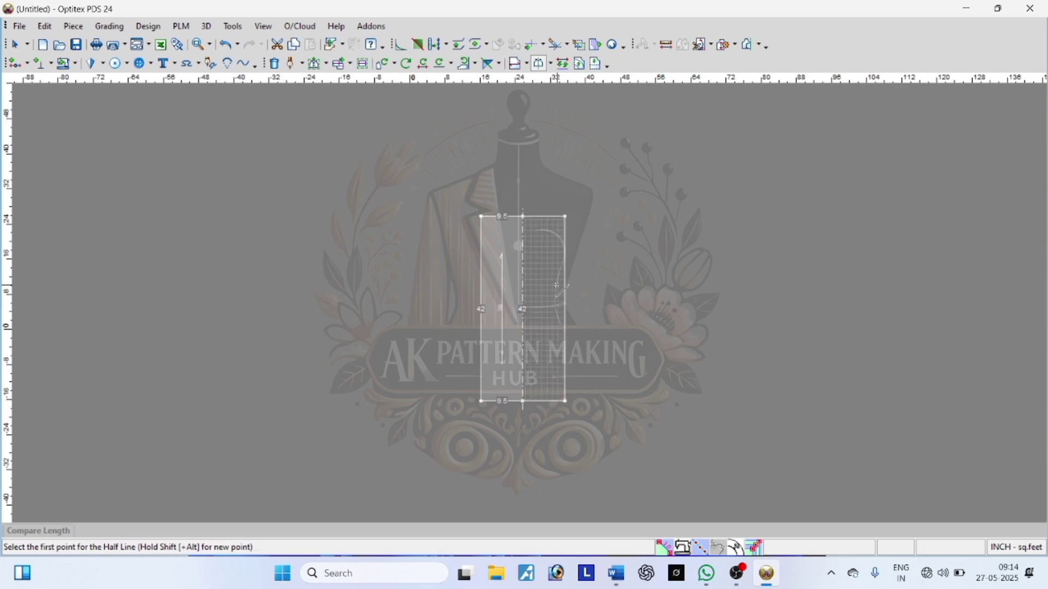
pyautogui.scroll(2, 552, 211)
pyautogui.rightClick(625, 266)
pyautogui.click(639, 277)
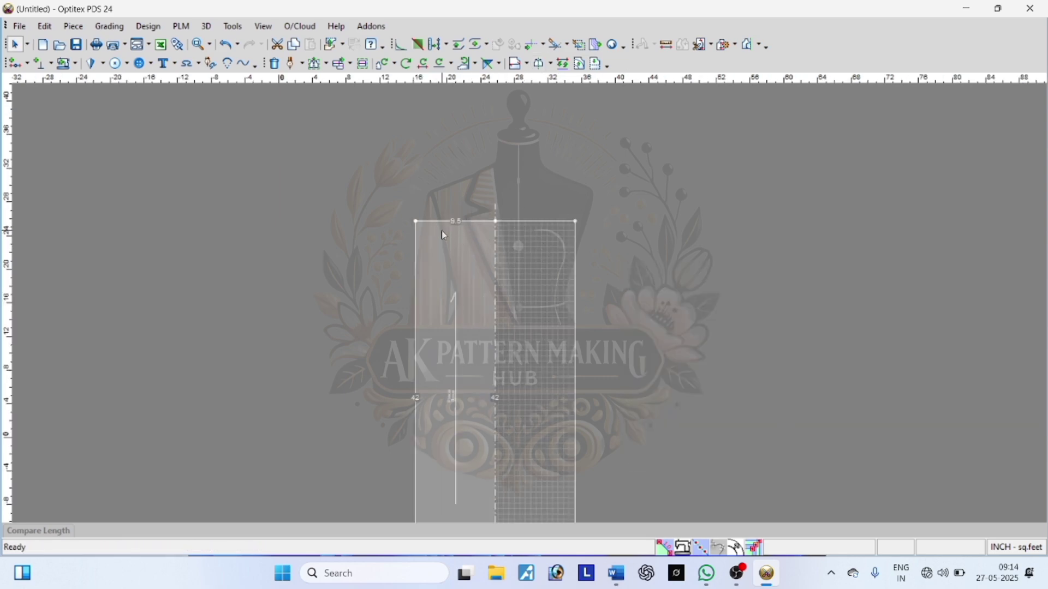
pyautogui.rightClick(631, 268)
pyautogui.click(636, 271)
pyautogui.scroll(2, 461, 256)
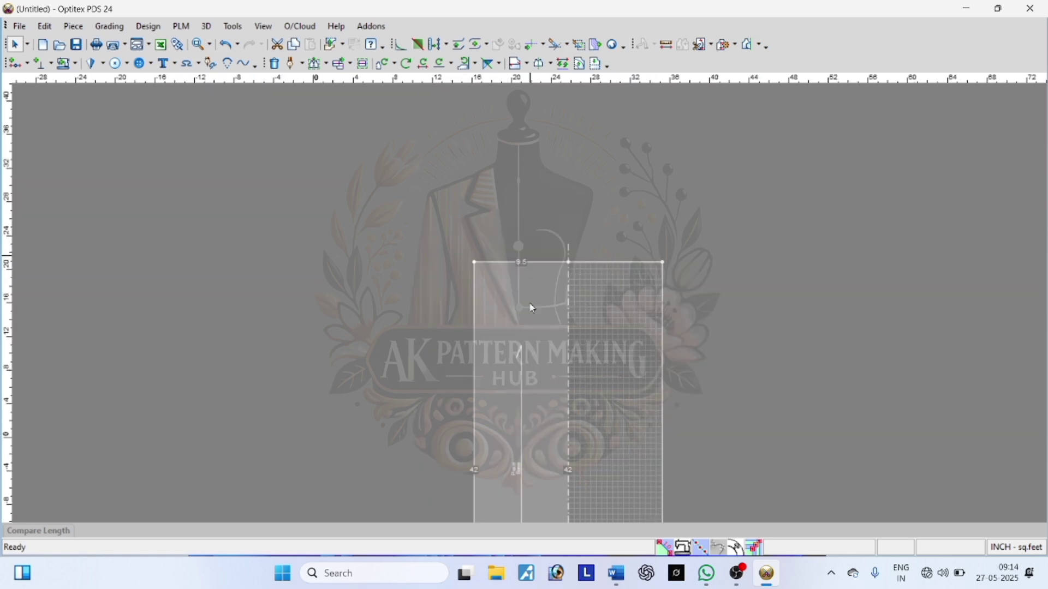
# Open the piece's properties and turn off its Half option
pyautogui.doubleClick(545, 327)
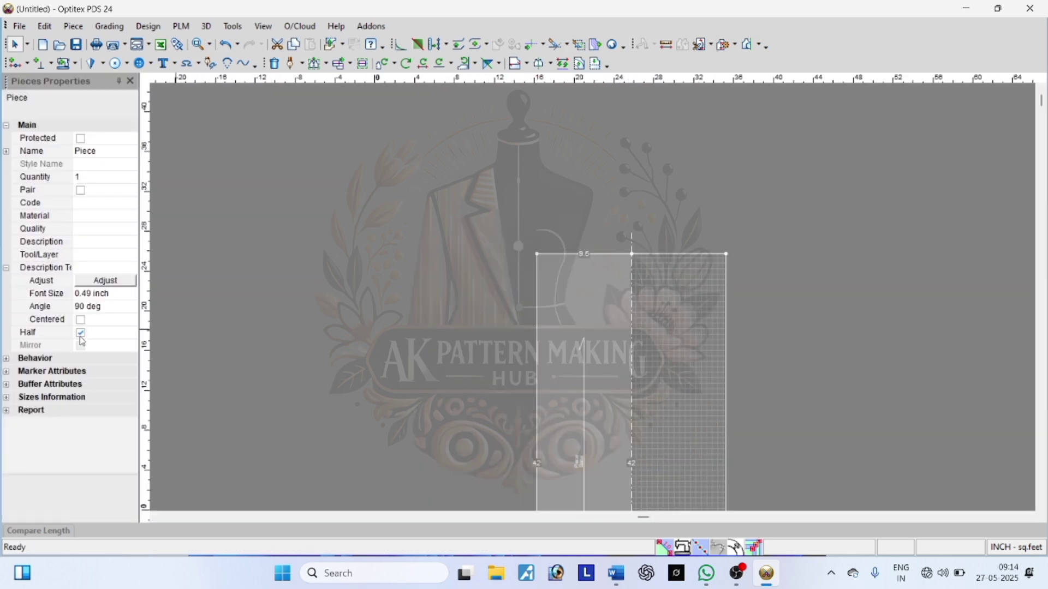
pyautogui.click(81, 334)
pyautogui.scroll(2, 660, 287)
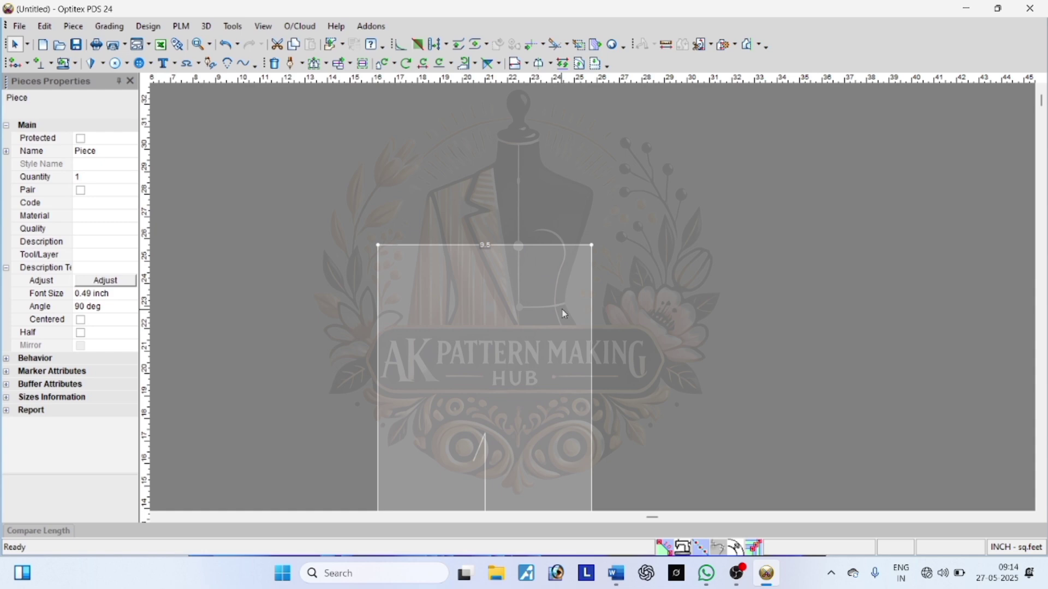
# Draft a diagonal internal line across the upper centre corner, joining points 3.25 inches from the corner on both edges
pyautogui.press('d')
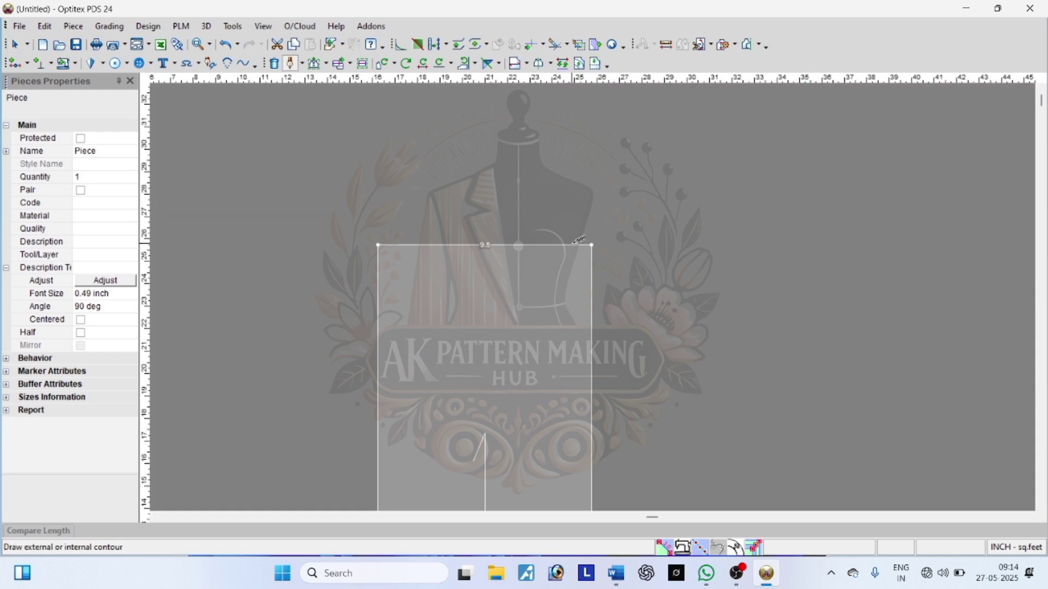
pyautogui.click(565, 245)
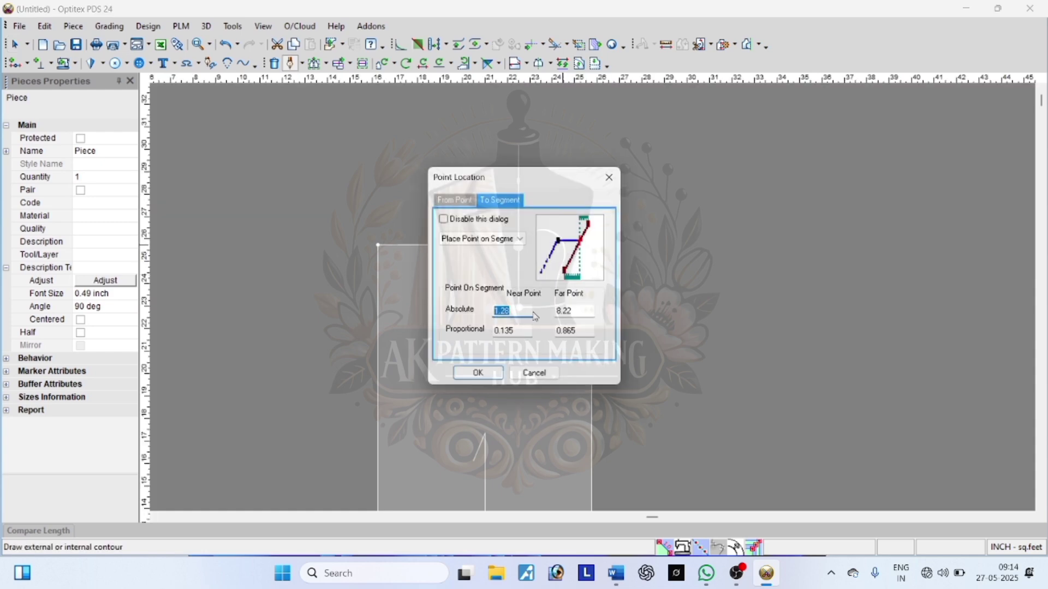
pyautogui.write('3.25')
pyautogui.press('Return')
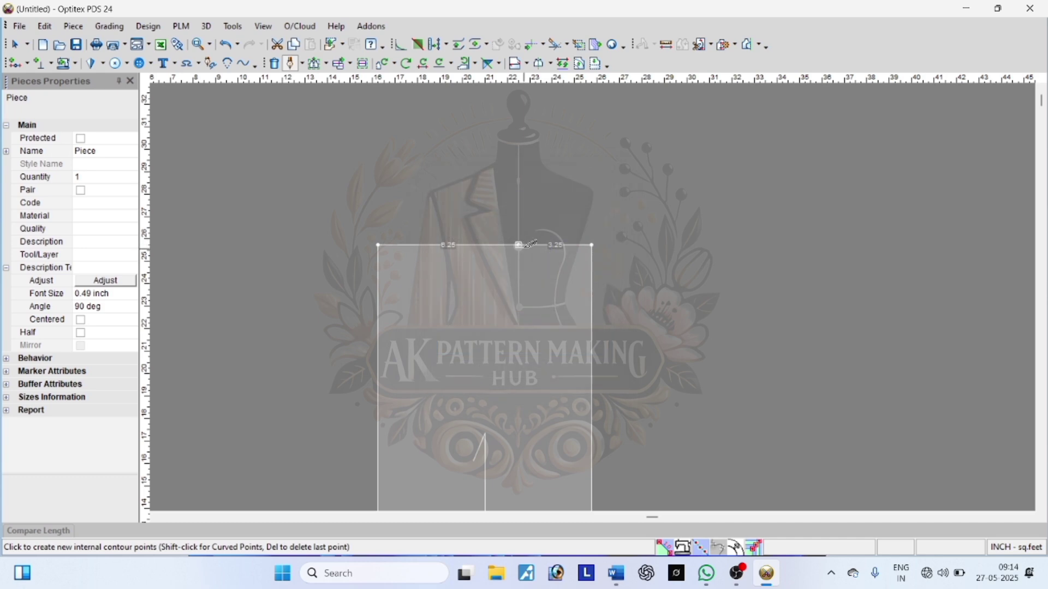
pyautogui.click(592, 302)
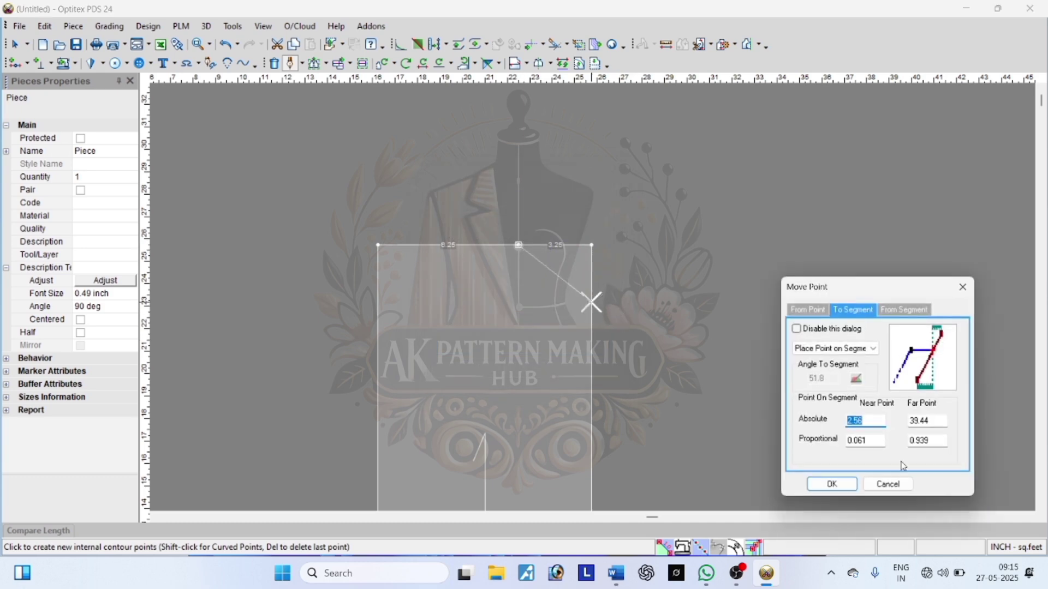
pyautogui.write('3.25')
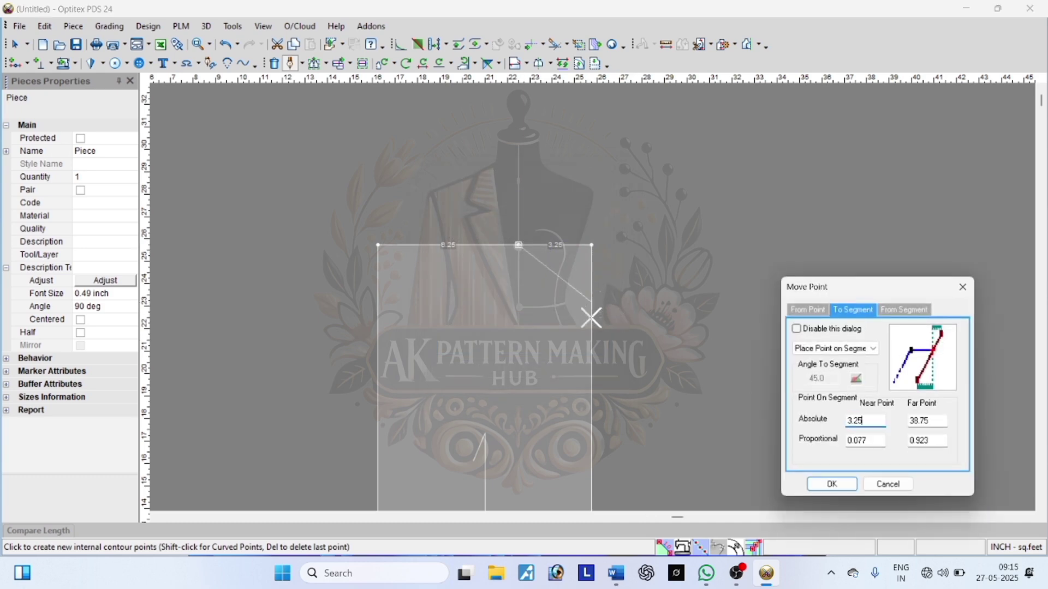
pyautogui.press('Return')
pyautogui.rightClick(727, 233)
pyautogui.click(736, 253)
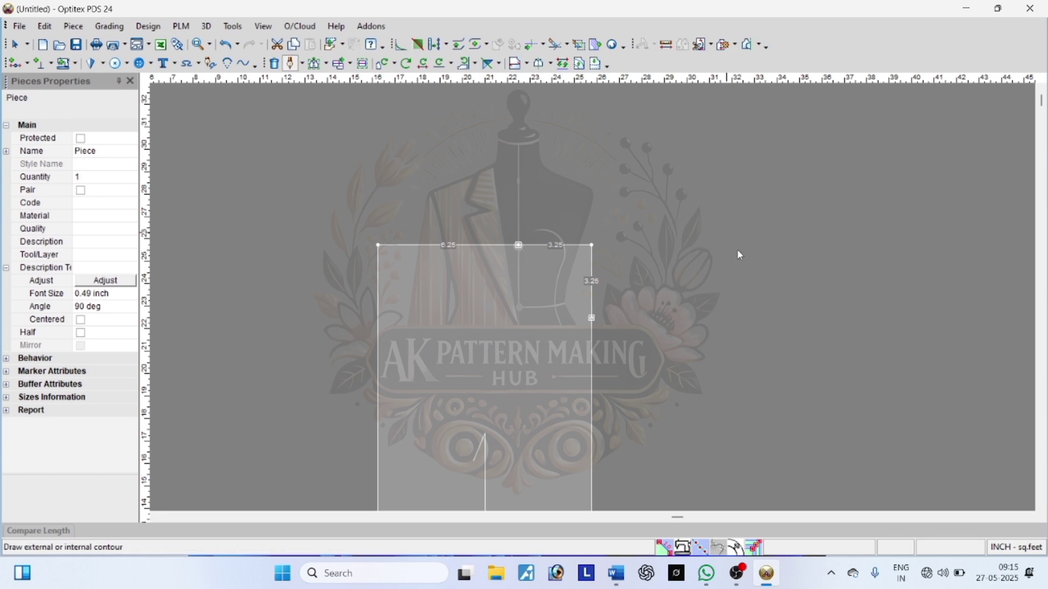
# Add a grading point on the centre edge 7/8 inch below the upper corner
pyautogui.scroll(2, 550, 279)
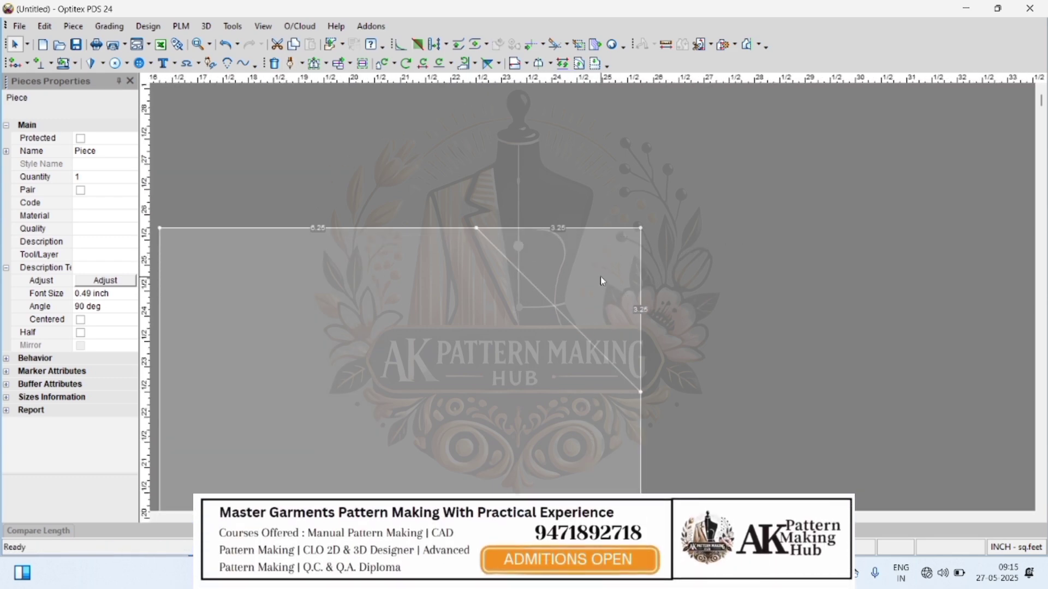
pyautogui.press('o')
pyautogui.click(641, 246)
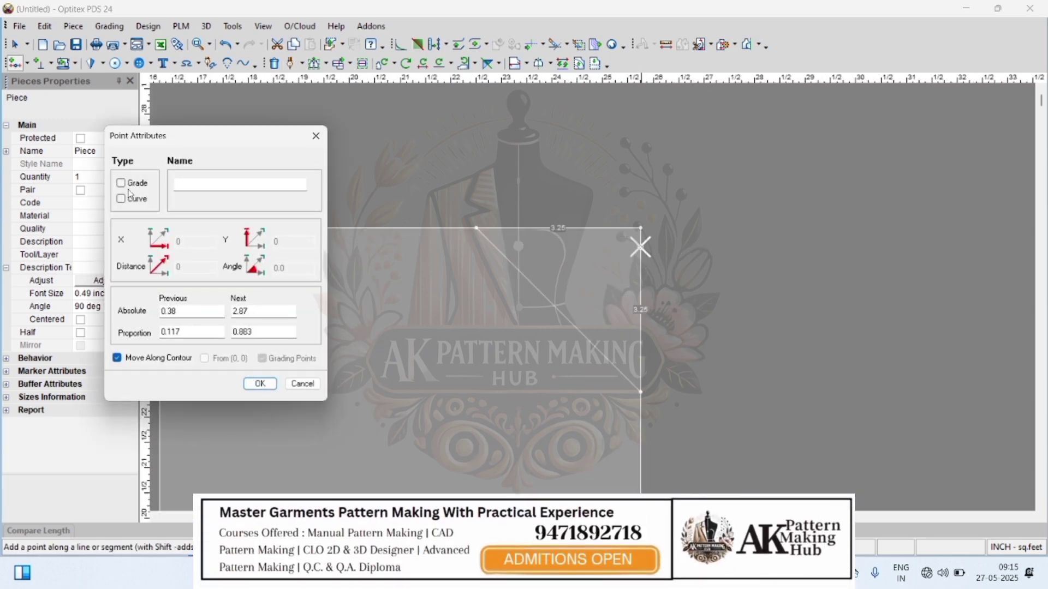
pyautogui.doubleClick(187, 315)
pyautogui.write('0.875')
pyautogui.press('Return')
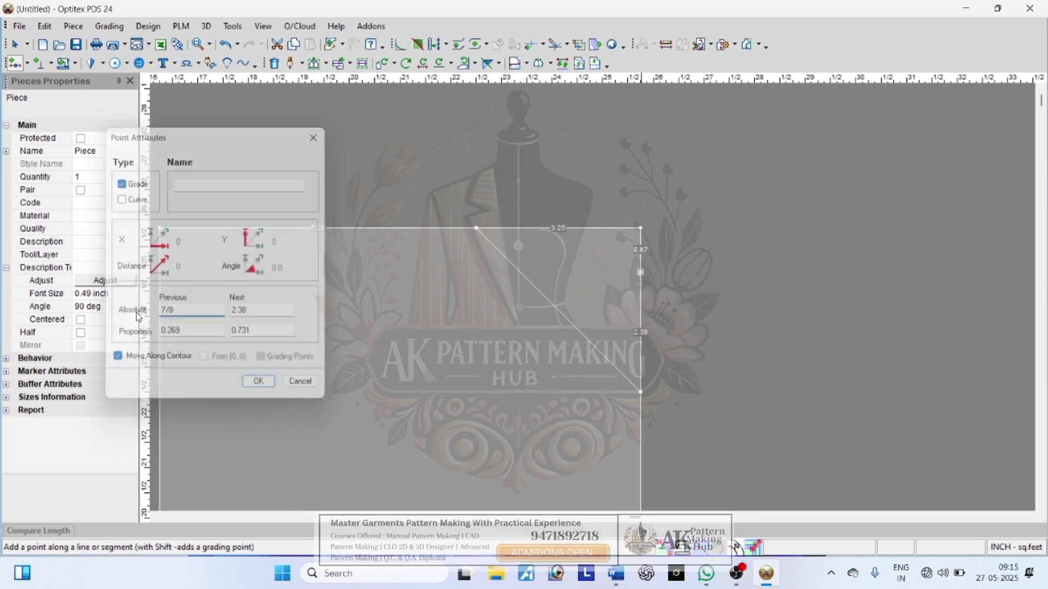
# Draft an internal line from the neck-width point on the upper edge to the 7/8-inch point on the centre edge
pyautogui.press('d')
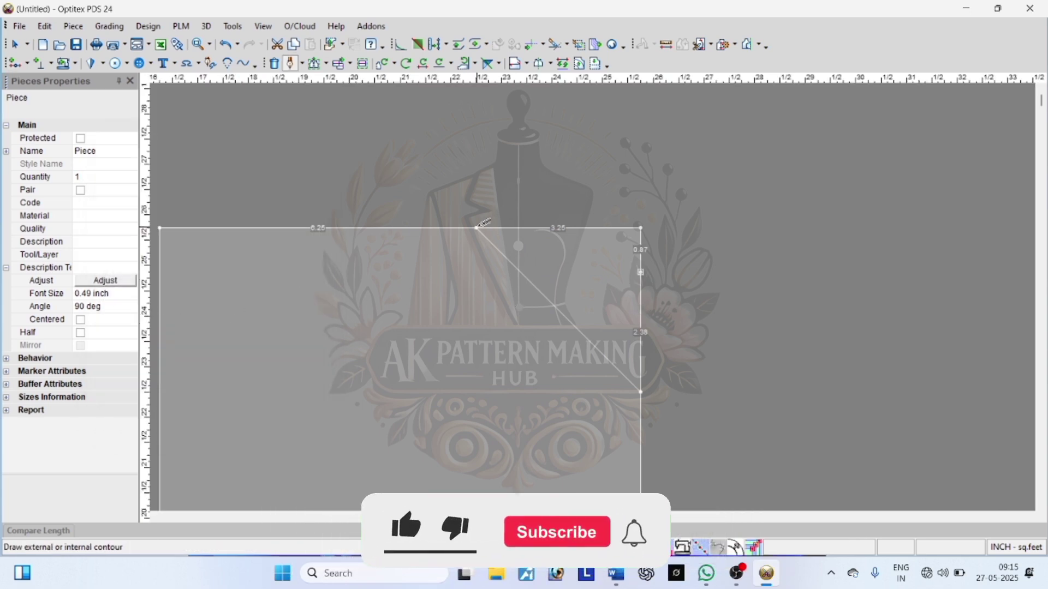
pyautogui.click(476, 228)
pyautogui.click(641, 272)
pyautogui.rightClick(725, 251)
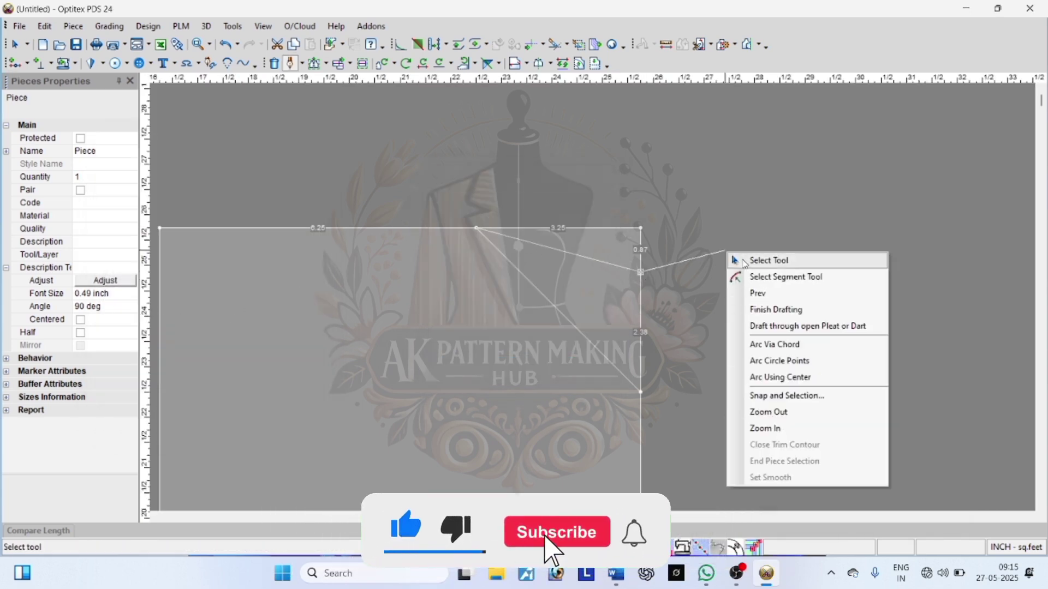
pyautogui.click(744, 259)
# Mirror the piece with a half line along the centre edge, from its upper corner to its lower corner
pyautogui.scroll(-4, 588, 307)
pyautogui.scroll(-3, 603, 284)
pyautogui.click(620, 274)
pyautogui.scroll(3, 622, 273)
pyautogui.rightClick(664, 275)
pyautogui.click(662, 285)
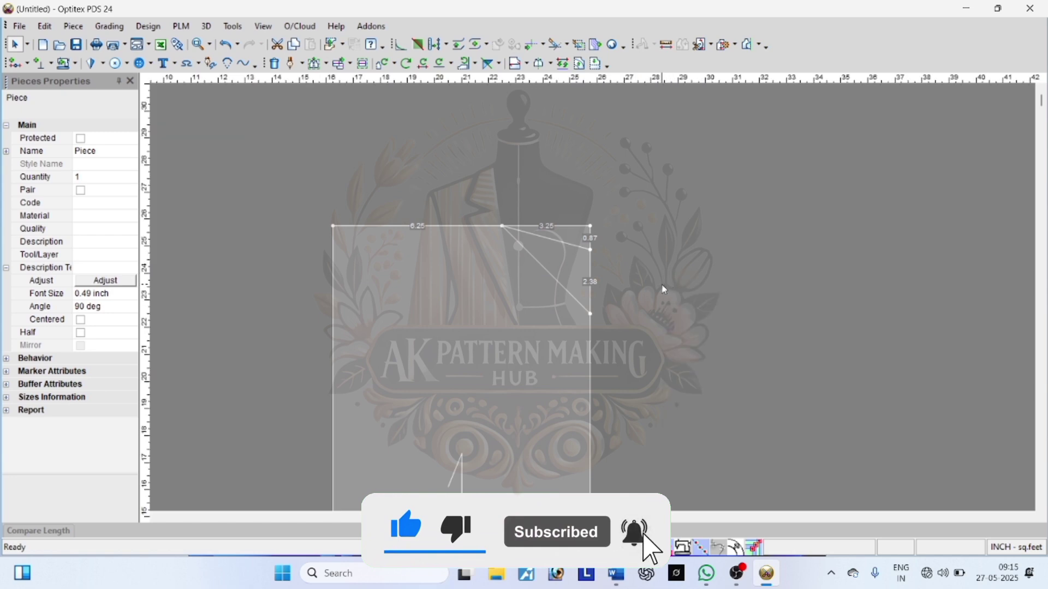
pyautogui.press('h')
pyautogui.click(592, 228)
pyautogui.scroll(-5, 591, 227)
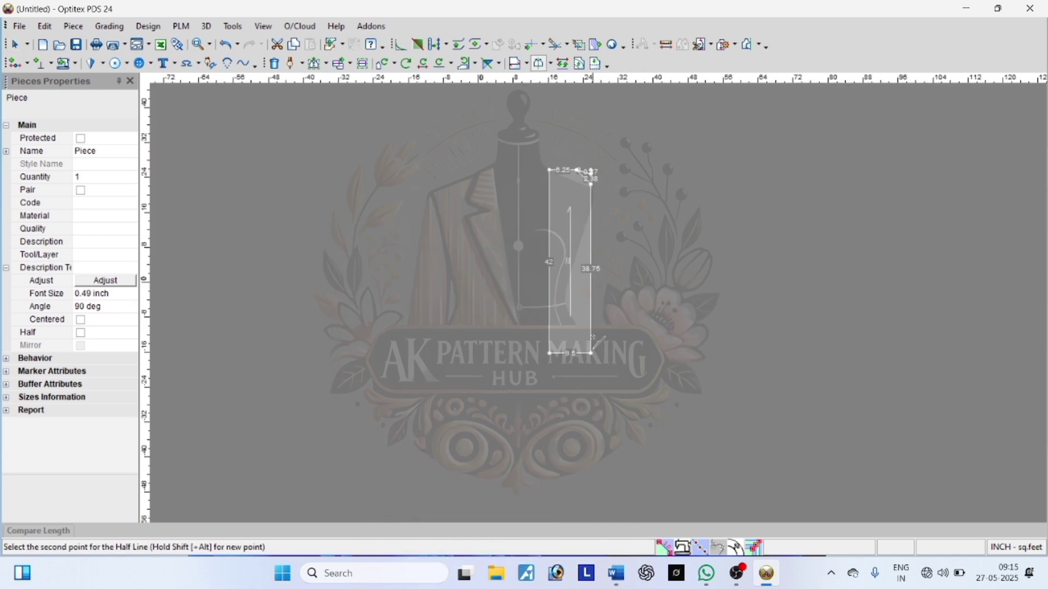
pyautogui.click(594, 357)
pyautogui.scroll(5, 592, 271)
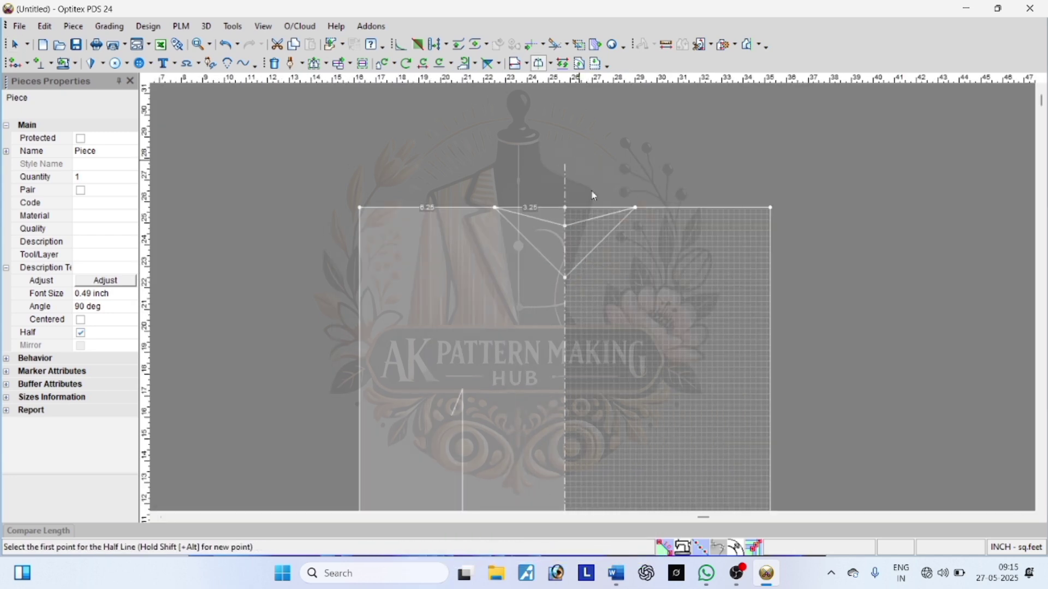
# Curve the deeper neckline by moving a point near its lower end by 0.01 inch in X and -0.37 inch in Y
pyautogui.scroll(4, 528, 197)
pyautogui.press('n')
pyautogui.rightClick(528, 151)
pyautogui.click(542, 159)
pyautogui.press('m')
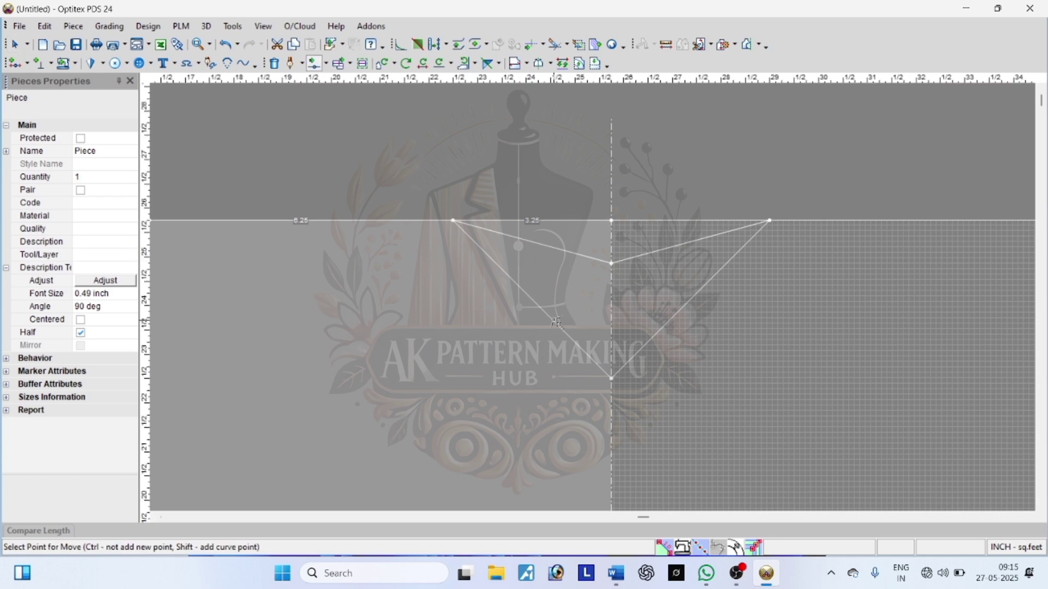
pyautogui.click(590, 359)
pyautogui.click(588, 380)
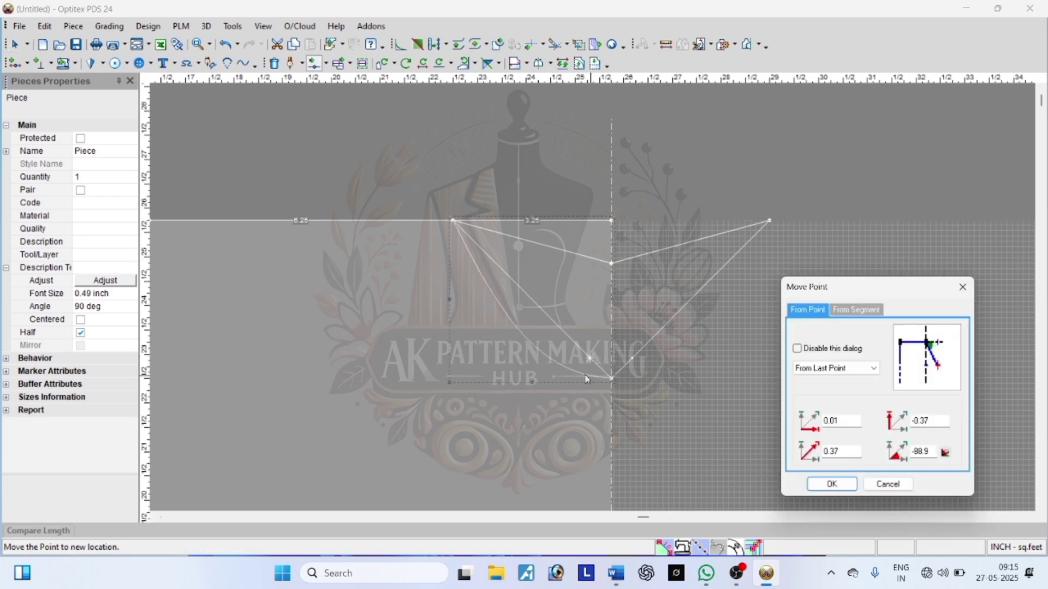
pyautogui.press('Return')
# Round the deeper neckline by shifting one curve point near the shoulder end outward and adjusting another at mid-curve
pyautogui.scroll(3, 491, 253)
pyautogui.click(539, 283)
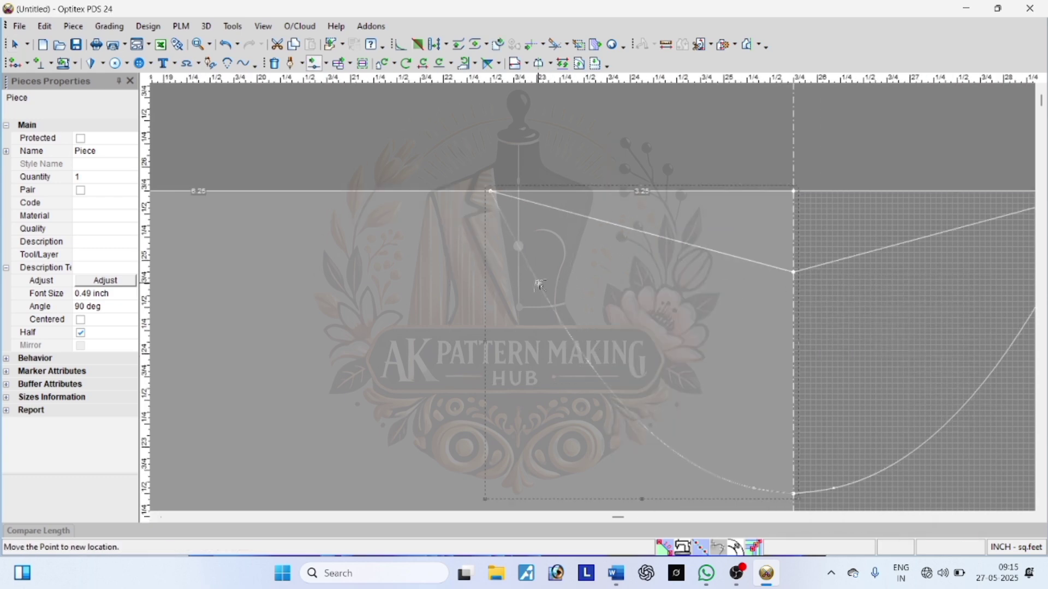
pyautogui.click(501, 241)
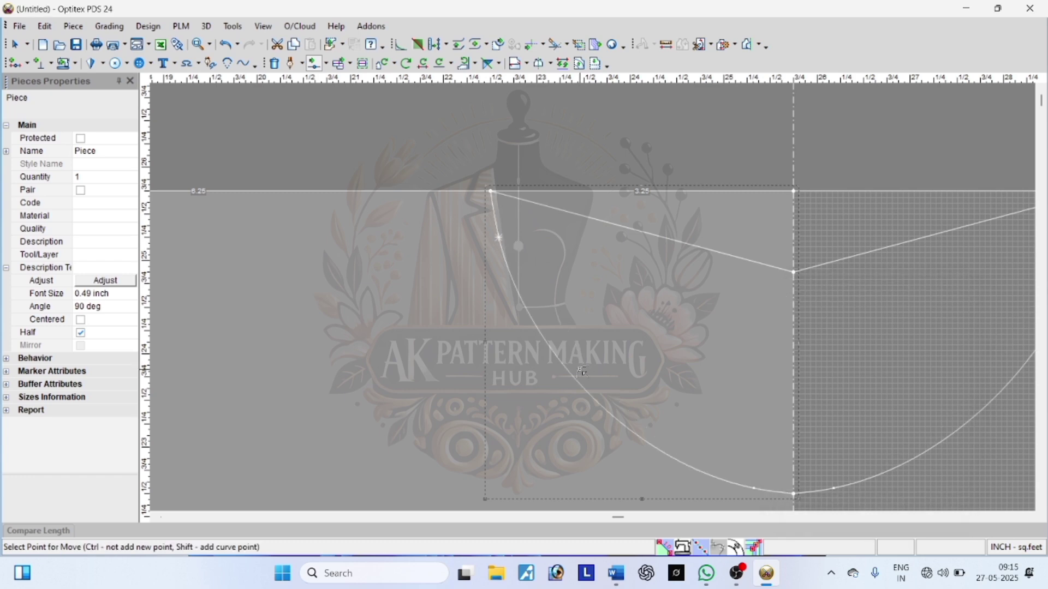
pyautogui.scroll(-1, 626, 441)
pyautogui.scroll(1, 593, 299)
pyautogui.click(554, 262)
pyautogui.click(575, 295)
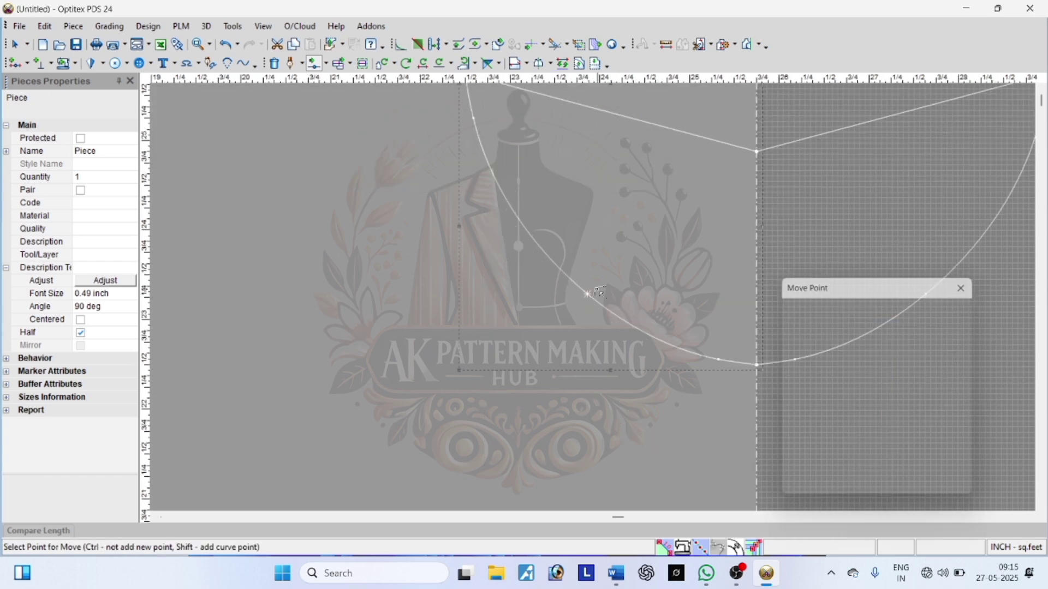
pyautogui.press('Return')
# Nudge the deep neckline's curve point beside the centre line, first by 0.04 inch in X and -0.03 inch in Y, to smooth its base
pyautogui.scroll(3, 594, 299)
pyautogui.scroll(1, 595, 300)
pyautogui.click(575, 281)
pyautogui.click(580, 283)
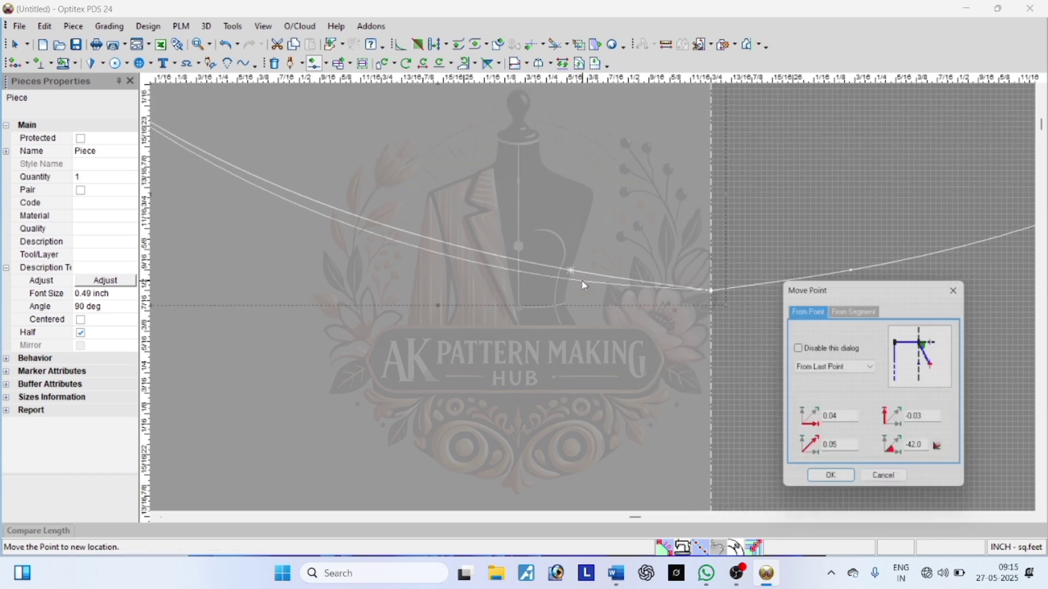
pyautogui.press('Return')
pyautogui.click(583, 285)
pyautogui.click(580, 283)
pyautogui.press('Return')
pyautogui.scroll(-3, 583, 280)
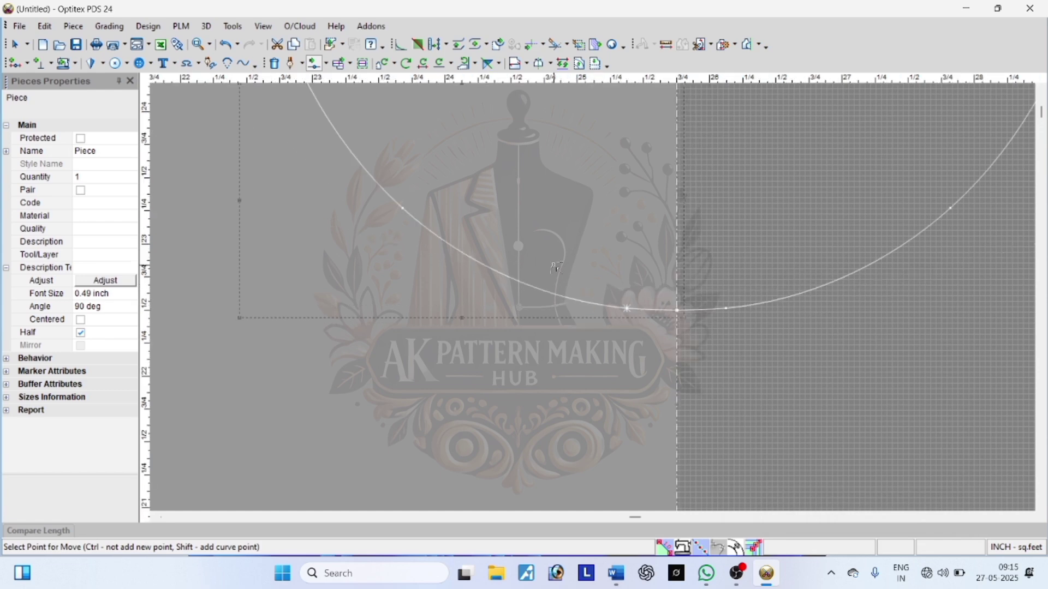
pyautogui.scroll(1, 593, 270)
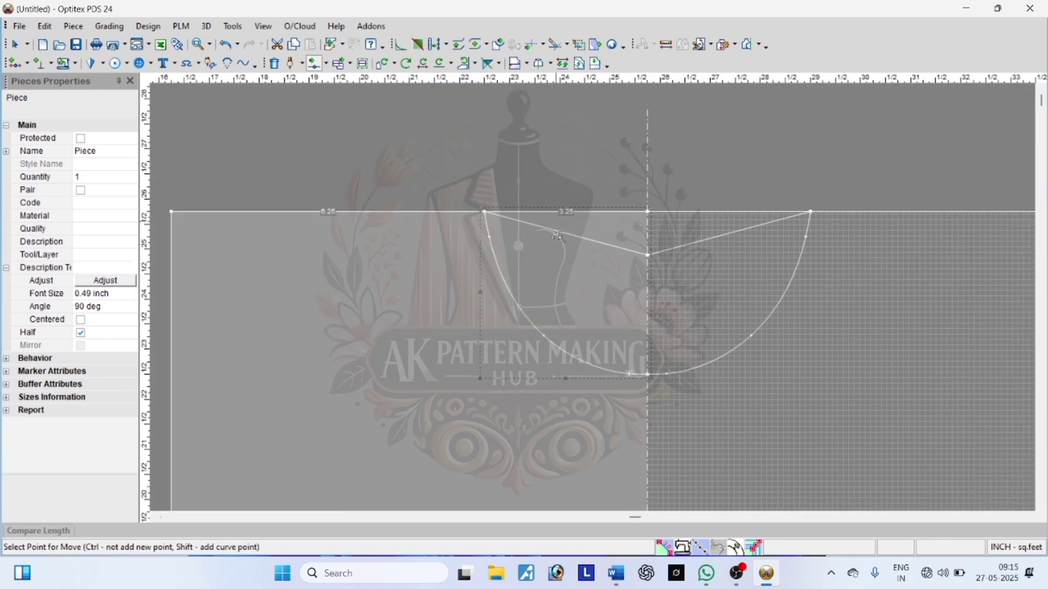
# Slightly adjust the deep neckline's curve point just below the shoulder end to smooth the start of the curve
pyautogui.scroll(1, 551, 273)
pyautogui.click(546, 280)
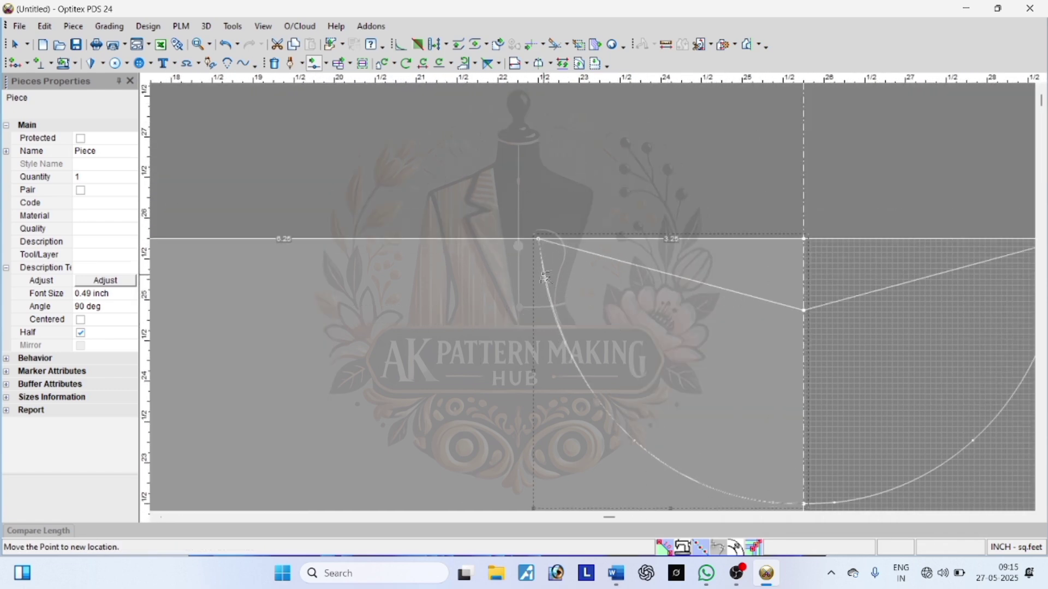
pyautogui.click(542, 276)
pyautogui.click(645, 449)
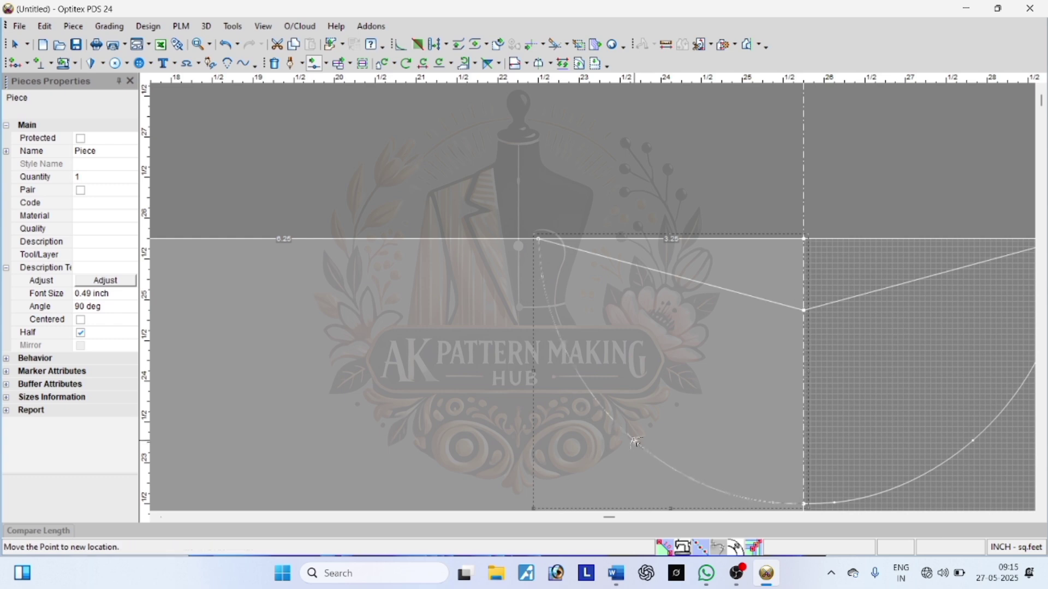
pyautogui.press('Escape')
pyautogui.scroll(-3, 599, 295)
pyautogui.scroll(3, 598, 295)
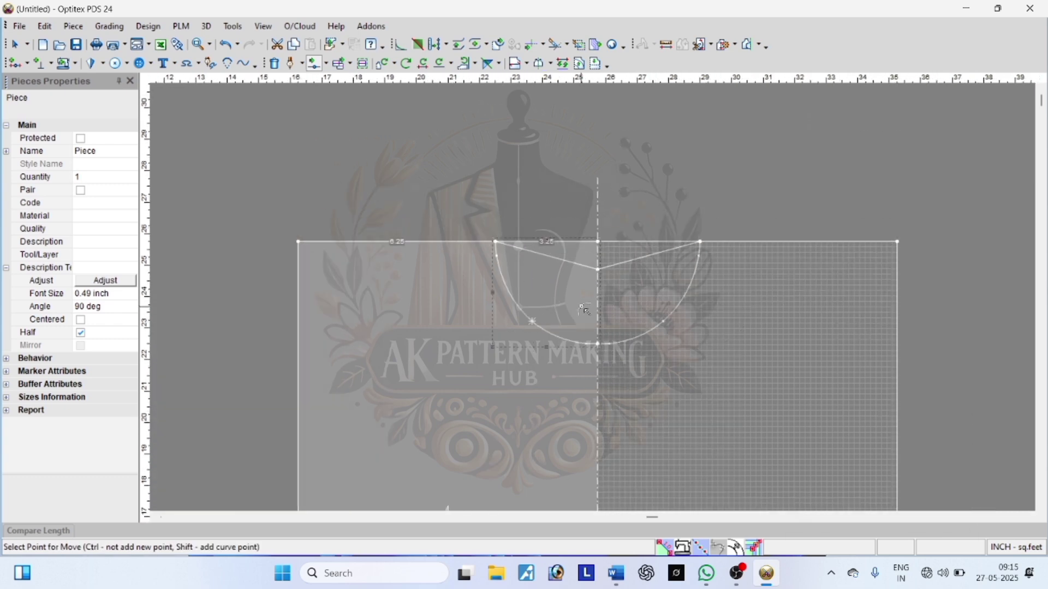
# Lower a new point on the shallow neckline beside the centre line and convert it to a curve point
pyautogui.click(593, 280)
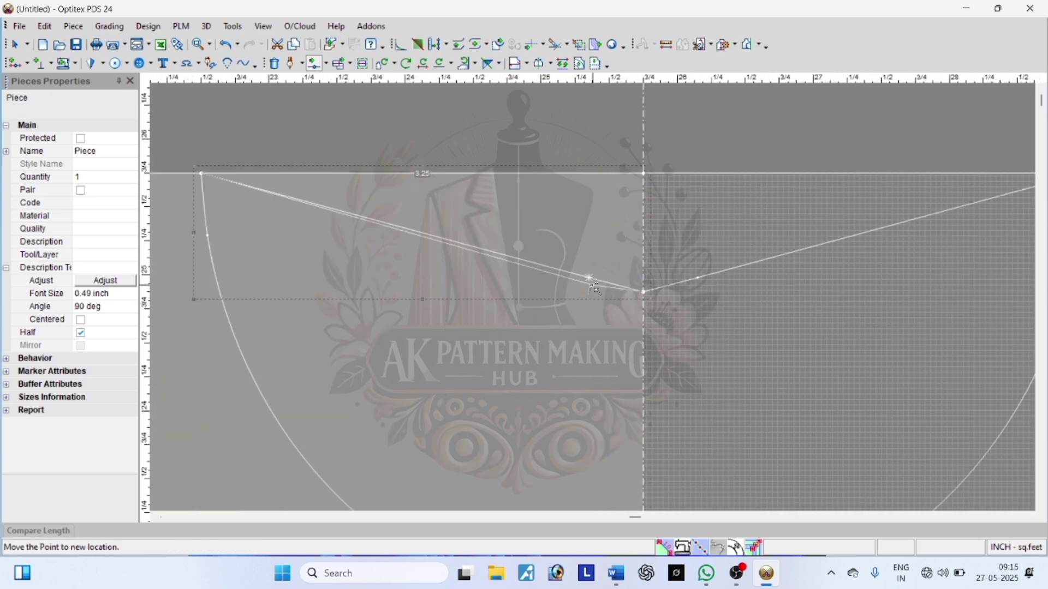
pyautogui.click(593, 287)
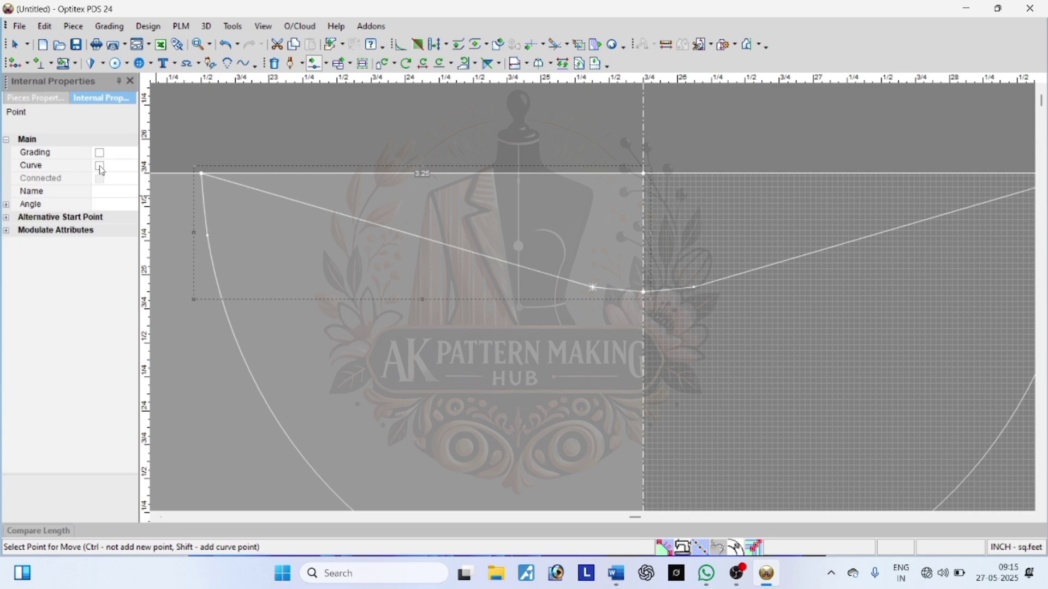
pyautogui.click(100, 167)
# Shape the shallow neckline by pulling one curve point near the shoulder end and another around mid-curve downward
pyautogui.scroll(1, 464, 289)
pyautogui.click(404, 208)
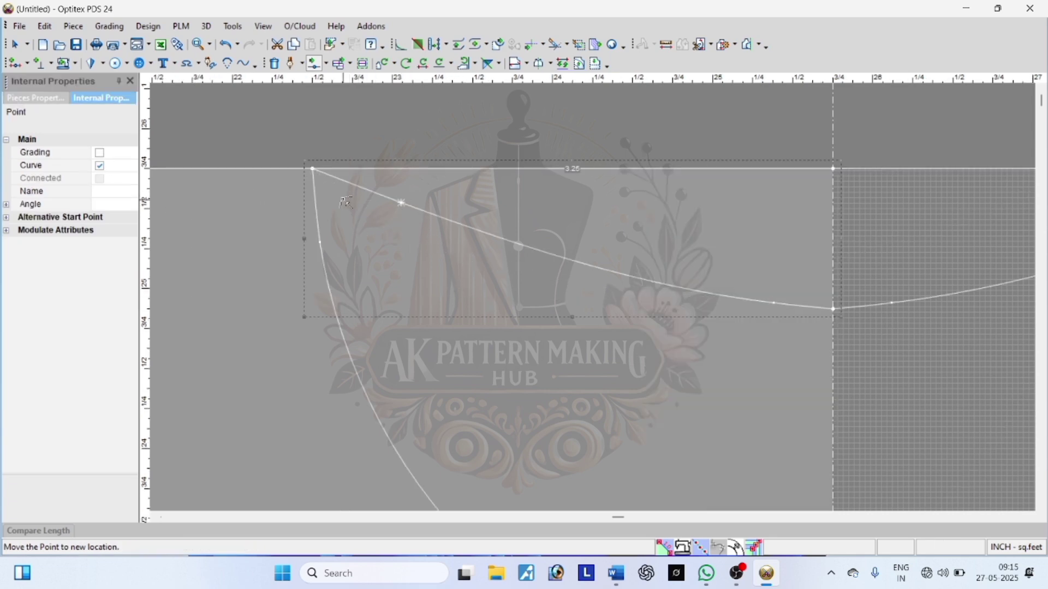
pyautogui.click(439, 274)
pyautogui.click(445, 274)
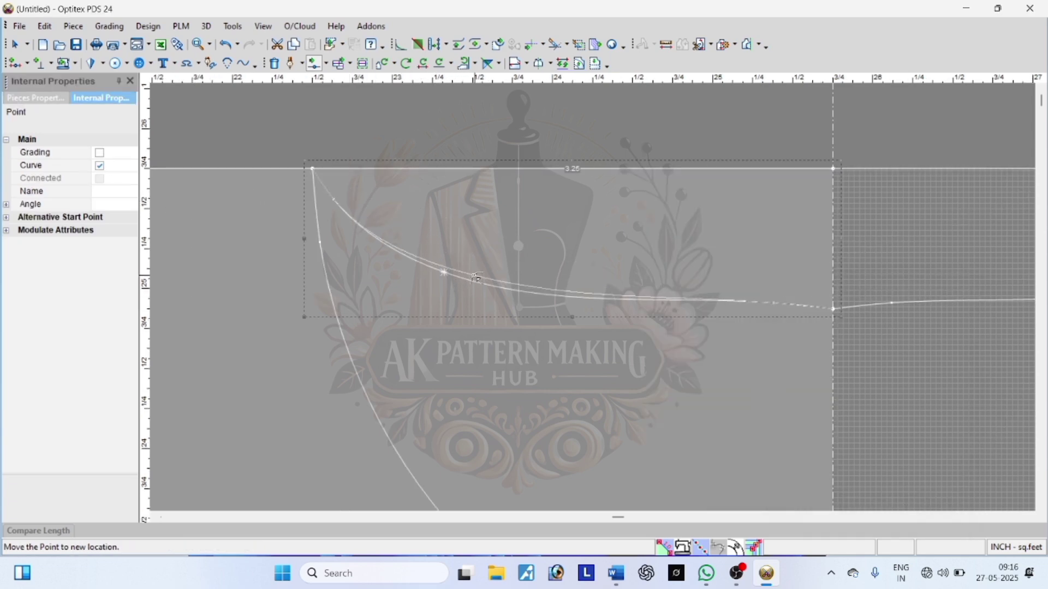
pyautogui.click(511, 283)
pyautogui.scroll(1, 612, 294)
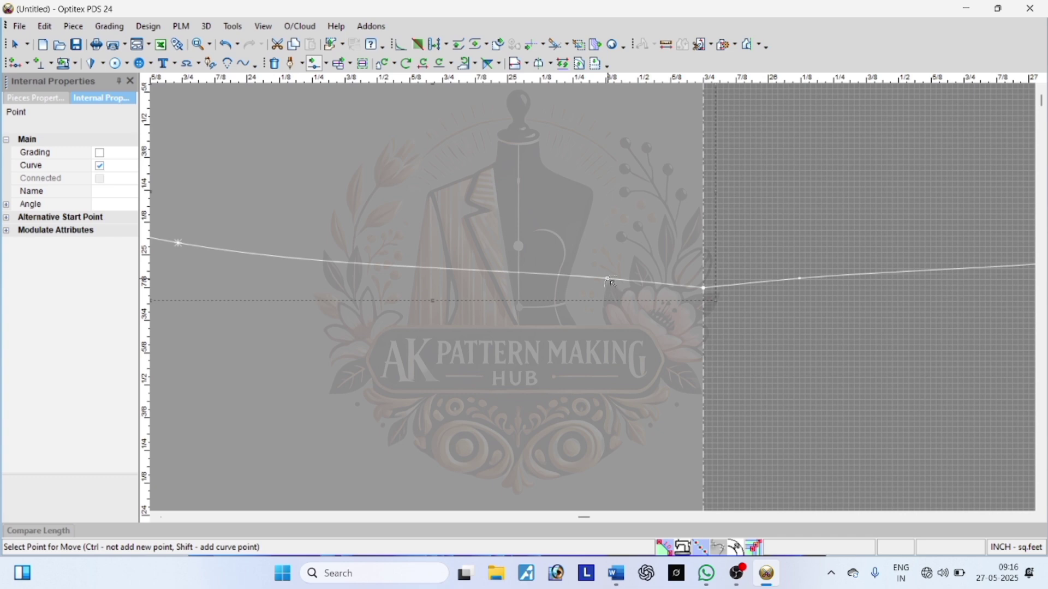
# Nudge the shallow neckline's curve point beside the centre line downward twice to flatten its base
pyautogui.click(606, 285)
pyautogui.click(607, 287)
pyautogui.press('Return')
pyautogui.scroll(1, 658, 300)
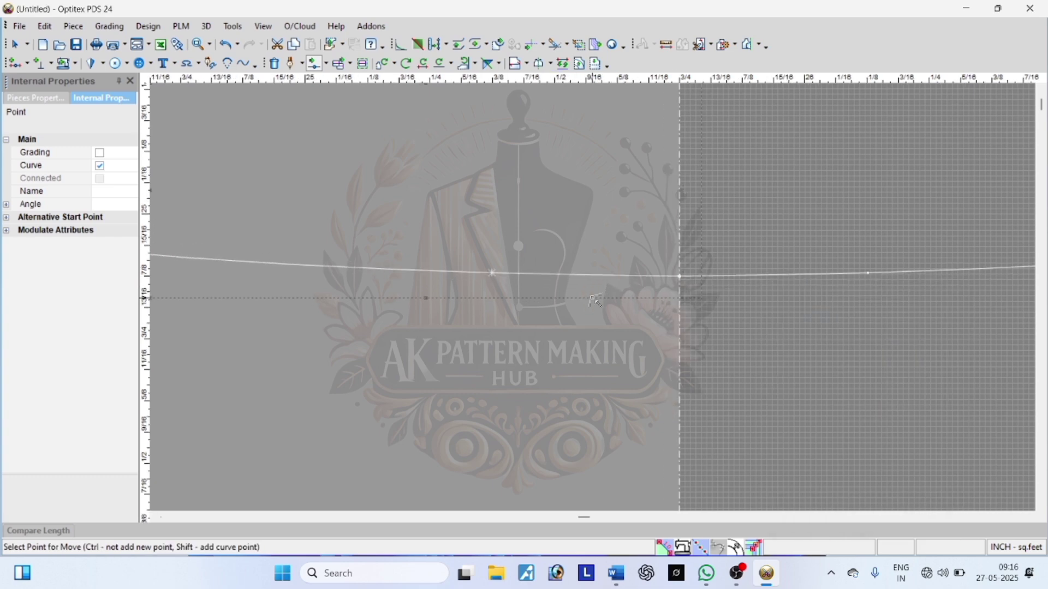
pyautogui.click(500, 274)
pyautogui.click(498, 276)
pyautogui.press('Return')
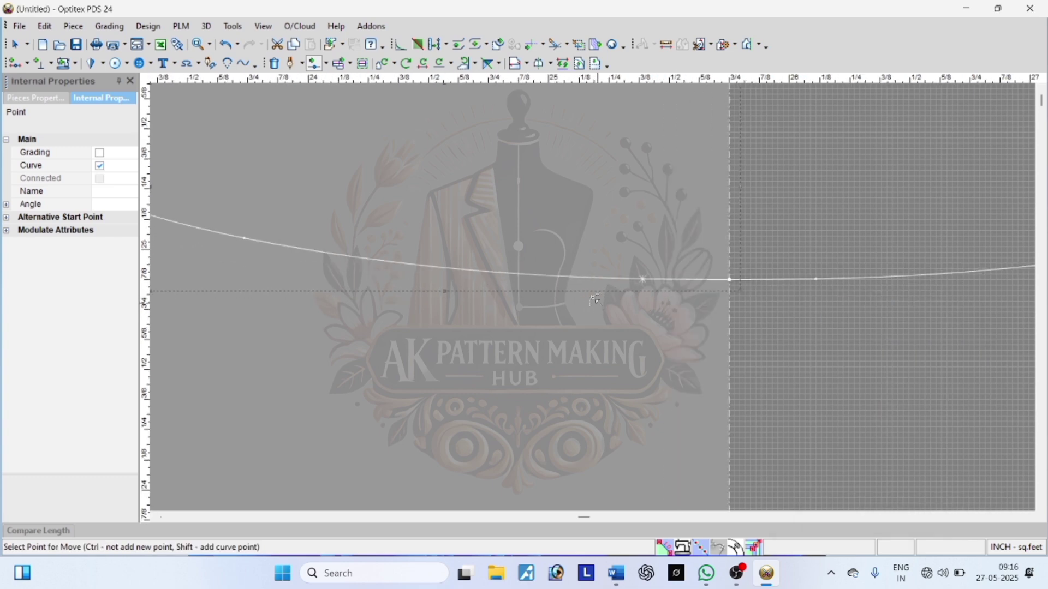
# Refine the shallow neckline by nudging its mid-curve point and the point near the shoulder end outward, and return to the Select tool
pyautogui.scroll(-3, 454, 266)
pyautogui.scroll(1, 454, 266)
pyautogui.click(563, 315)
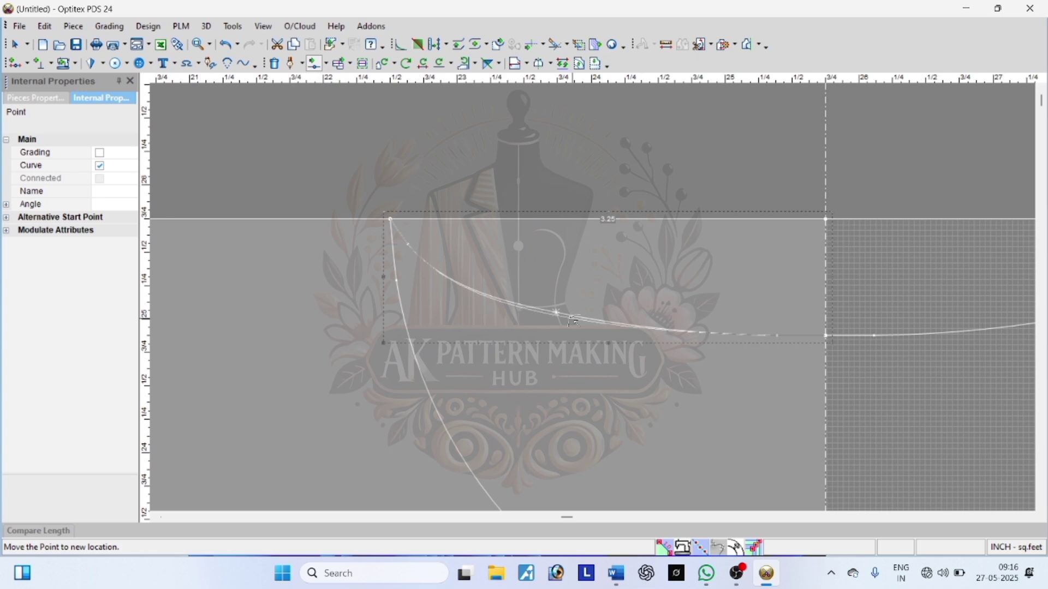
pyautogui.click(573, 319)
pyautogui.click(408, 244)
pyautogui.click(415, 250)
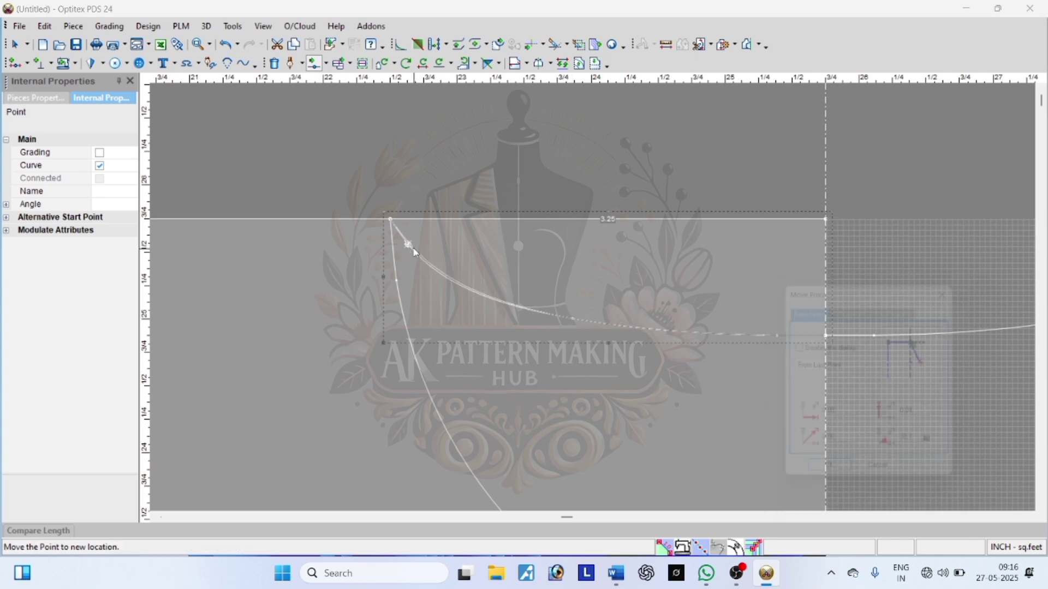
pyautogui.press('Return')
pyautogui.click(571, 318)
pyautogui.click(574, 322)
pyautogui.press('Return')
pyautogui.scroll(-2, 766, 376)
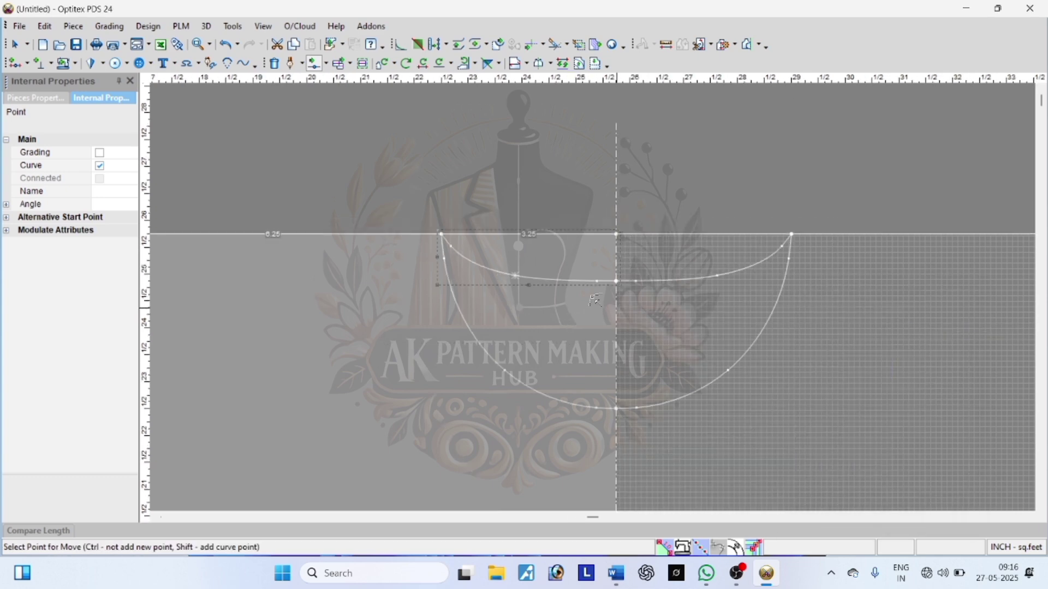
pyautogui.rightClick(685, 198)
pyautogui.click(690, 208)
pyautogui.scroll(-1, 457, 341)
pyautogui.scroll(1, 594, 291)
pyautogui.rightClick(594, 155)
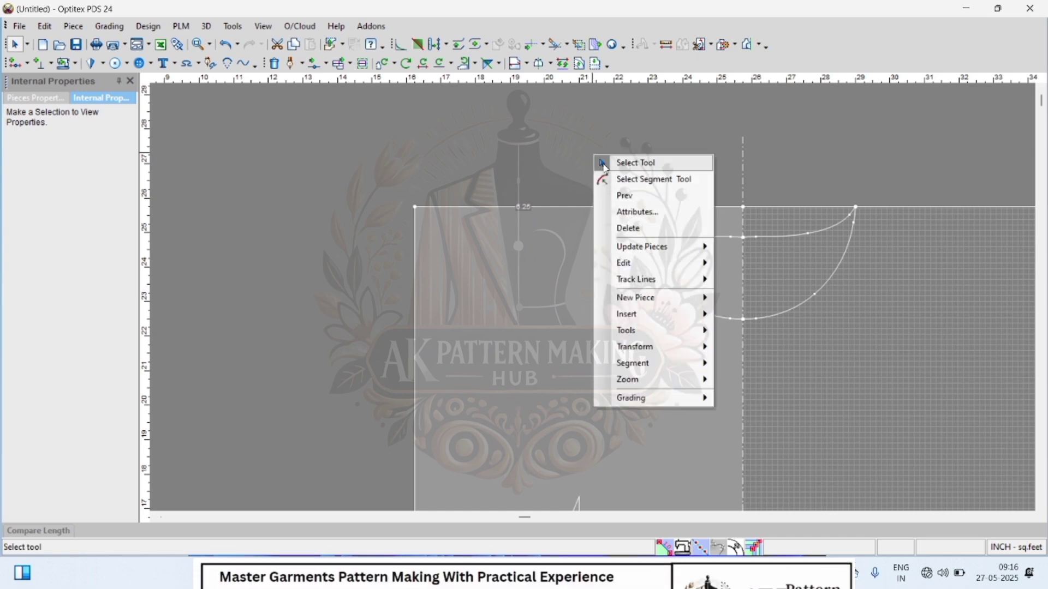
pyautogui.click(598, 166)
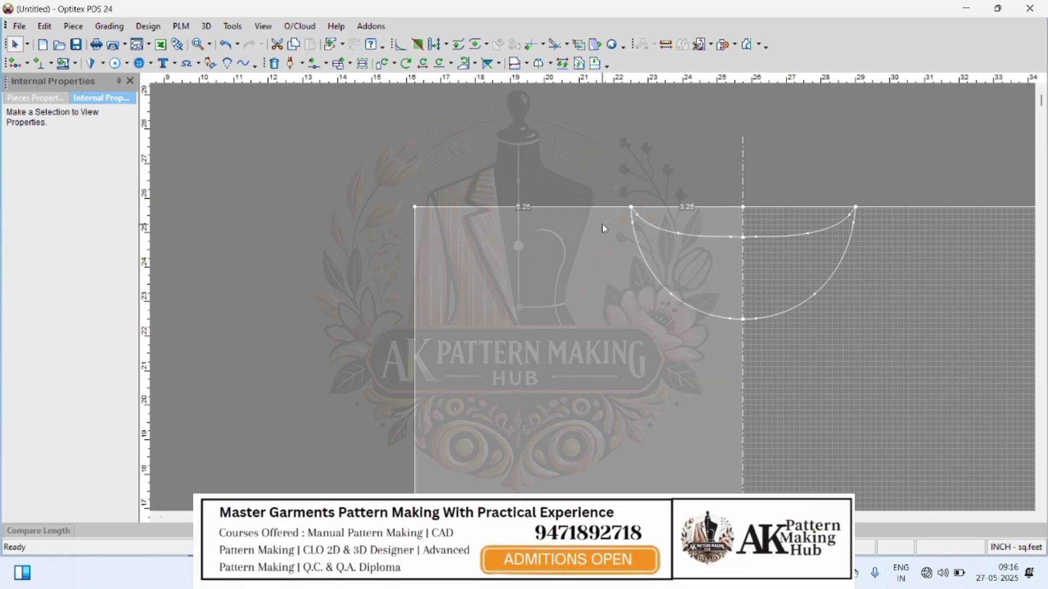
# Add a grade point on the top edge at 7.25 inch from the centre line
pyautogui.press('o')
pyautogui.click(728, 207)
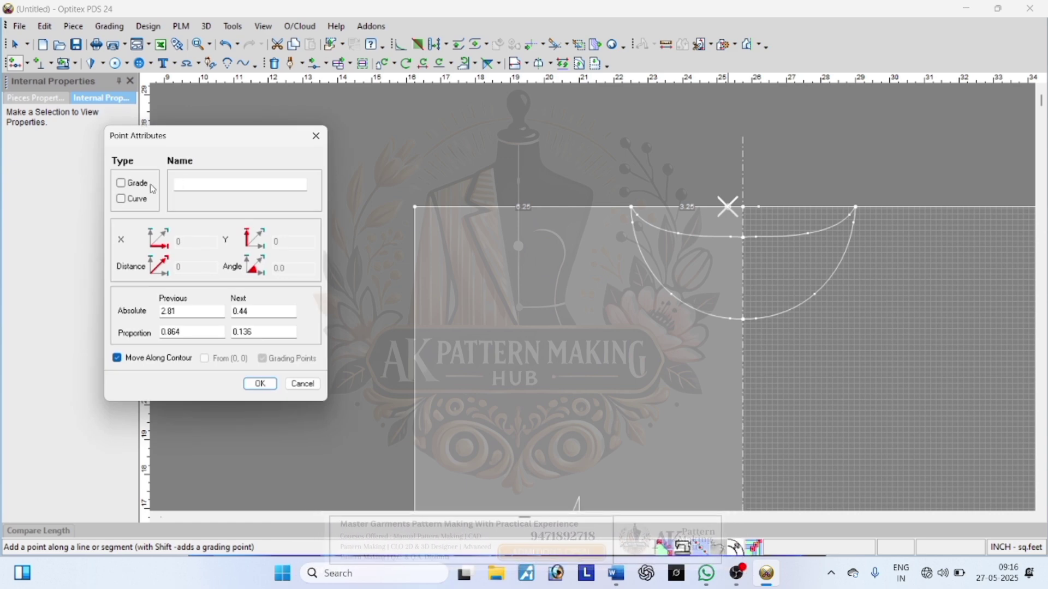
pyautogui.doubleClick(264, 311)
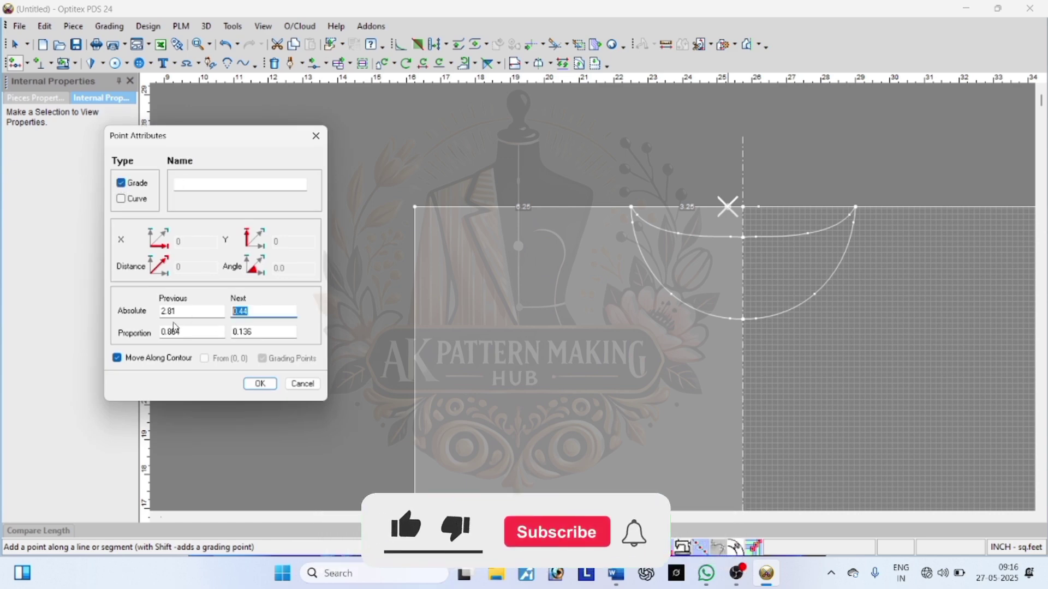
pyautogui.write('7.25')
pyautogui.press('Return')
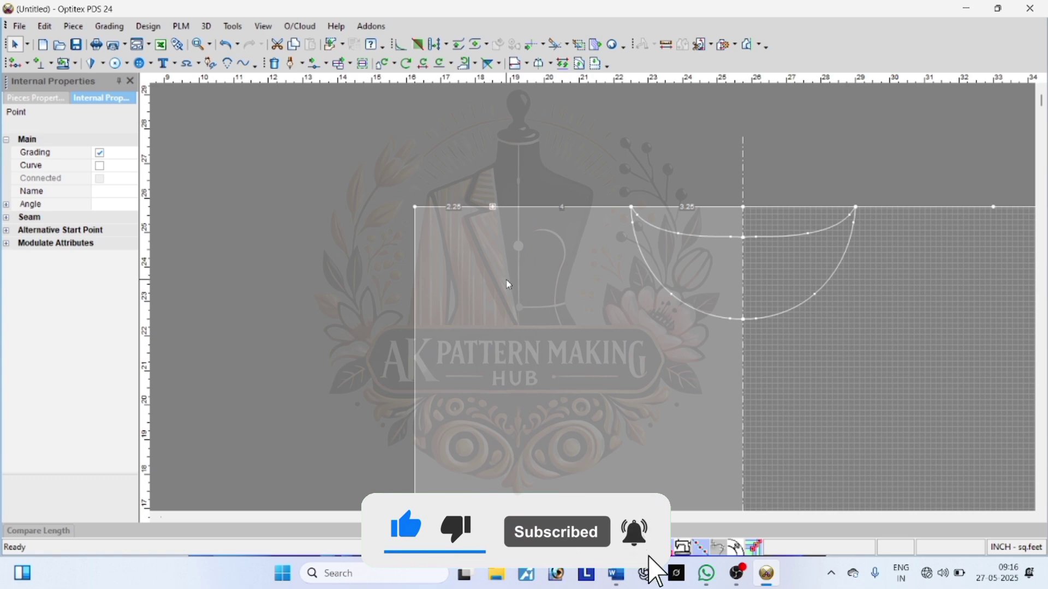
# Add a grade point on the outer side edge 9.25 inch below the upper corner
pyautogui.press('o')
pyautogui.scroll(-2, 468, 257)
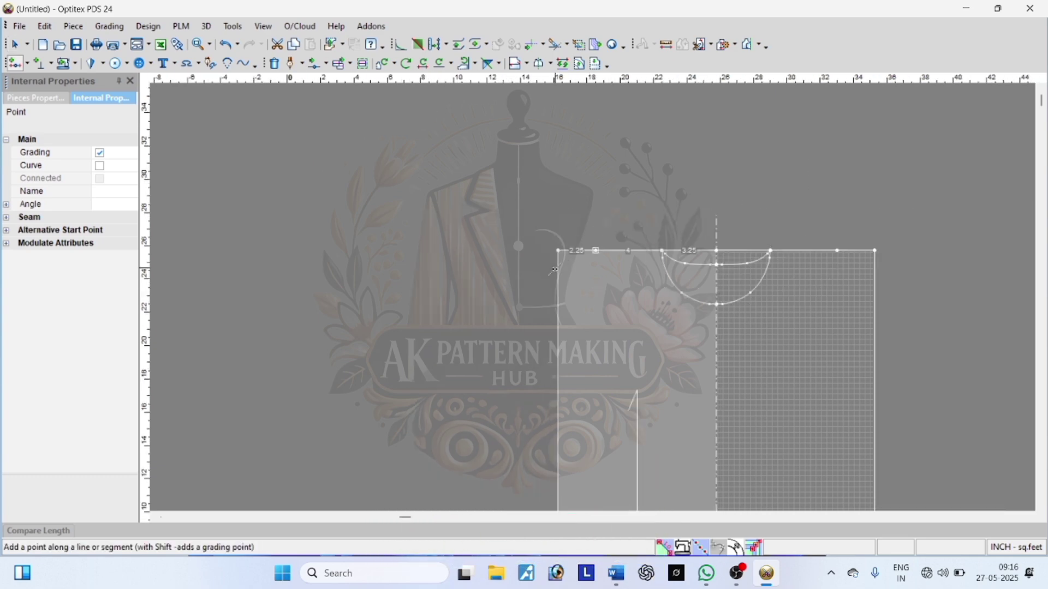
pyautogui.click(558, 275)
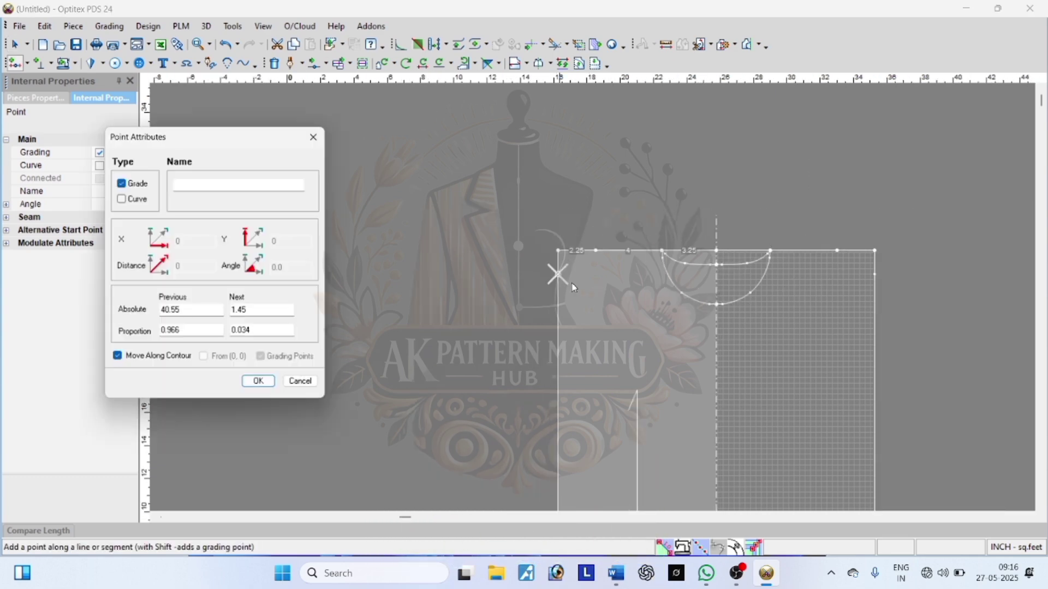
pyautogui.doubleClick(261, 317)
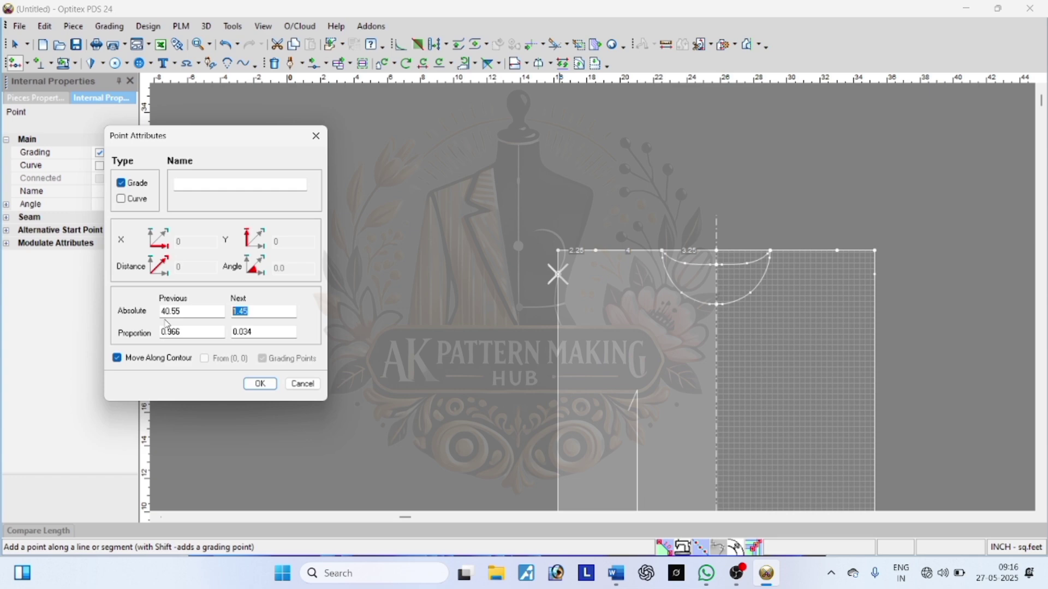
pyautogui.write('9.25')
pyautogui.press('Return')
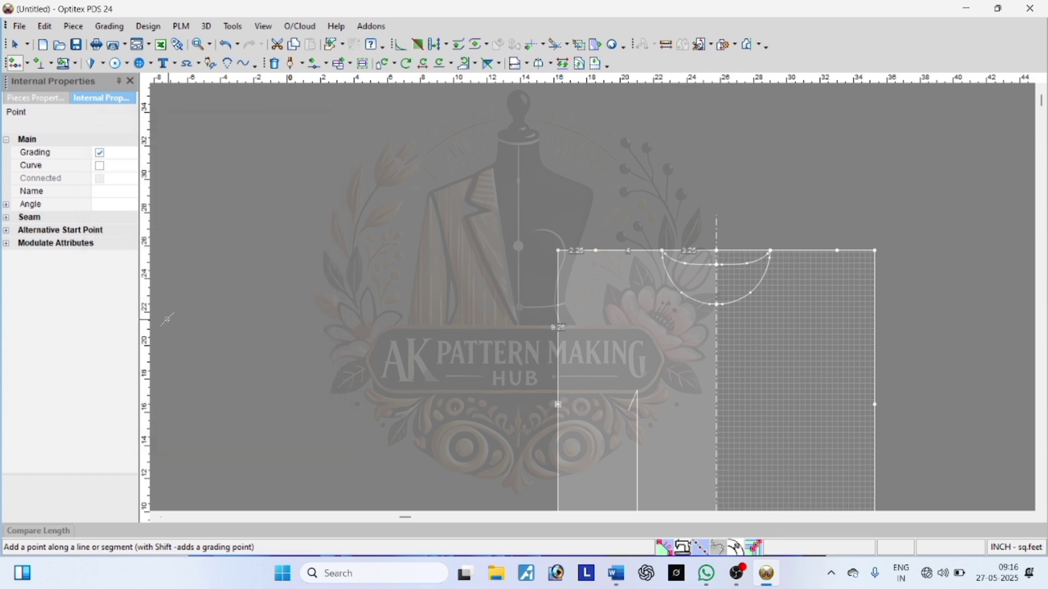
pyautogui.rightClick(348, 244)
pyautogui.click(377, 253)
# Draw a straight internal line from the 9.25 inch side-edge point to the shoulder point on the top edge
pyautogui.press('d')
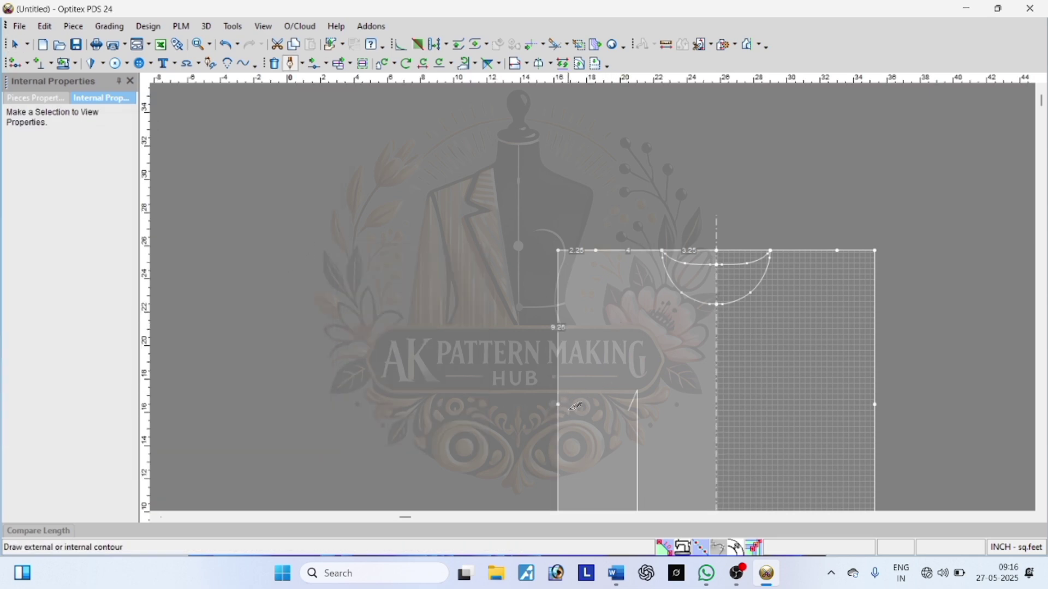
pyautogui.click(558, 404)
pyautogui.press('Return')
pyautogui.click(596, 251)
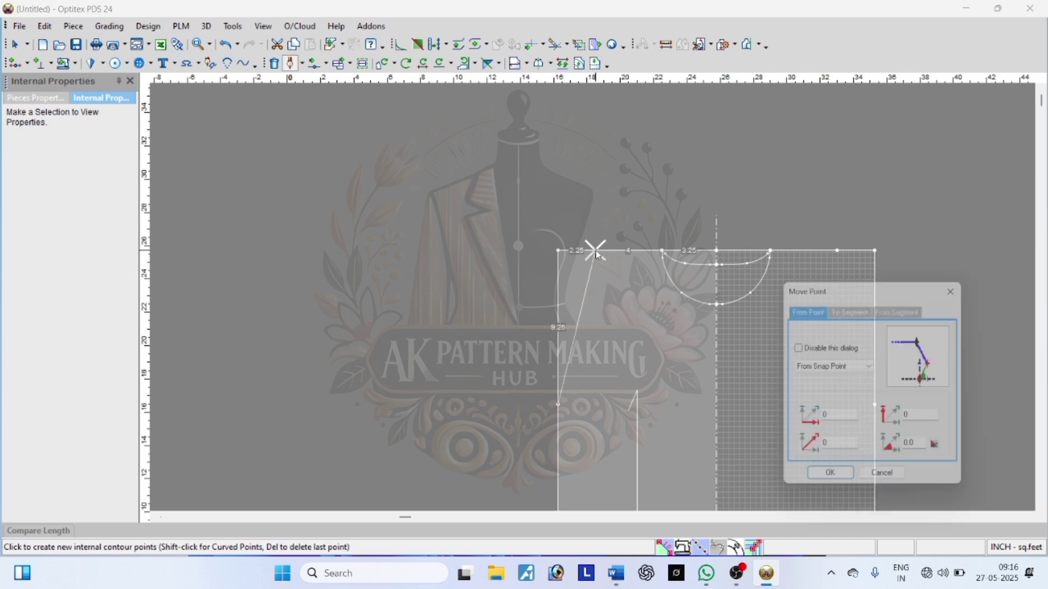
pyautogui.press('Return')
pyautogui.rightClick(636, 216)
pyautogui.click(676, 224)
# Create a guide line angled at 18 degrees and place it through the shoulder end of the necklines
pyautogui.scroll(2, 587, 300)
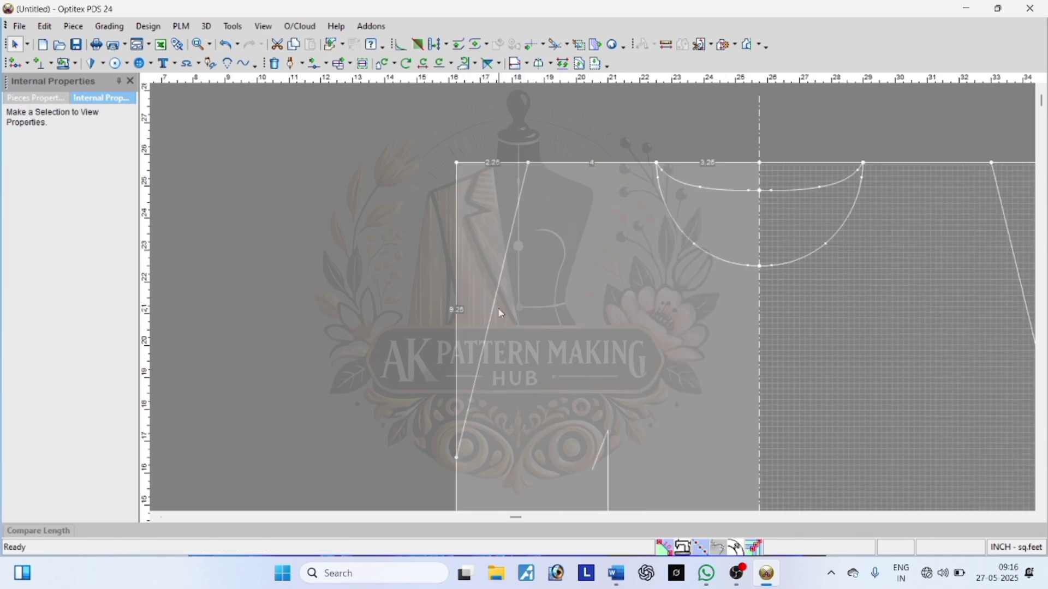
pyautogui.rightClick(317, 195)
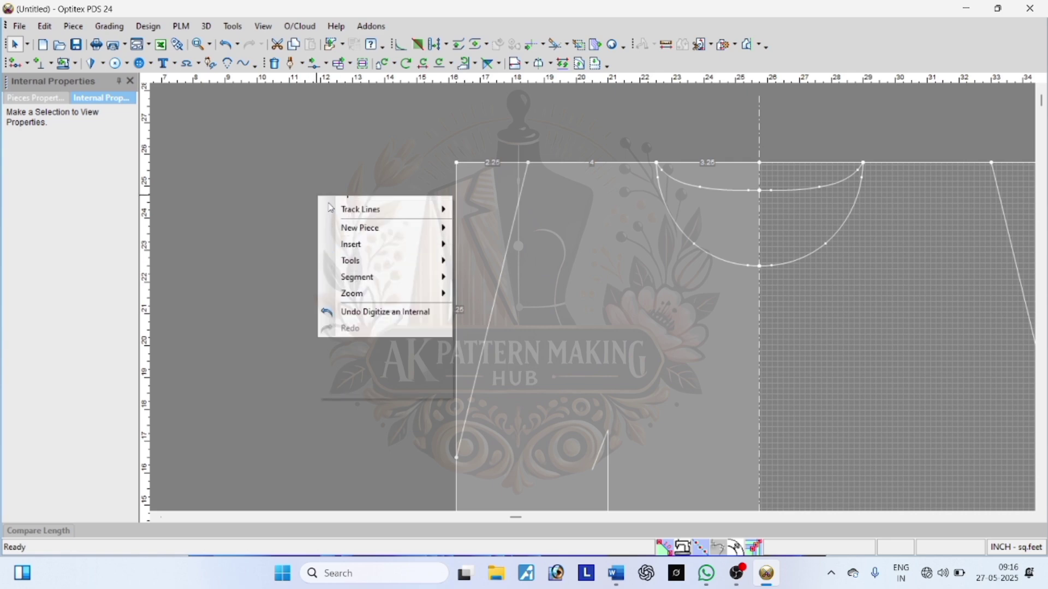
pyautogui.click(552, 288)
pyautogui.rightClick(592, 113)
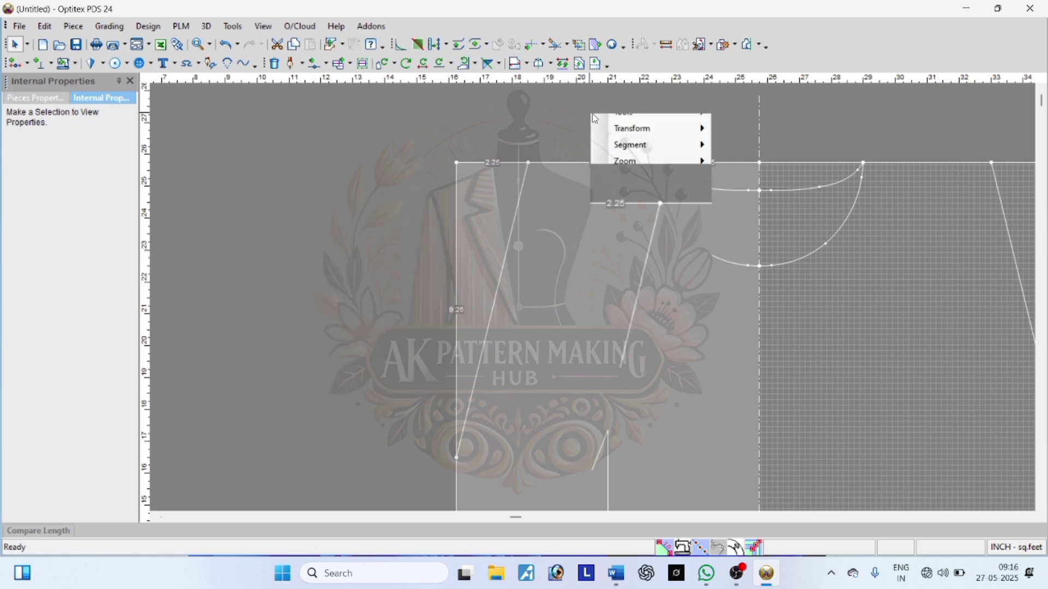
pyautogui.press('Escape')
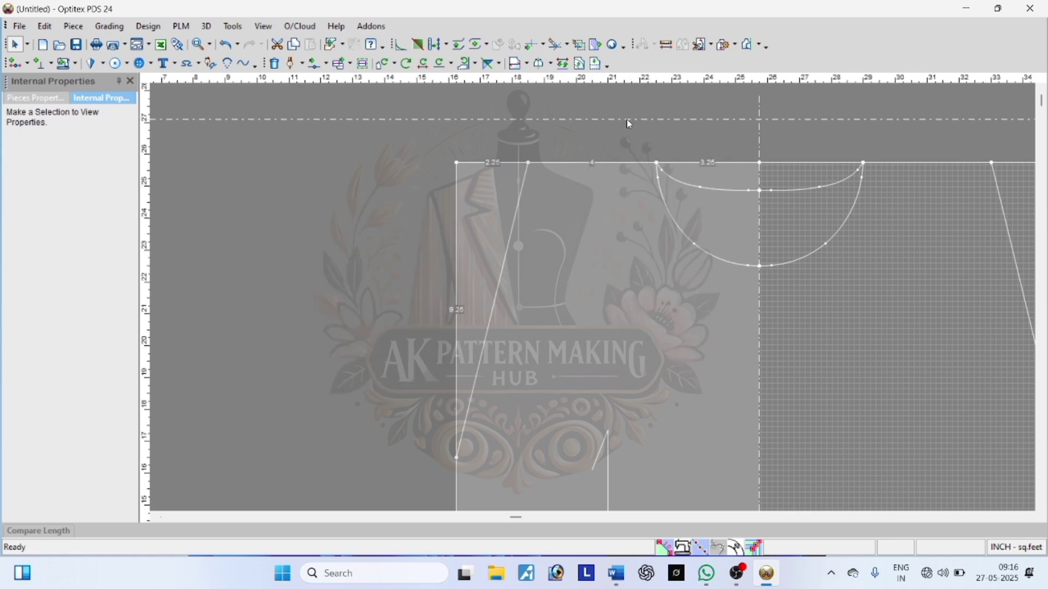
pyautogui.doubleClick(627, 120)
pyautogui.moveTo(481, 428); pyautogui.dragTo(458, 410)
pyautogui.click(424, 481)
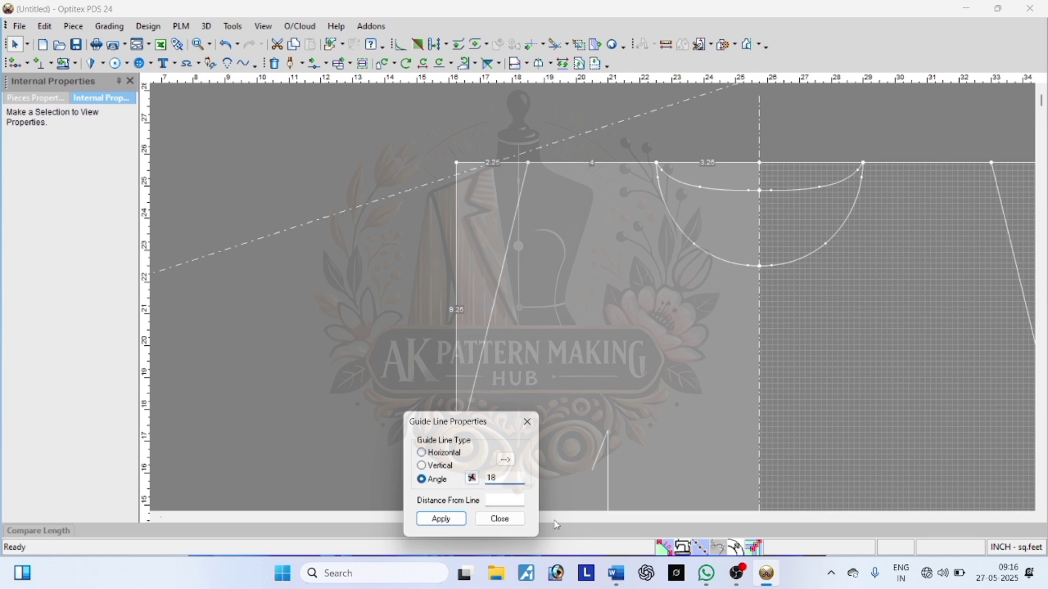
pyautogui.click(528, 422)
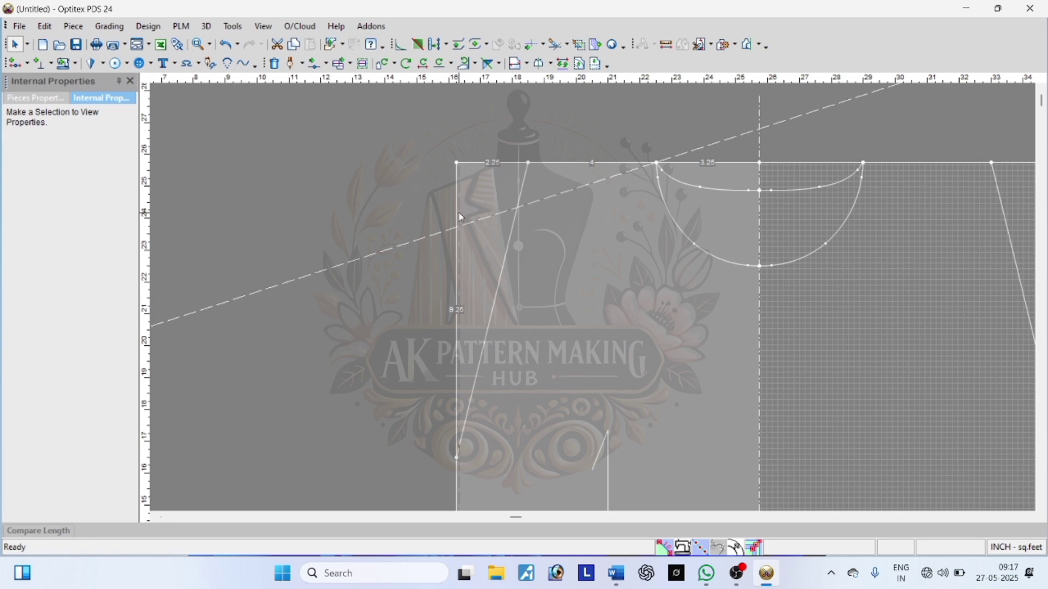
# Set a vertical guide through the shoulder point, and move that point and the outer upper corner -1.3 inch in Y to the angled guide
pyautogui.press('m')
pyautogui.scroll(2, 537, 164)
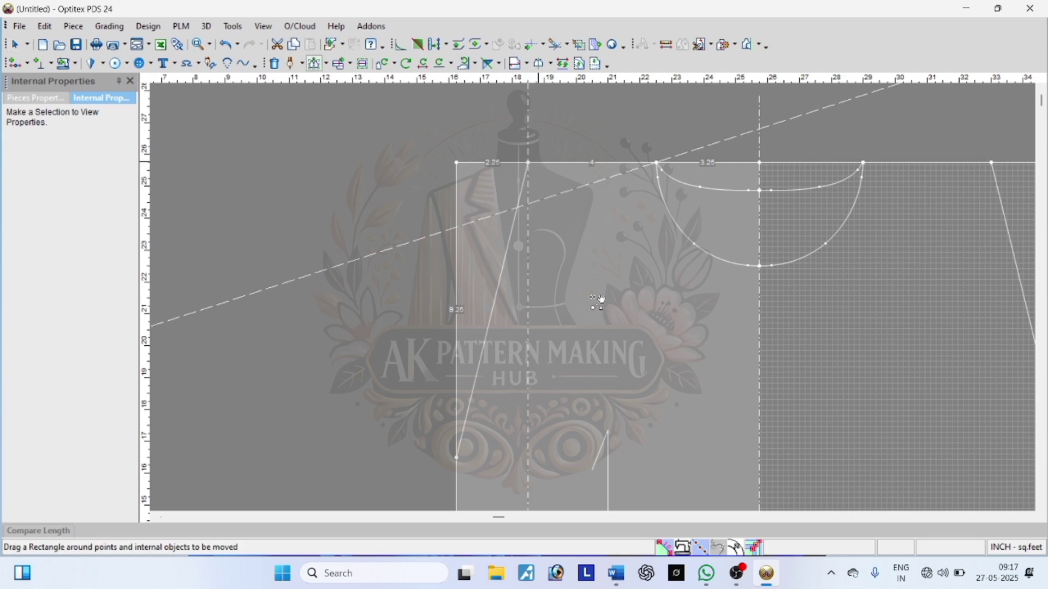
pyautogui.moveTo(406, 289); pyautogui.dragTo(658, 346)
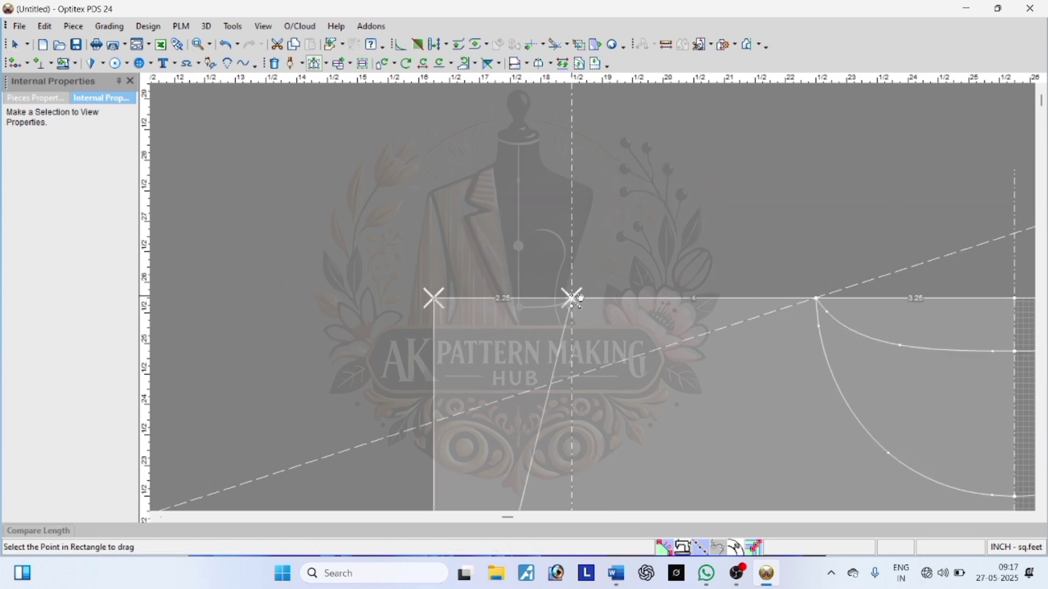
pyautogui.moveTo(580, 300); pyautogui.dragTo(573, 379)
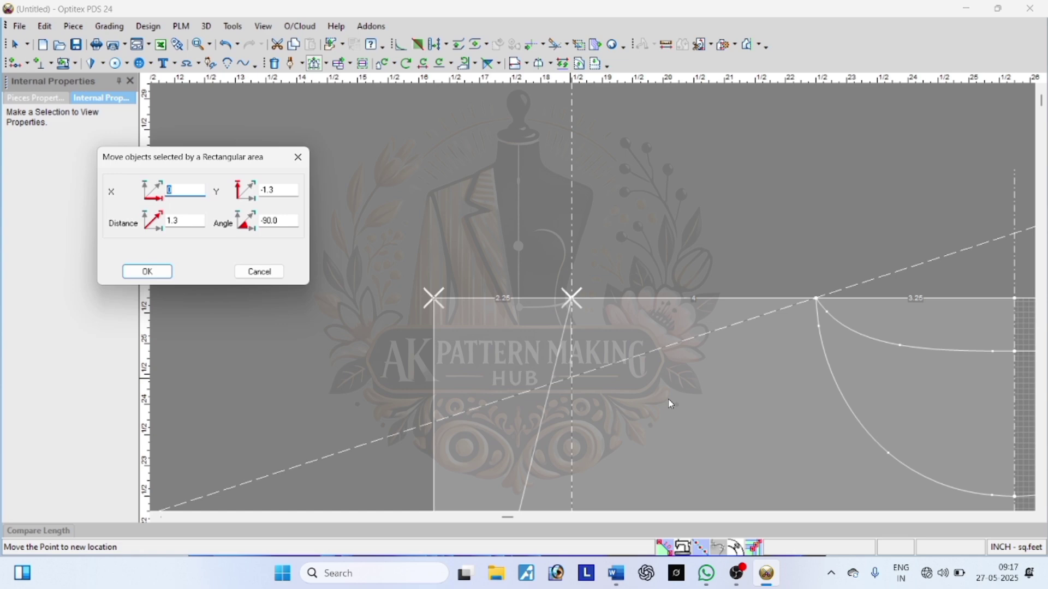
pyautogui.click(160, 275)
pyautogui.scroll(-5, 599, 300)
pyautogui.rightClick(621, 203)
pyautogui.click(646, 210)
pyautogui.scroll(-3, 593, 299)
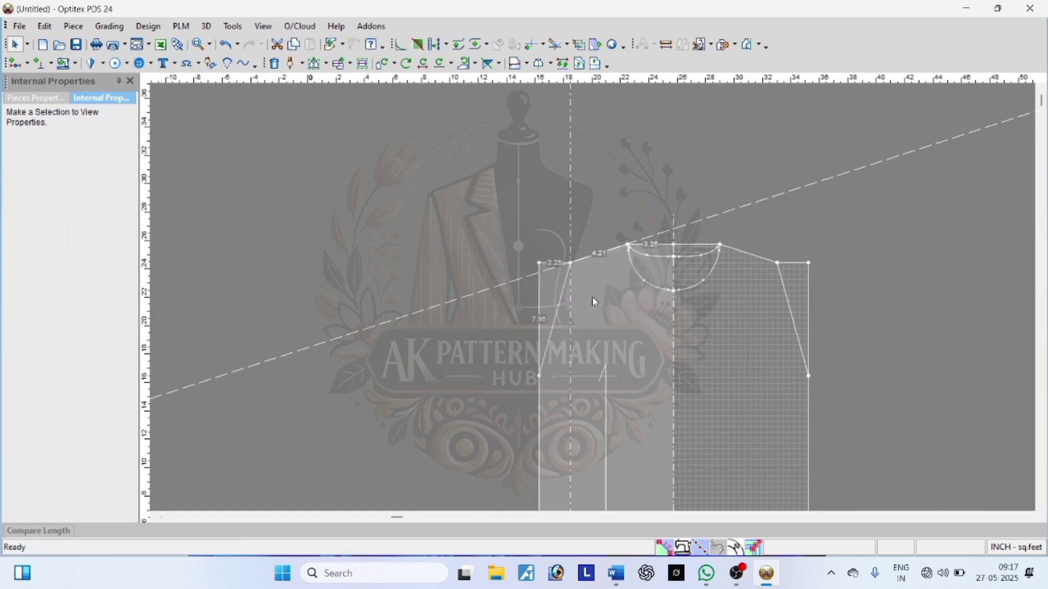
pyautogui.scroll(1, 591, 301)
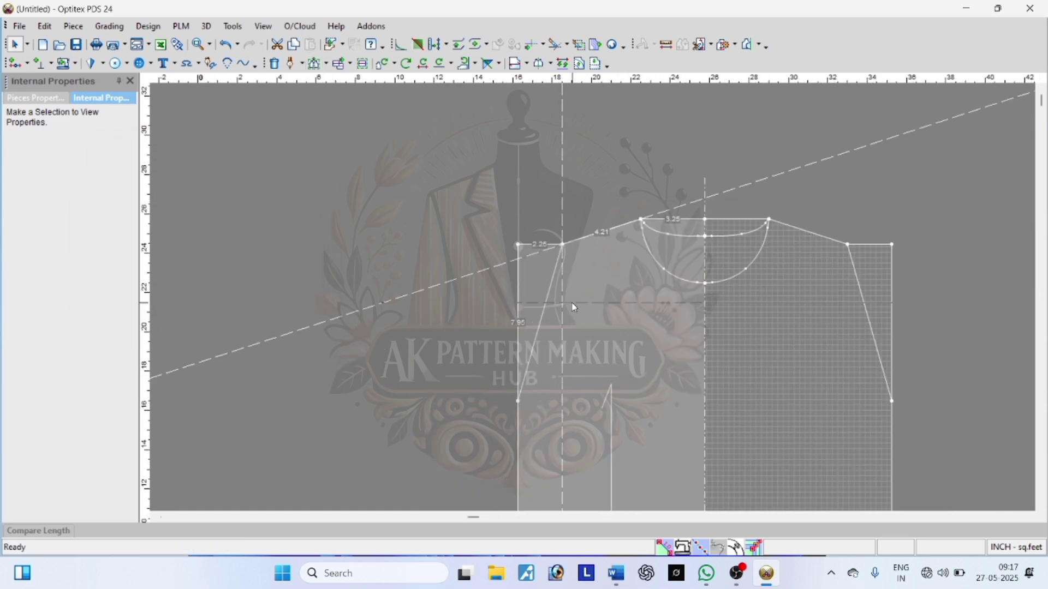
# Place a horizontal guide halfway down the armhole and add two successive vertical guides at 3/8 inch spacing inward from the shoulder guide
pyautogui.moveTo(565, 315); pyautogui.dragTo(562, 322)
pyautogui.rightClick(615, 191)
pyautogui.click(640, 200)
pyautogui.doubleClick(561, 307)
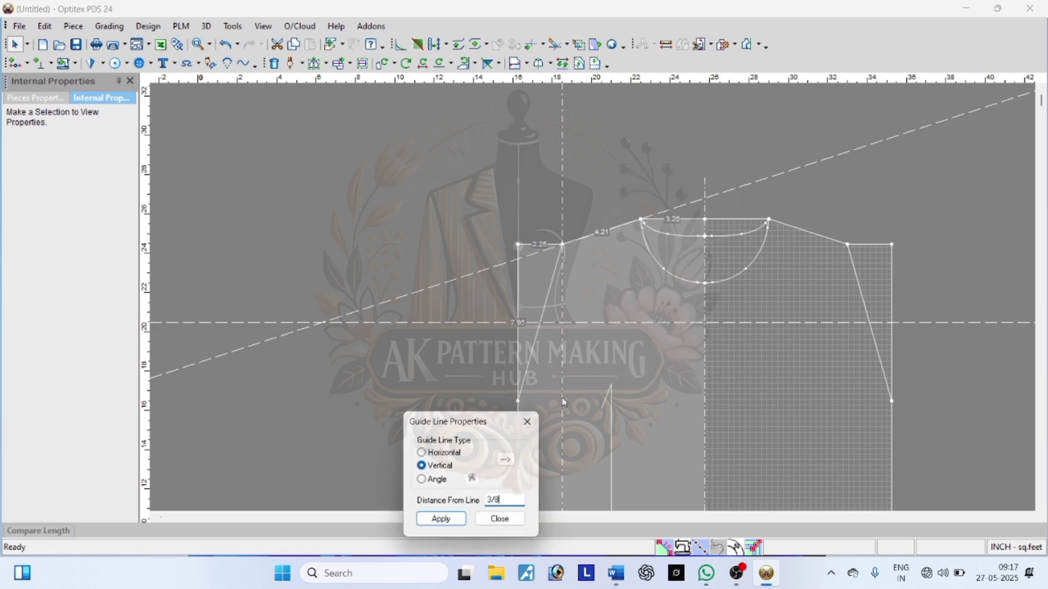
pyautogui.click(528, 421)
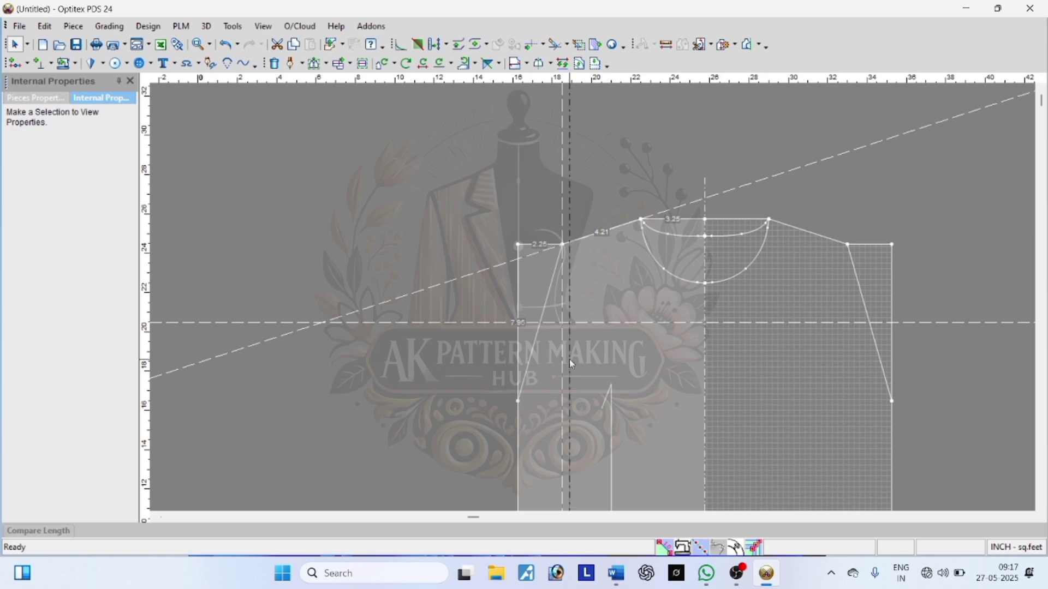
pyautogui.doubleClick(572, 364)
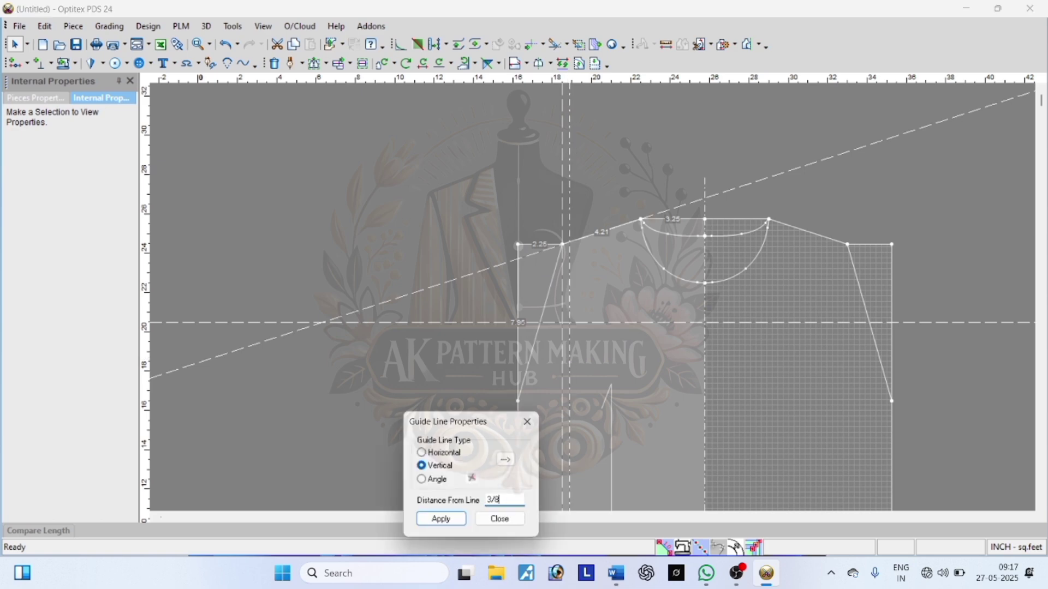
pyautogui.click(528, 422)
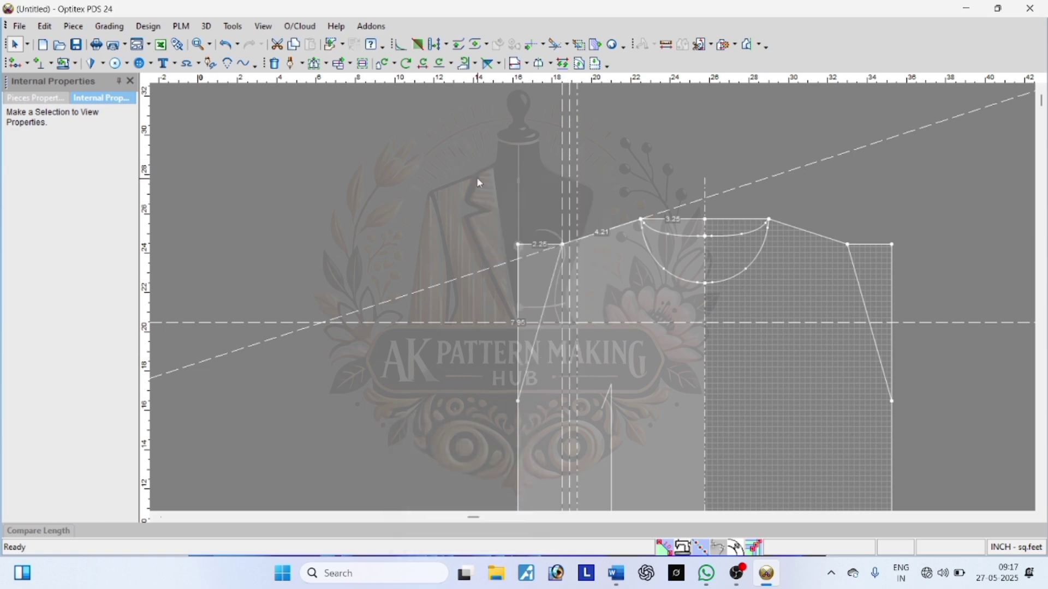
# Bend the internal armhole line into a curve by moving a curve point to where the horizontal guide crosses the innermost vertical guide
pyautogui.scroll(3, 591, 295)
pyautogui.press('m')
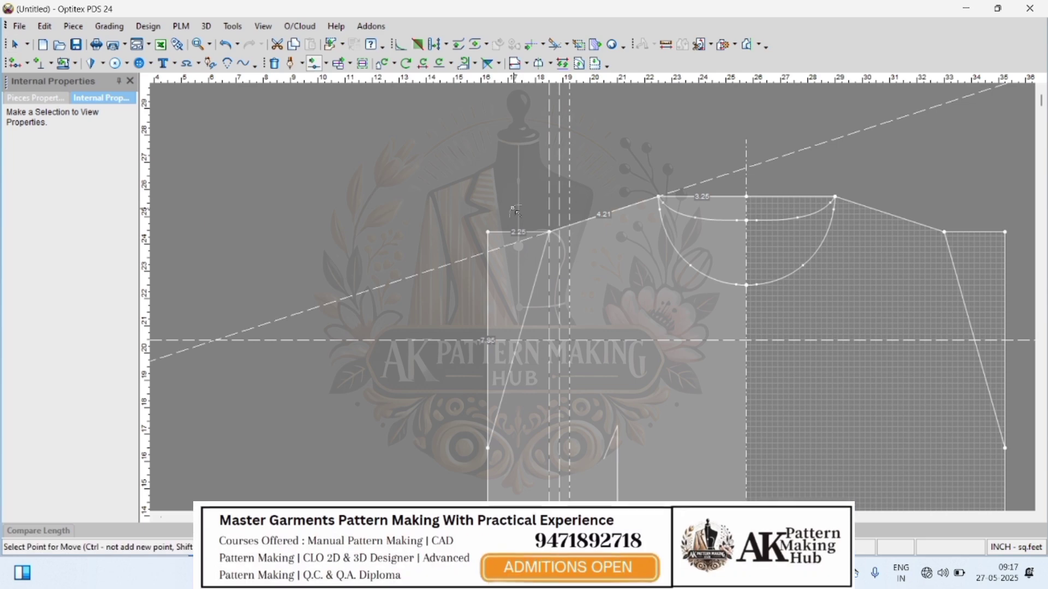
pyautogui.scroll(2, 661, 248)
pyautogui.moveTo(443, 369); pyautogui.dragTo(512, 401)
pyautogui.press('Return')
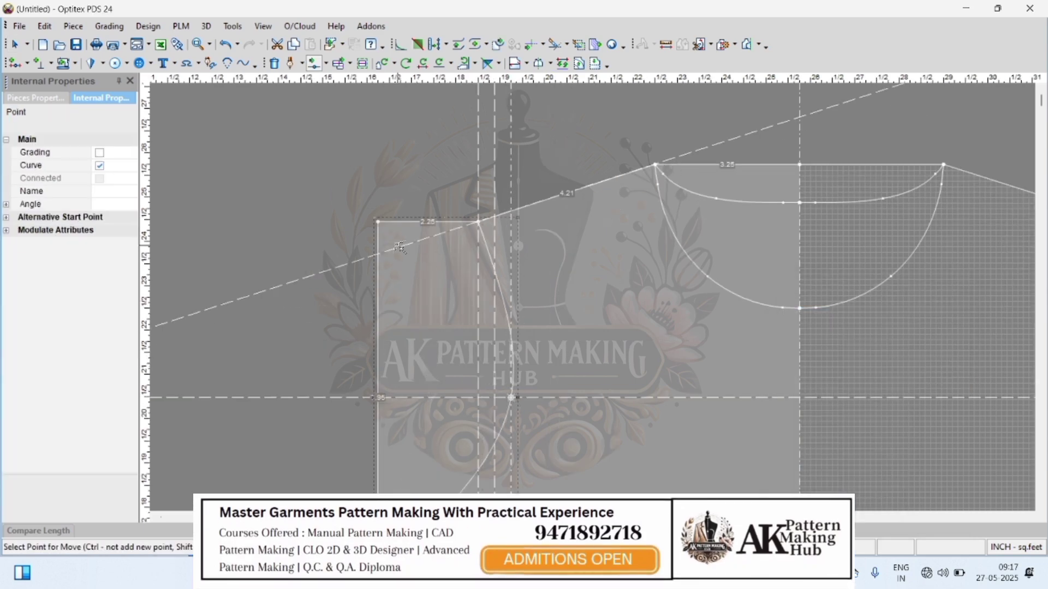
# Delete the outer upper corner point so the piece edge runs straight from the shoulder point to the underarm point
pyautogui.press('Delete')
pyautogui.click(378, 222)
pyautogui.press('Escape')
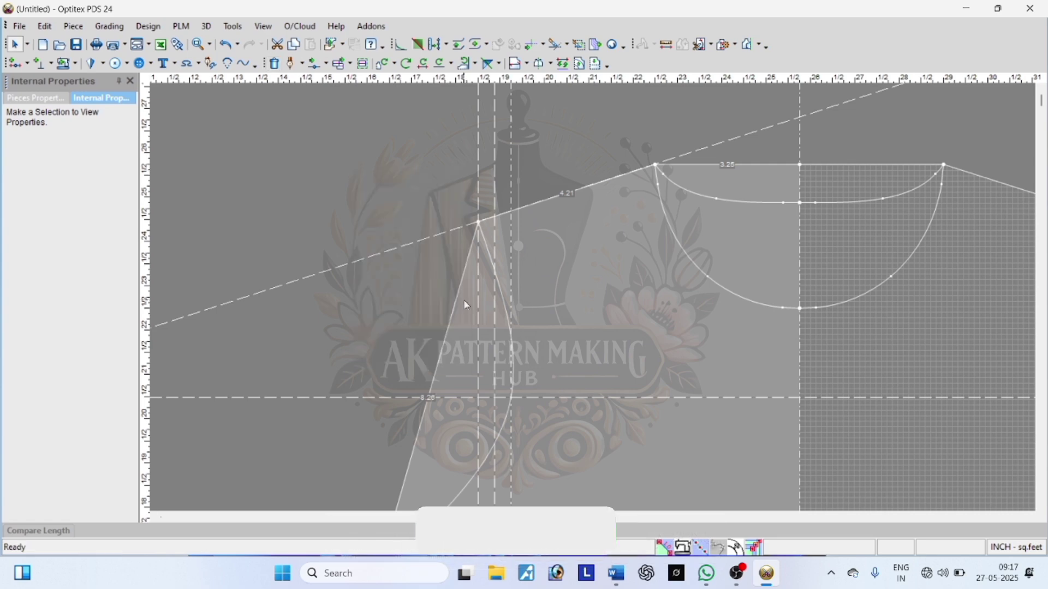
# Curve the outer armhole edge through the crossing of the horizontal guide and the middle vertical guide, and remove all guides
pyautogui.press('m')
pyautogui.click(434, 377)
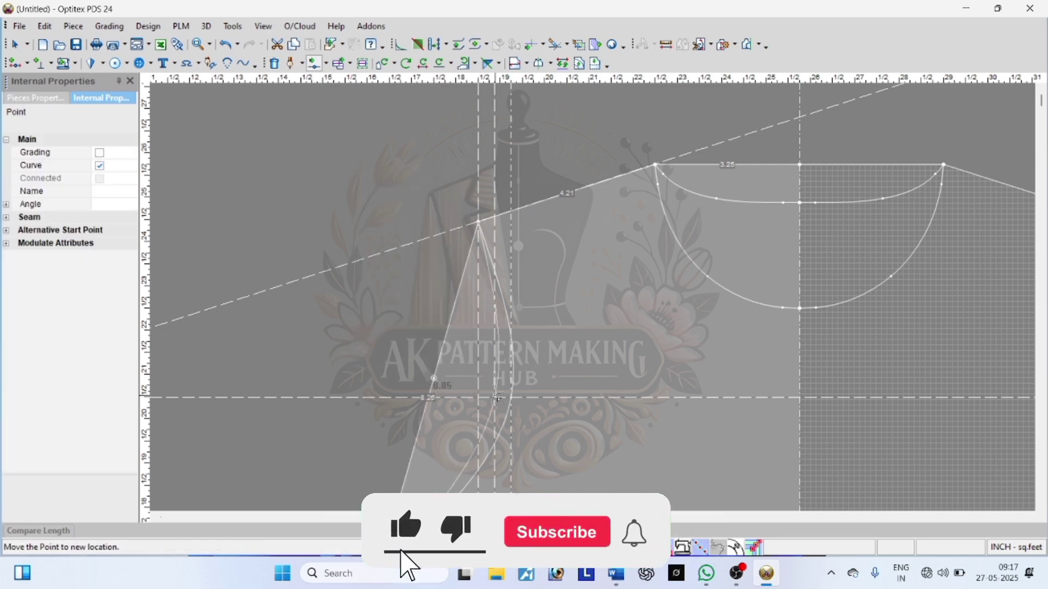
pyautogui.click(498, 398)
pyautogui.scroll(-4, 611, 243)
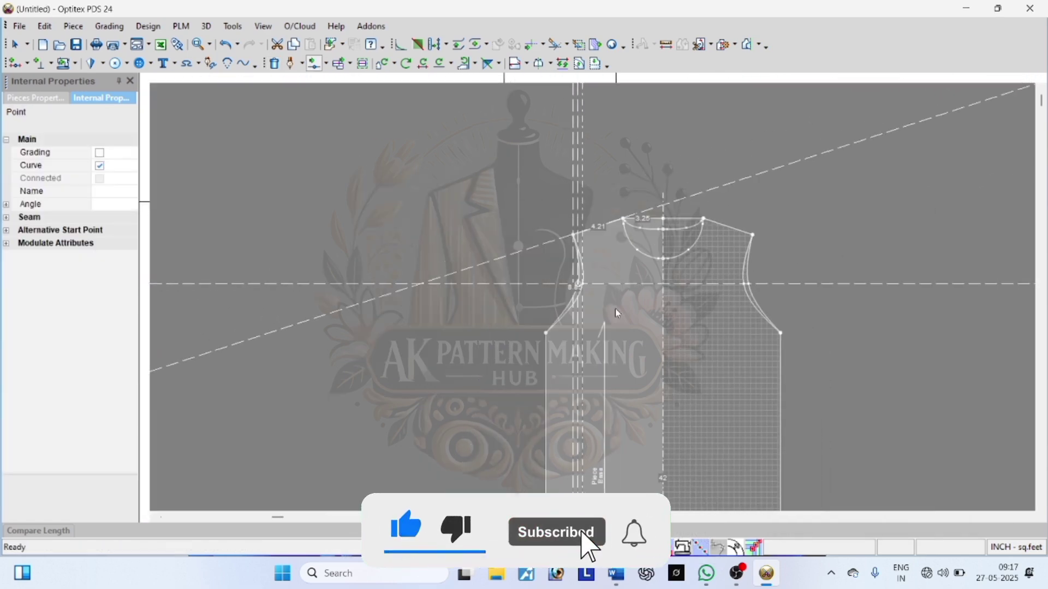
pyautogui.scroll(2, 616, 313)
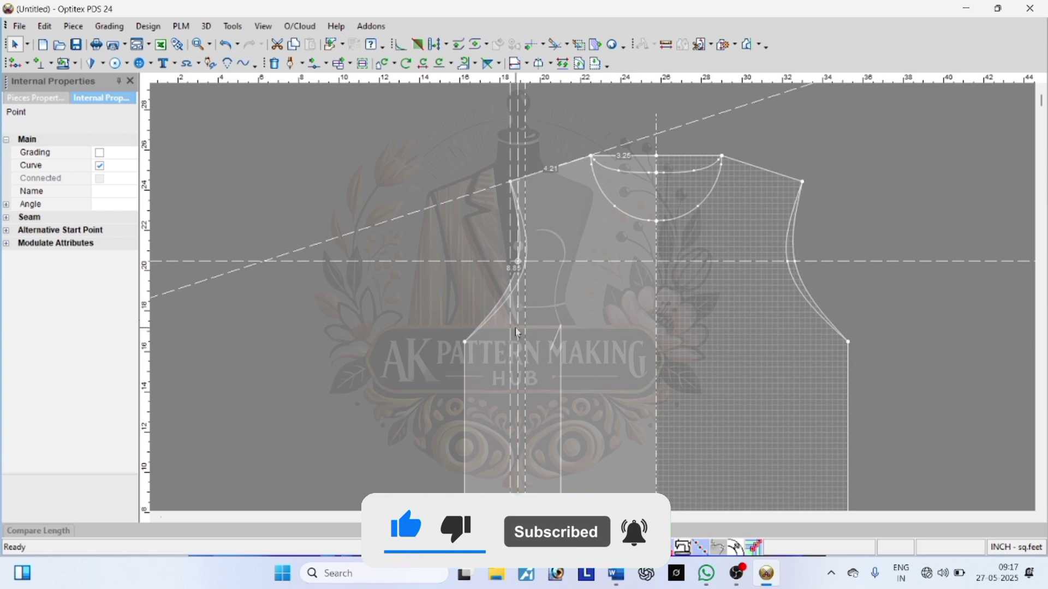
pyautogui.hotkey('ctrl', 'g')
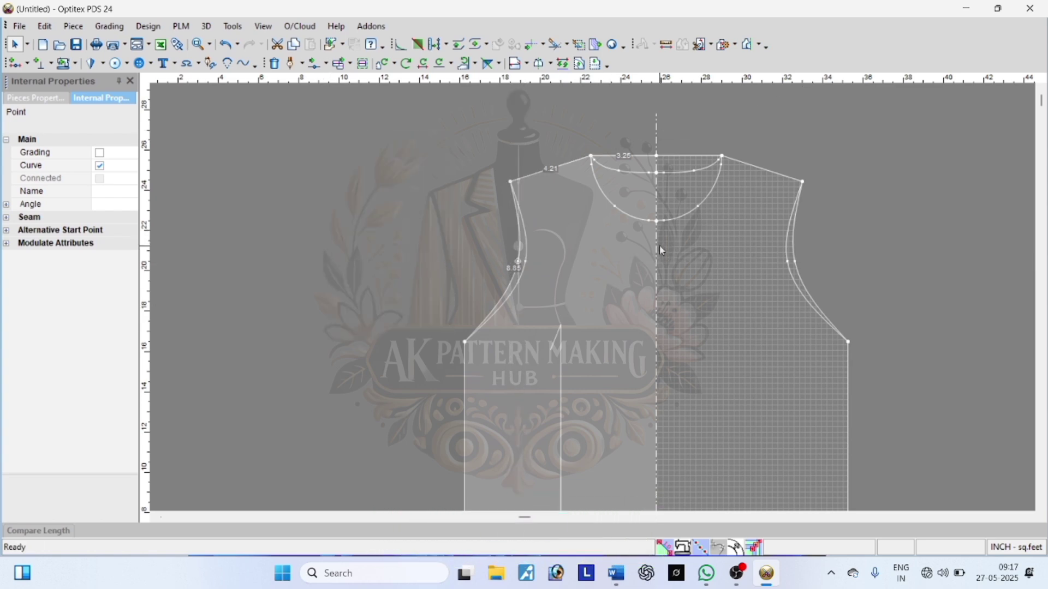
# Add a curve point on the lower part of the internal armhole line and shape it into a deep curve toward the underarm point
pyautogui.scroll(2, 511, 310)
pyautogui.click(601, 302)
pyautogui.press('m')
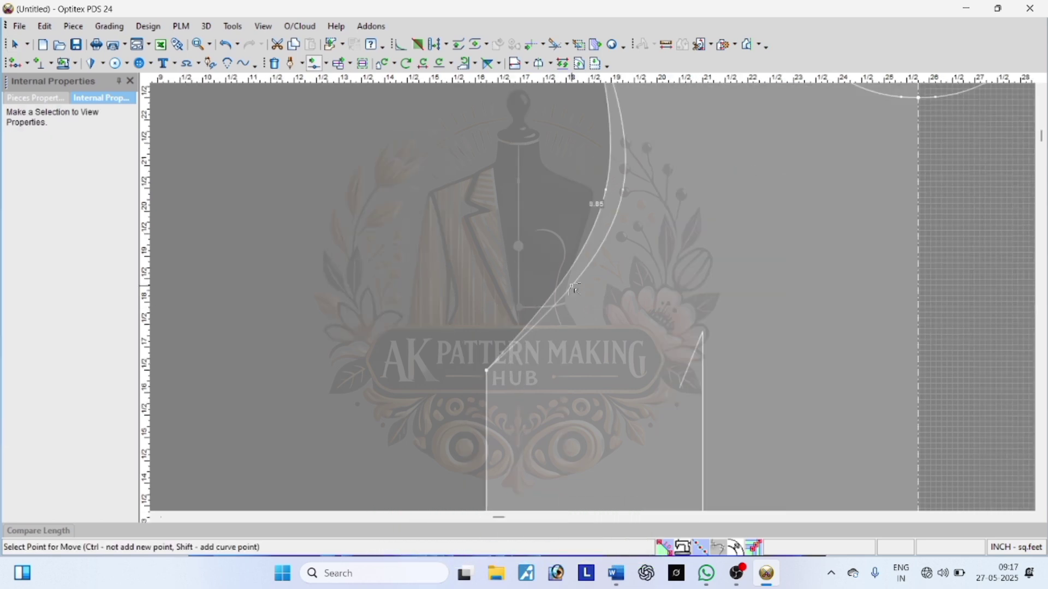
pyautogui.click(576, 289)
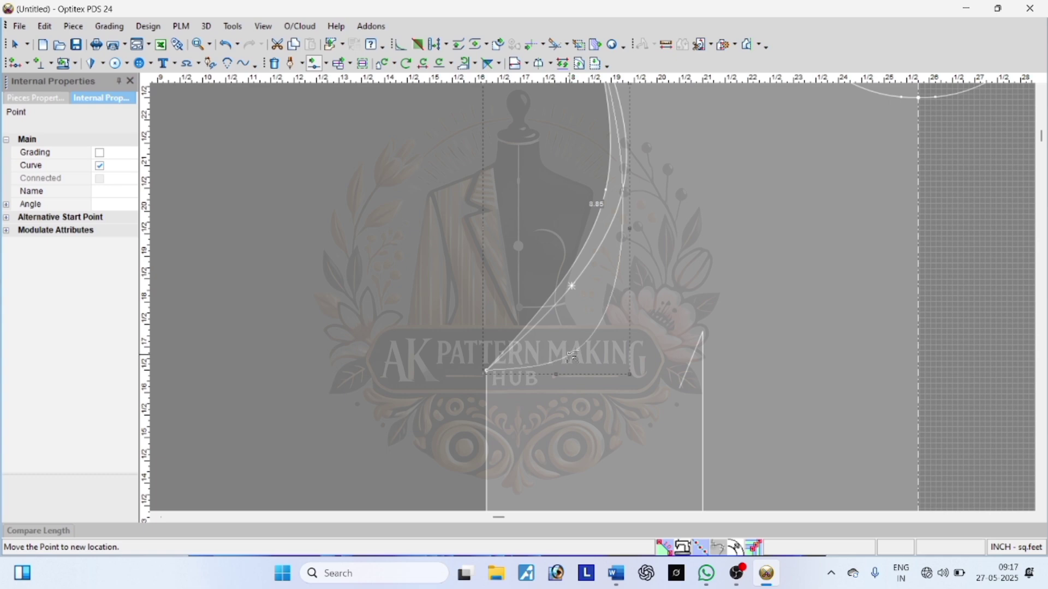
pyautogui.click(570, 354)
pyautogui.press('Return')
pyautogui.scroll(2, 573, 358)
pyautogui.click(585, 289)
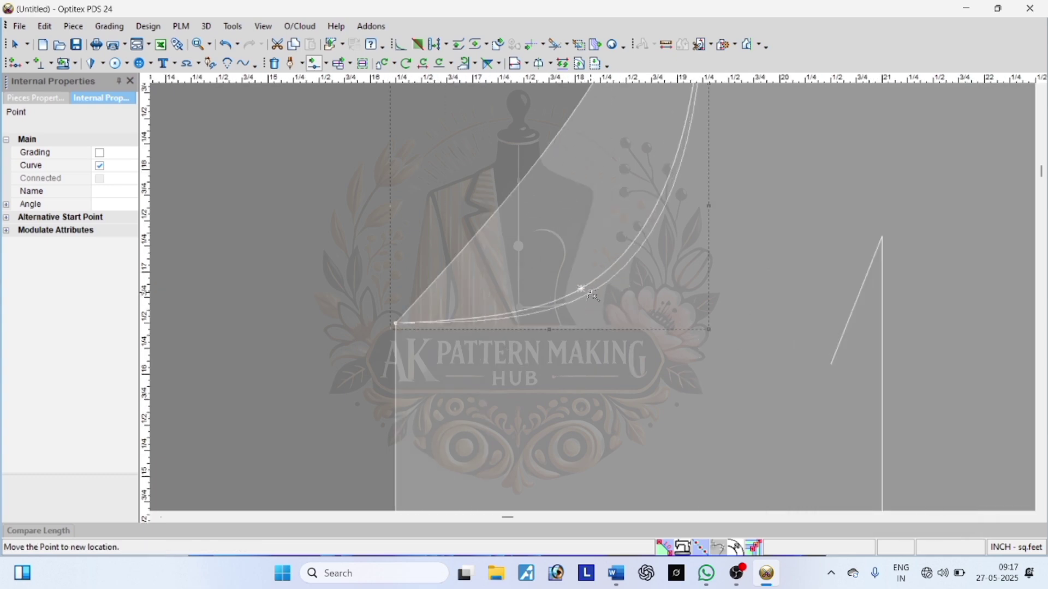
pyautogui.click(588, 295)
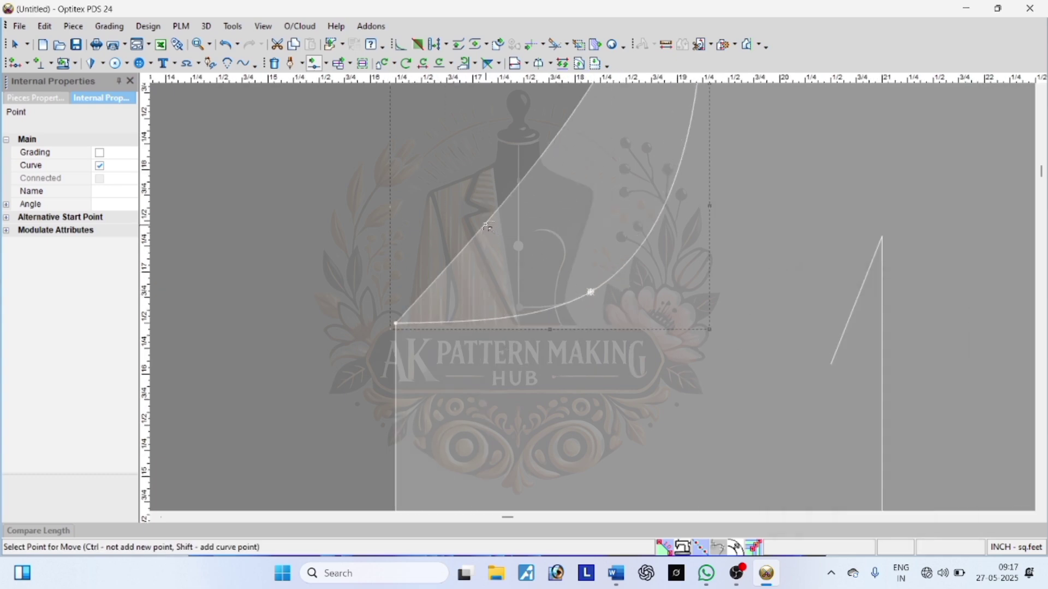
# Add a curve point on the lower outer armhole edge and move it down to round the edge toward the underarm point
pyautogui.click(485, 224)
pyautogui.click(491, 306)
pyautogui.press('Return')
pyautogui.scroll(-1, 594, 275)
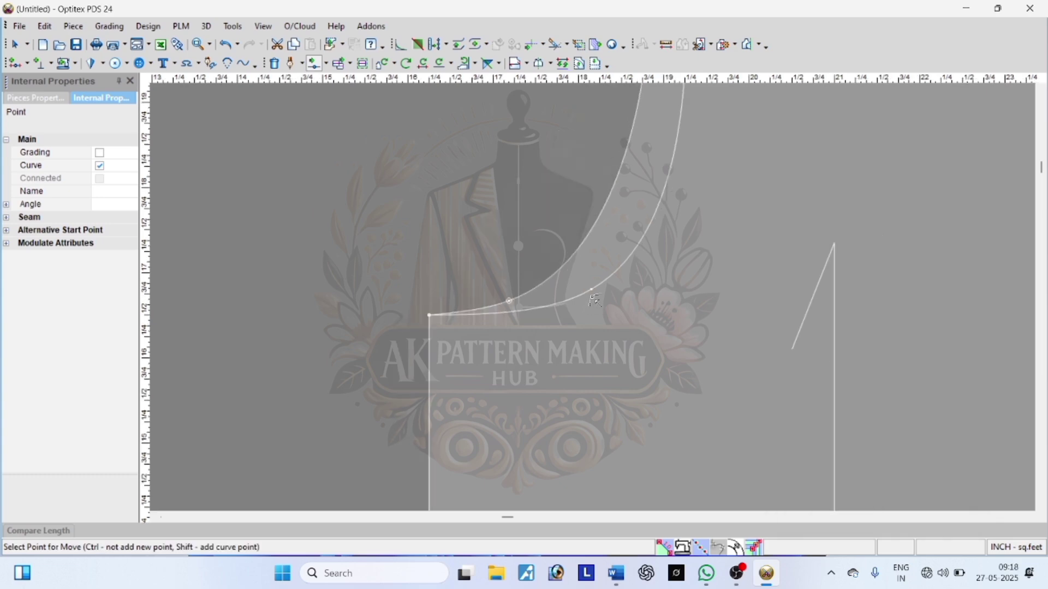
# Nudge the lower curve points of both the internal and the outer armhole curves slightly downward to smooth them into the underarm
pyautogui.scroll(-3, 596, 300)
pyautogui.scroll(3, 596, 300)
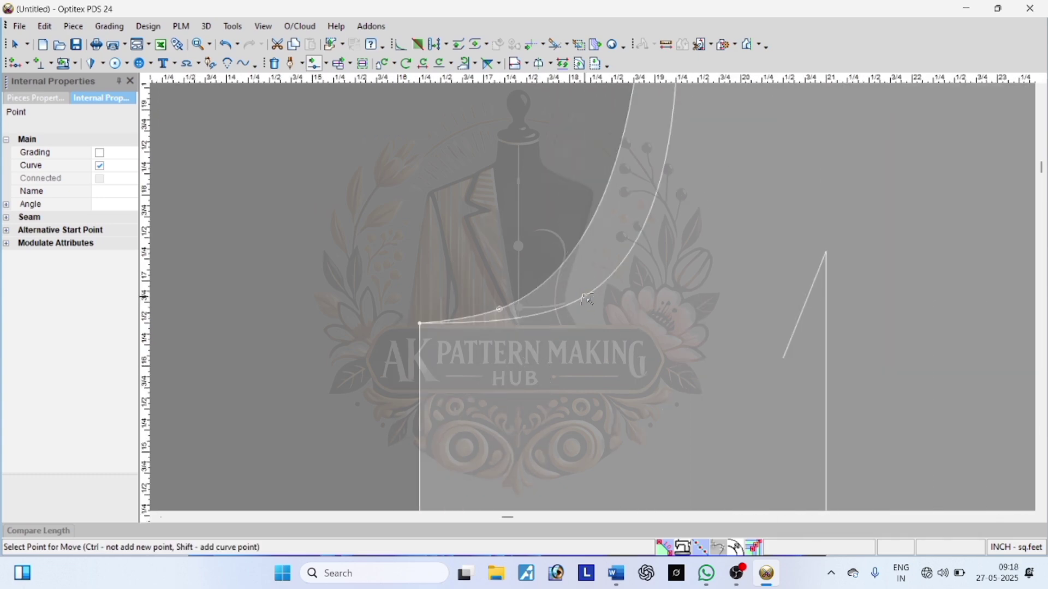
pyautogui.click(588, 299)
pyautogui.click(588, 304)
pyautogui.scroll(1, 587, 306)
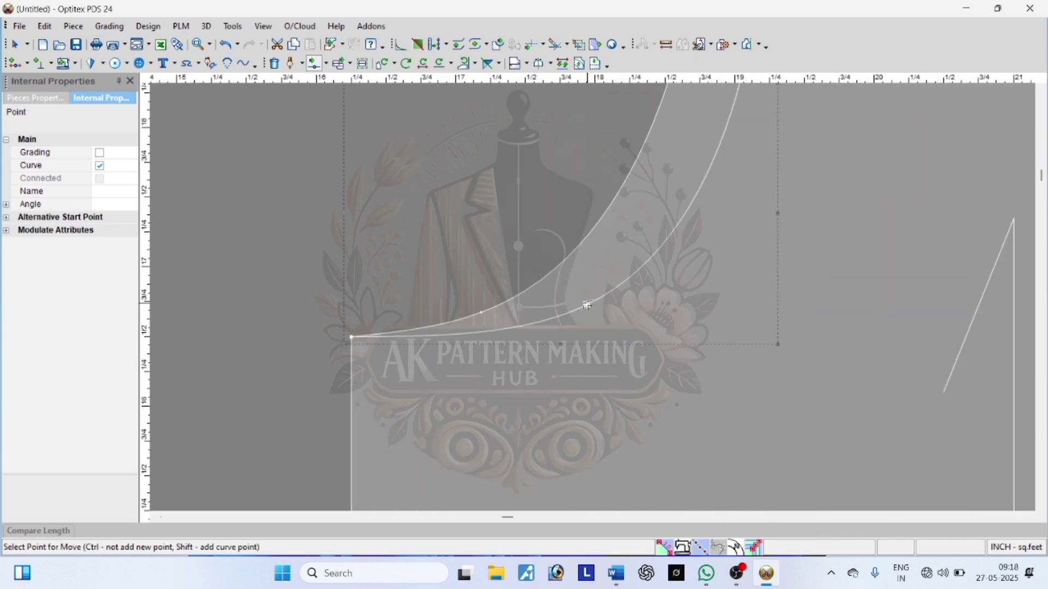
pyautogui.click(481, 313)
pyautogui.click(485, 318)
pyautogui.press('Return')
pyautogui.scroll(-8, 522, 318)
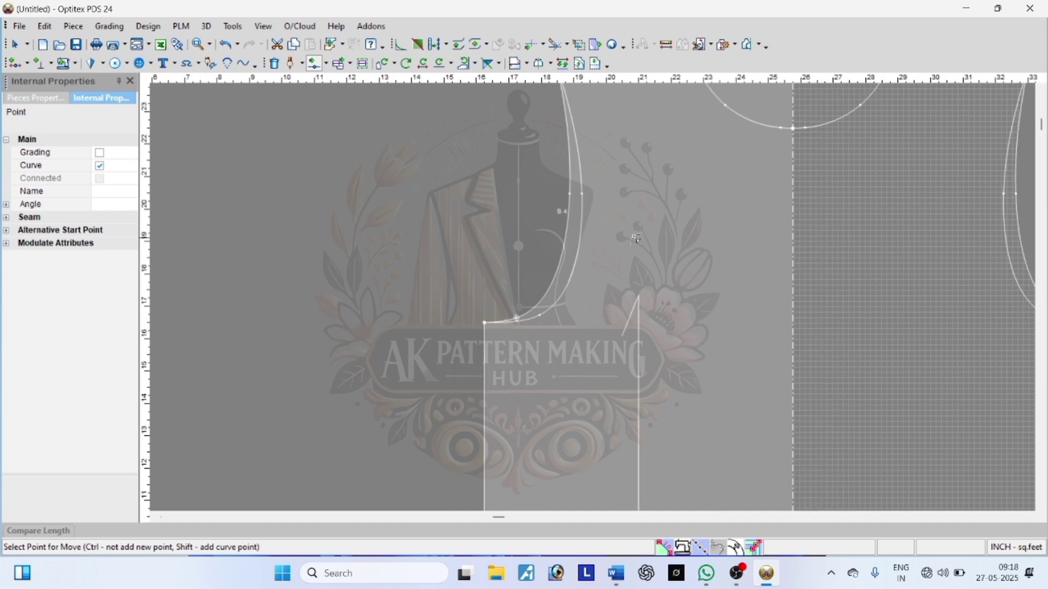
pyautogui.scroll(-4, 634, 238)
pyautogui.rightClick(486, 267)
pyautogui.click(513, 276)
# Fine-tune the lower curve point of the outer armhole edge once more and return to the Select tool
pyautogui.scroll(2, 591, 306)
pyautogui.scroll(3, 532, 356)
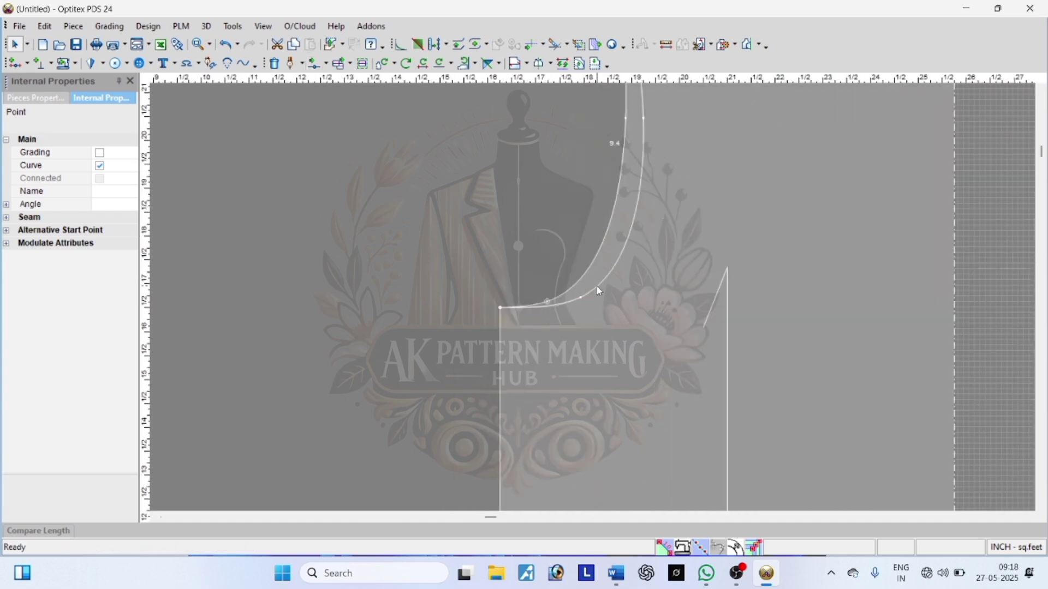
pyautogui.scroll(4, 597, 289)
pyautogui.press('m')
pyautogui.click(439, 349)
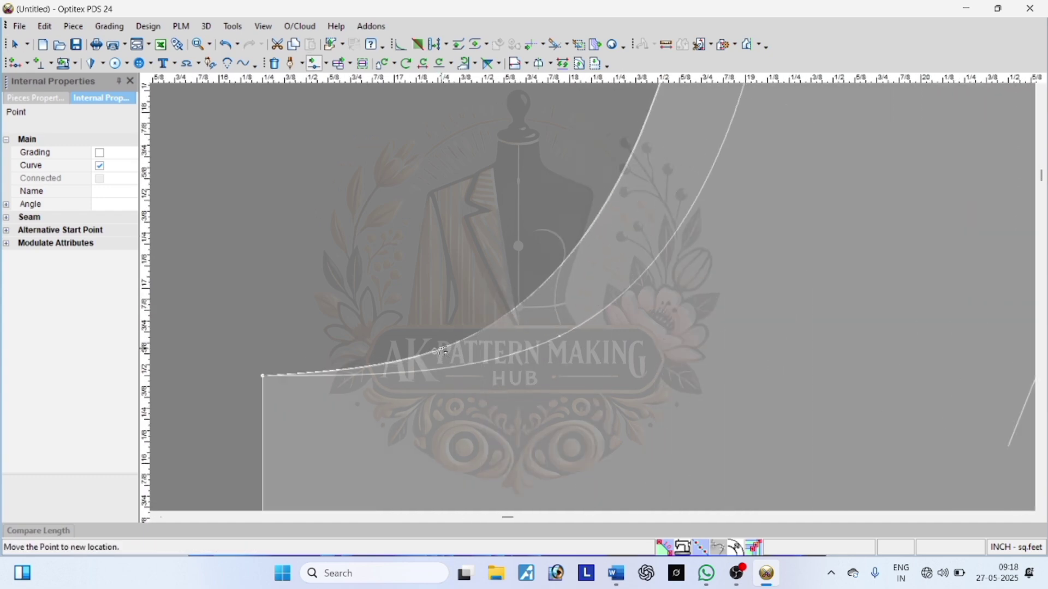
pyautogui.click(443, 351)
pyautogui.scroll(-3, 480, 240)
pyautogui.rightClick(482, 233)
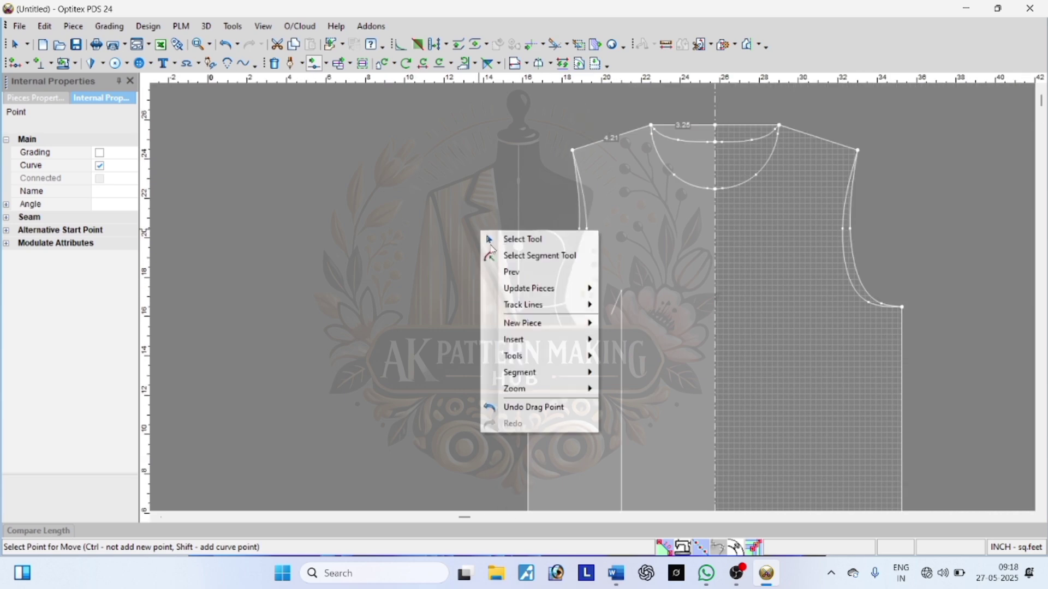
pyautogui.click(490, 245)
pyautogui.scroll(-4, 498, 295)
pyautogui.rightClick(782, 241)
pyautogui.click(790, 250)
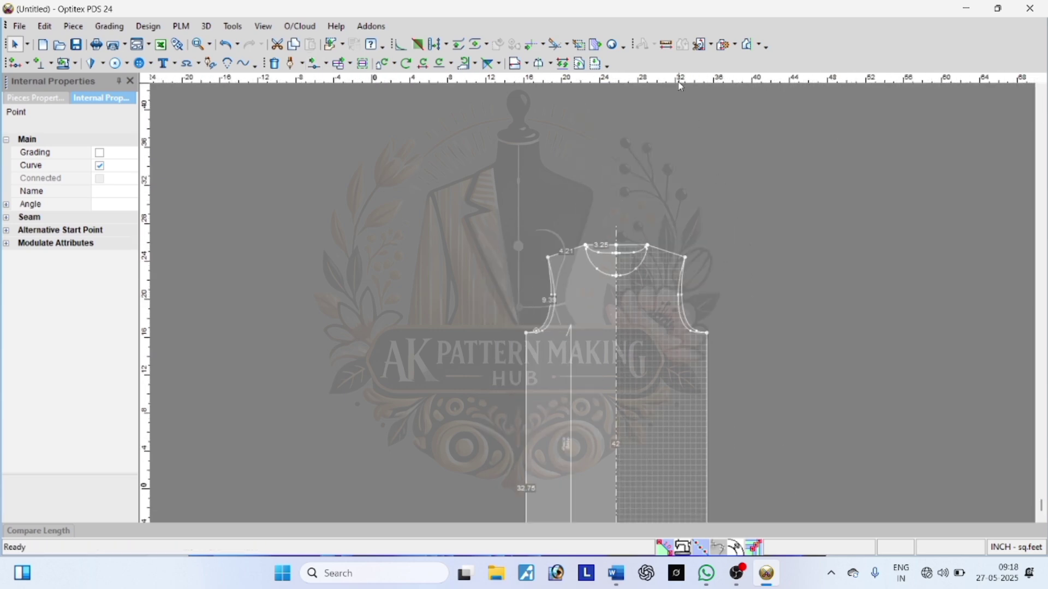
# Place a horizontal guide at the neck's upper edge, with further guides 15.5 inch below it and another 6.5 inch down
pyautogui.scroll(1, 597, 258)
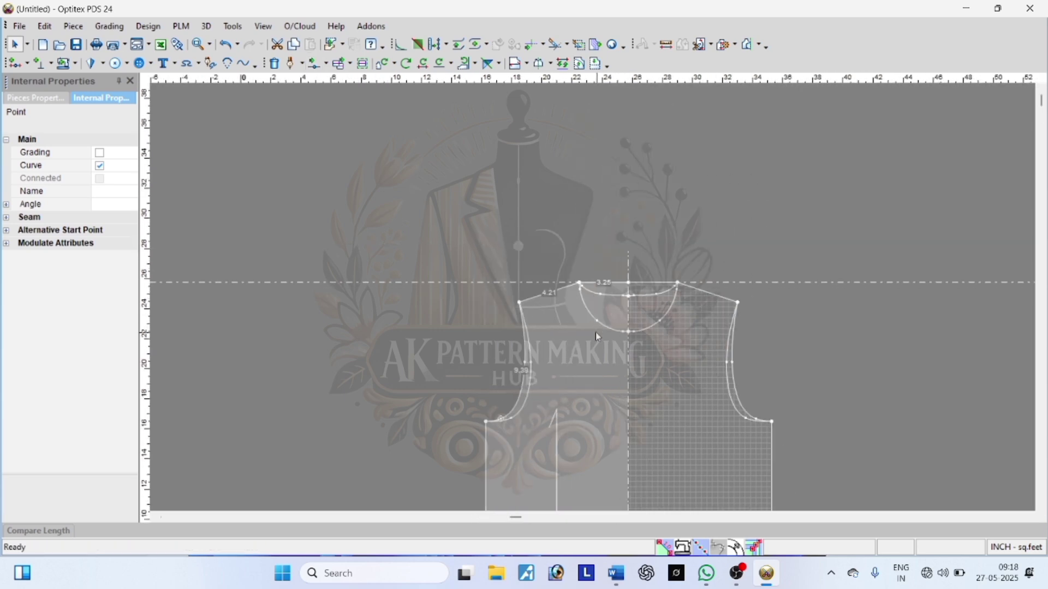
pyautogui.doubleClick(768, 283)
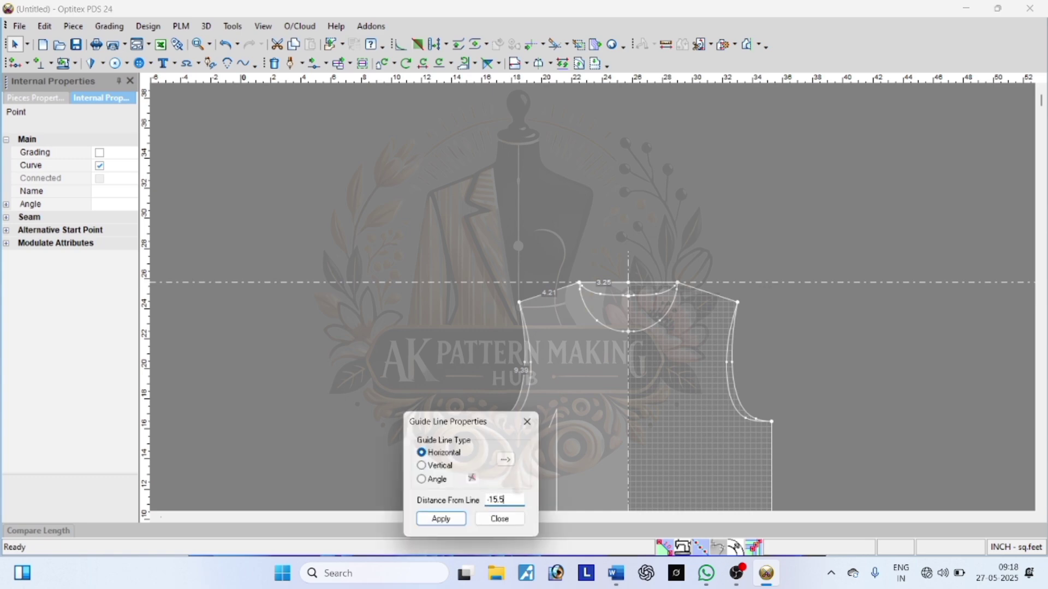
pyautogui.press('Return')
pyautogui.click(527, 422)
pyautogui.scroll(-3, 626, 491)
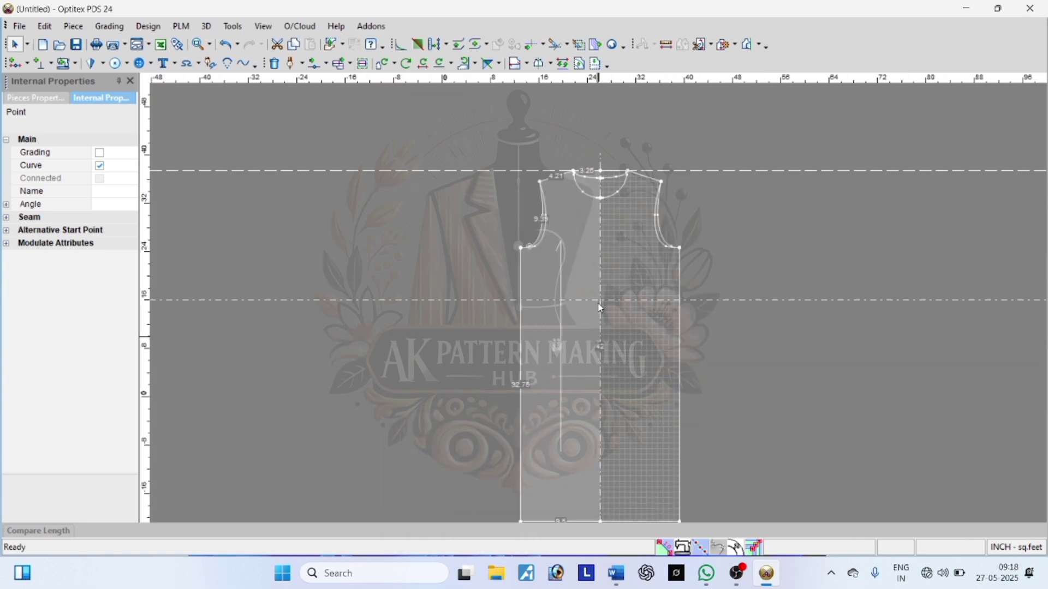
pyautogui.doubleClick(711, 172)
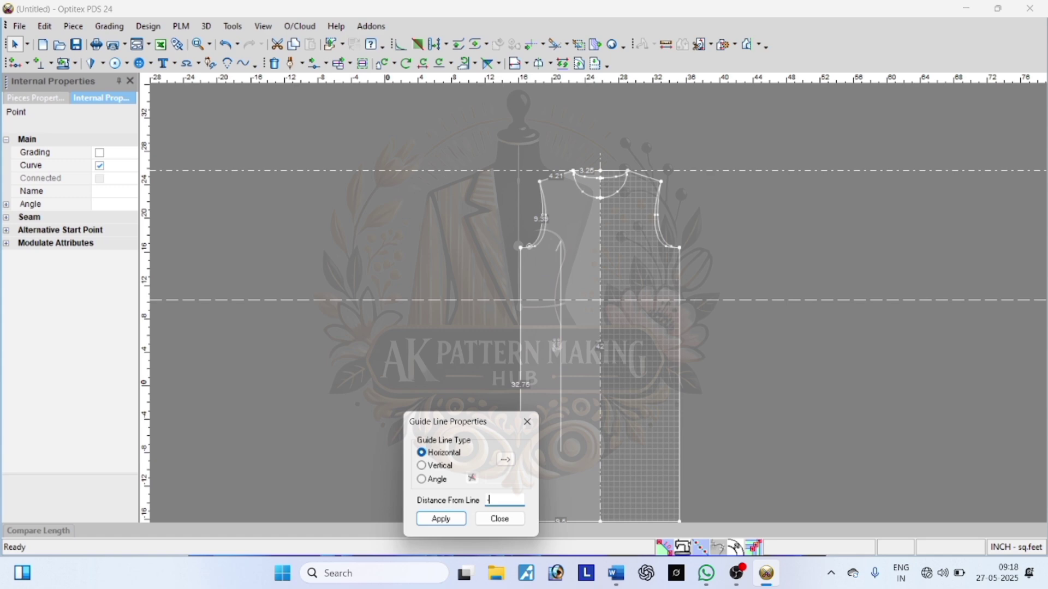
pyautogui.click(527, 422)
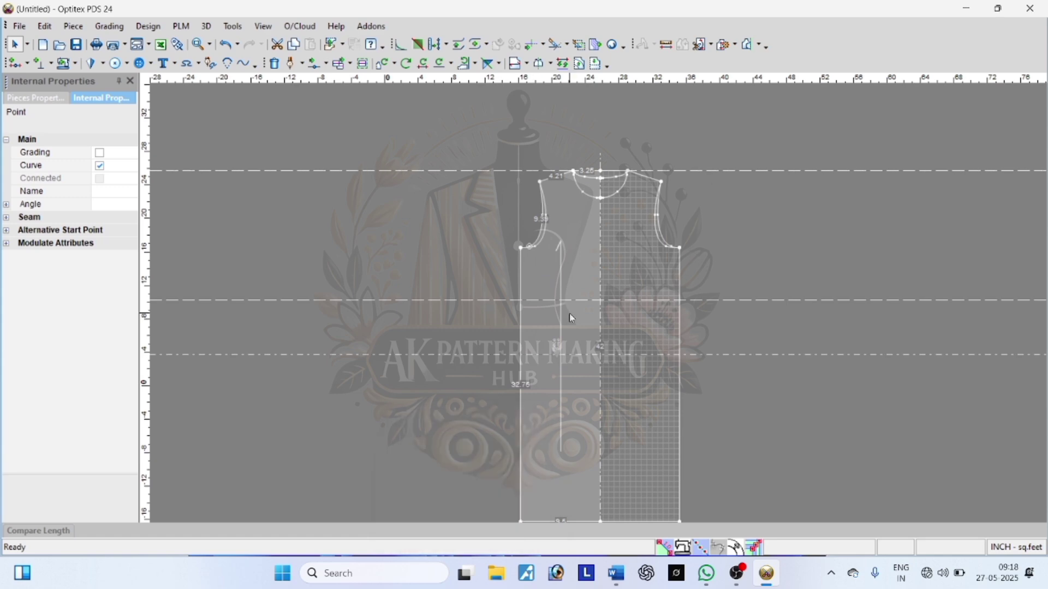
# Draw a straight internal line along the 15.5 inch guide from the outer side edge to the center fold
pyautogui.press('d')
pyautogui.click(522, 300)
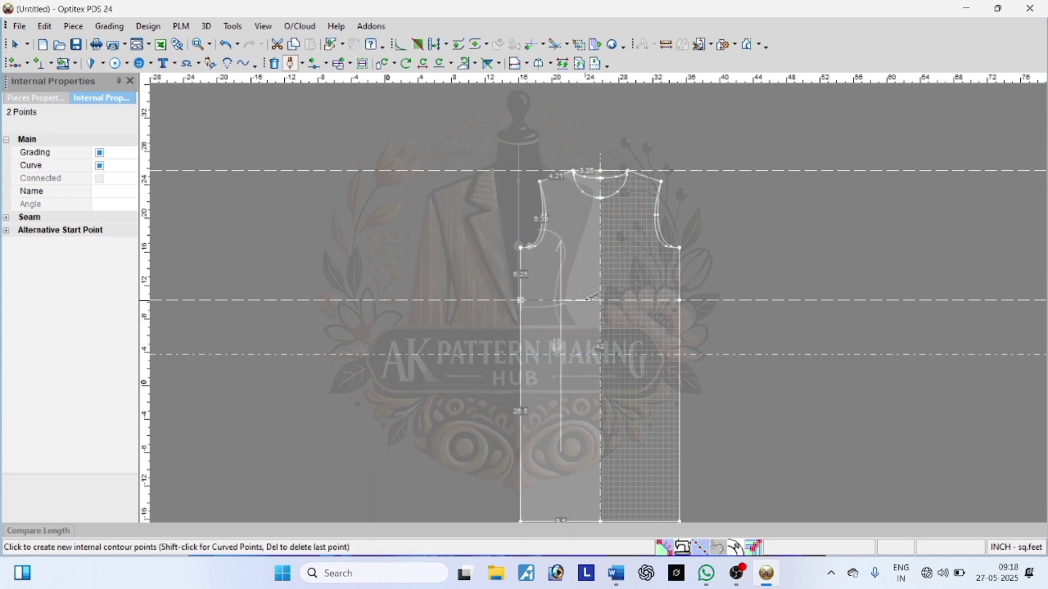
pyautogui.click(601, 299)
pyautogui.press('Return')
pyautogui.press('Escape')
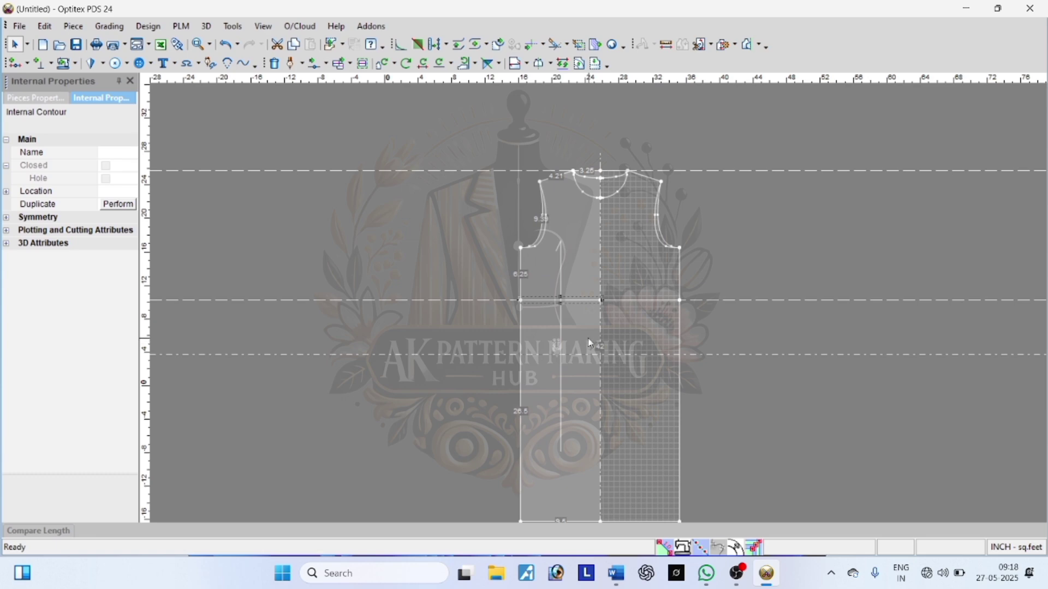
# Draw a second internal line along the lowest guide from the outer side edge to the center fold
pyautogui.press('d')
pyautogui.click(521, 355)
pyautogui.press('Return')
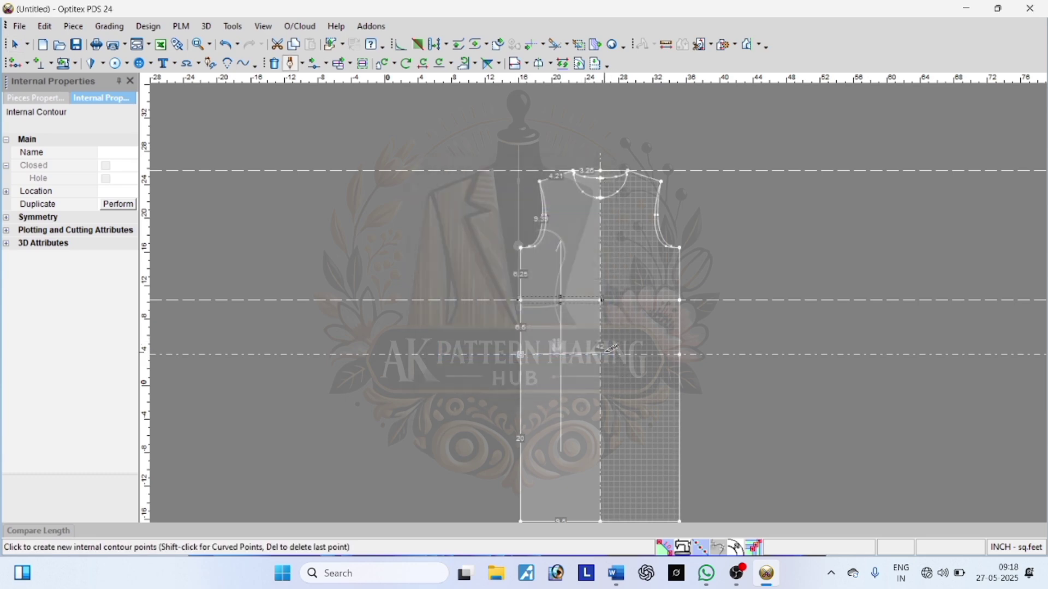
pyautogui.click(602, 354)
pyautogui.rightClick(775, 259)
pyautogui.click(782, 270)
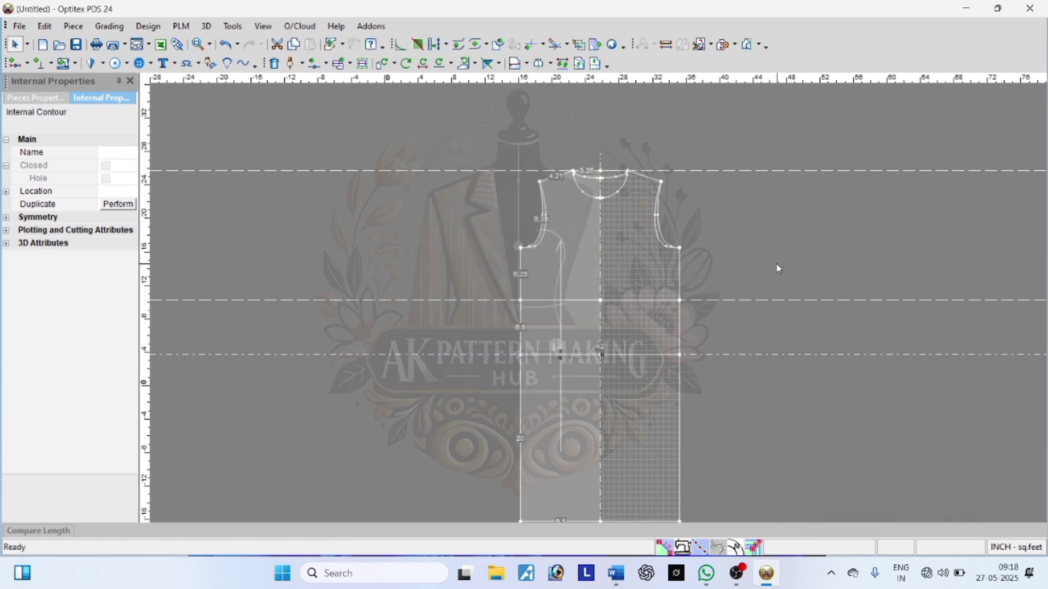
# Remove all horizontal guide lines and deselect the internal line
pyautogui.hotkey('ctrl', 'shift', 'g')
pyautogui.rightClick(777, 234)
pyautogui.press('Escape')
pyautogui.scroll(3, 622, 313)
pyautogui.click(172, 295)
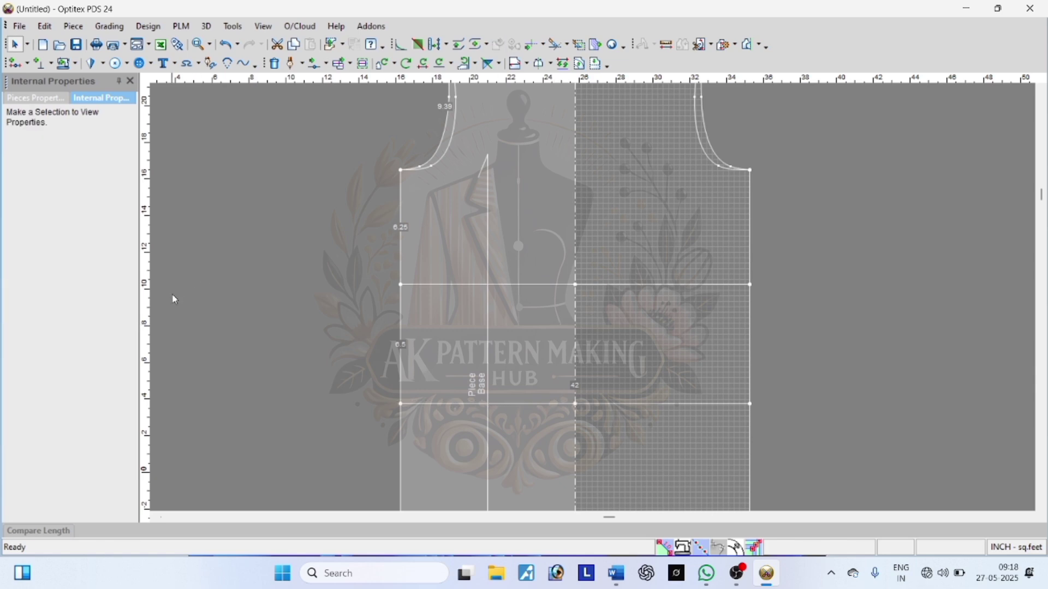
pyautogui.scroll(-3, 597, 300)
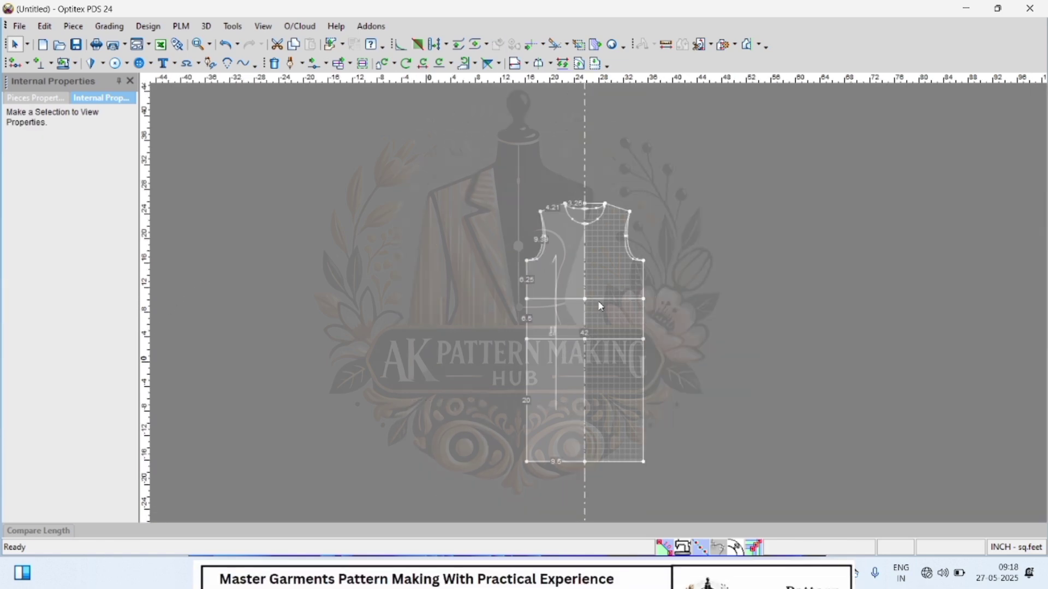
pyautogui.scroll(1, 601, 307)
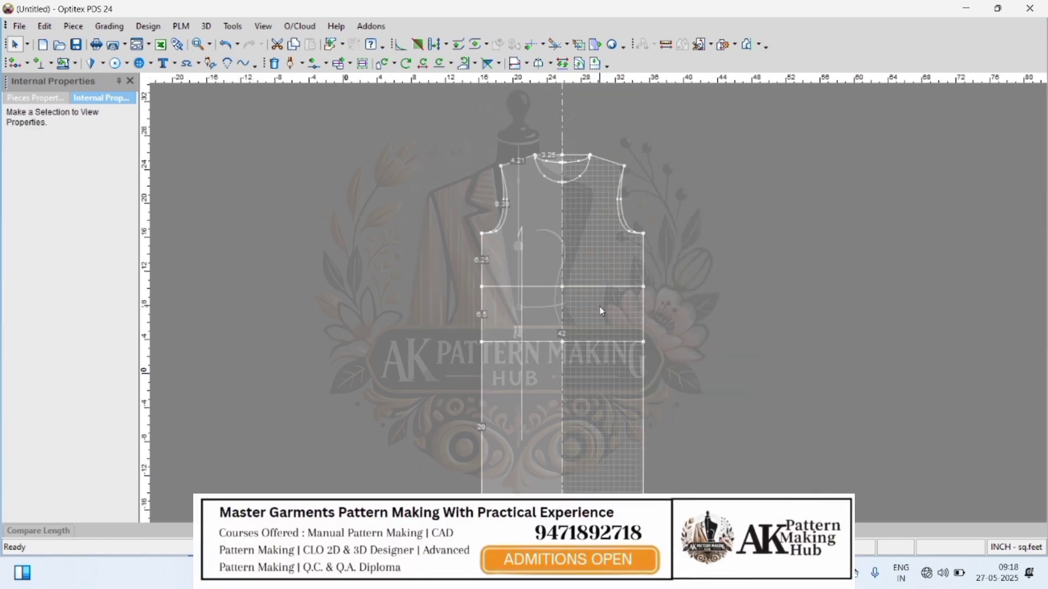
# Place a vertical guide 0.5 inch inside the side edge and move the upper internal line's outer end point 0.5 inch inward
pyautogui.hotkey('ctrl', 'g')
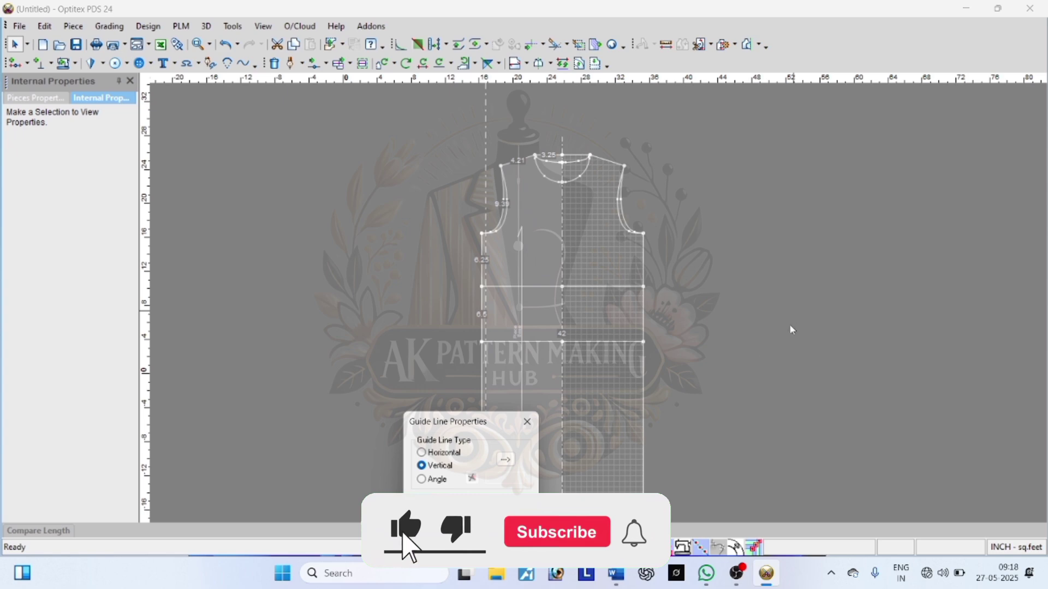
pyautogui.click(527, 421)
pyautogui.scroll(2, 513, 312)
pyautogui.press('m')
pyautogui.scroll(1, 596, 295)
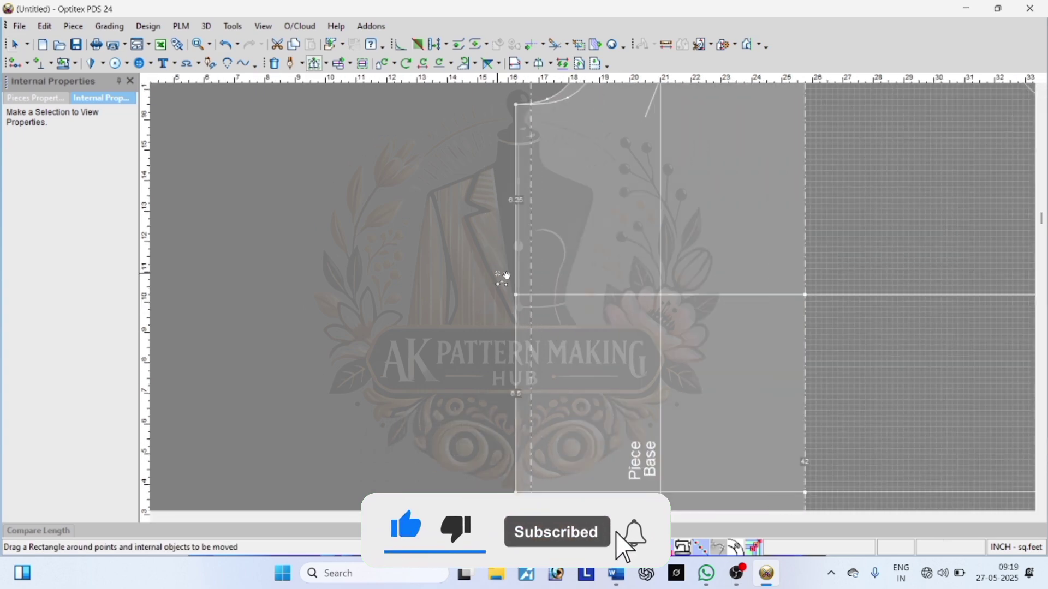
pyautogui.click(515, 295)
pyautogui.click(537, 299)
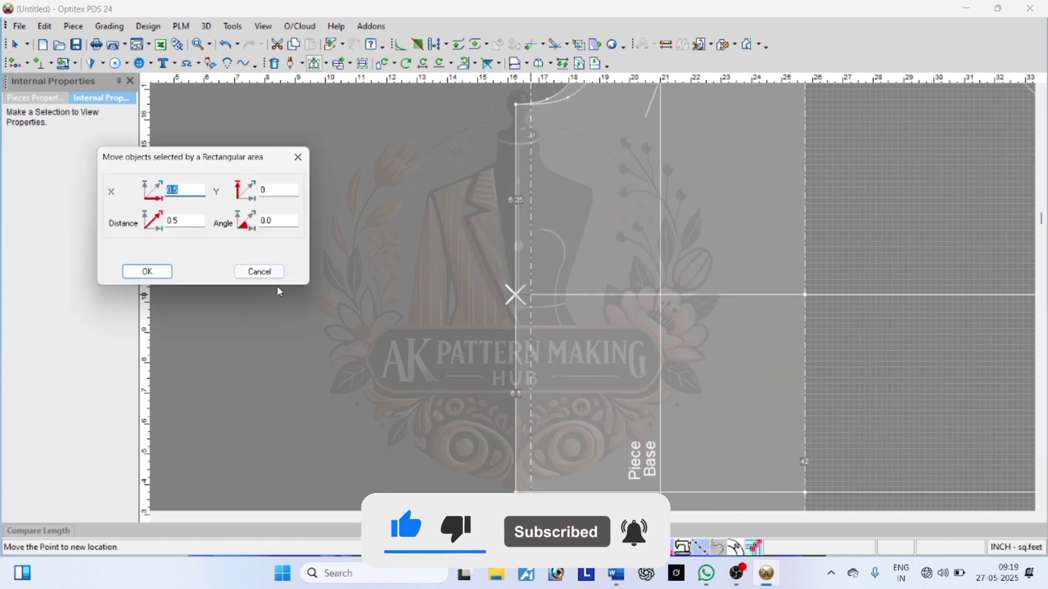
pyautogui.press('Return')
pyautogui.scroll(-2, 551, 301)
pyautogui.press('Escape')
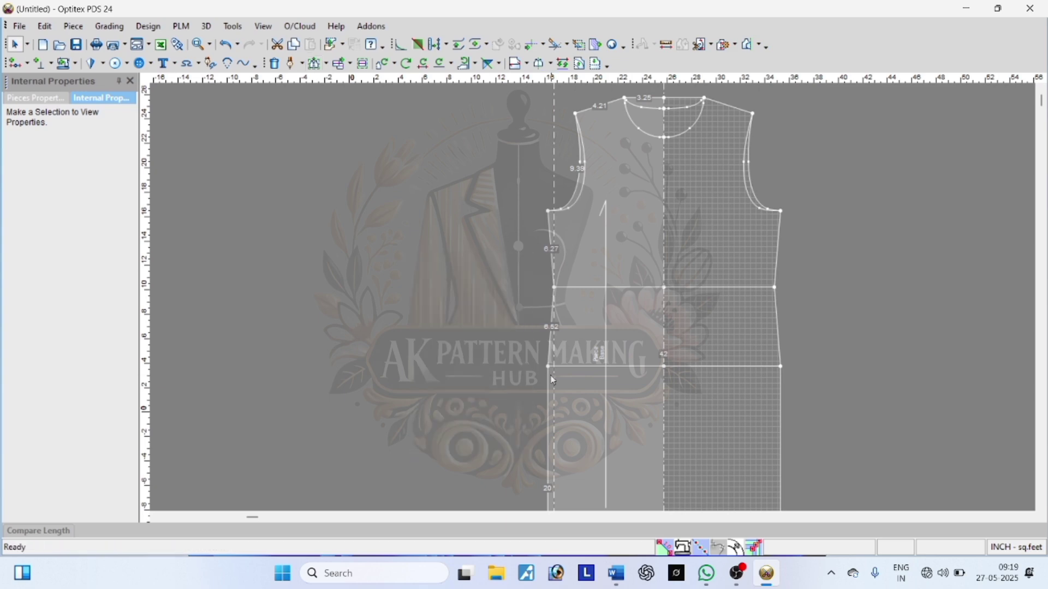
# Move the lower internal line's outer end point 0.5 inch outward, with X at -.5 and Y at 0
pyautogui.scroll(1, 595, 304)
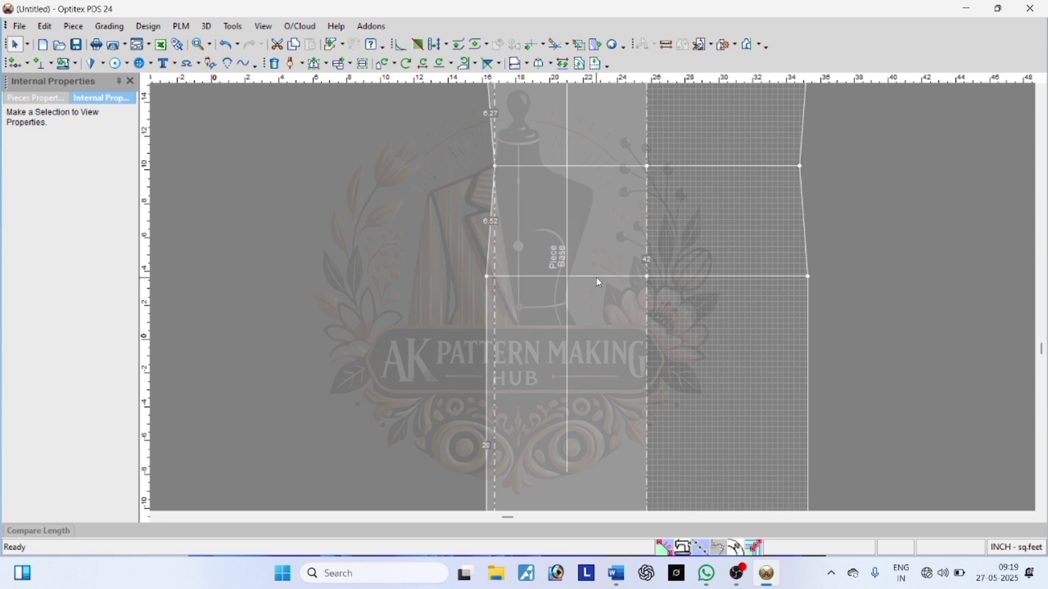
pyautogui.scroll(1, 598, 283)
pyautogui.press('m')
pyautogui.moveTo(446, 277); pyautogui.dragTo(482, 320)
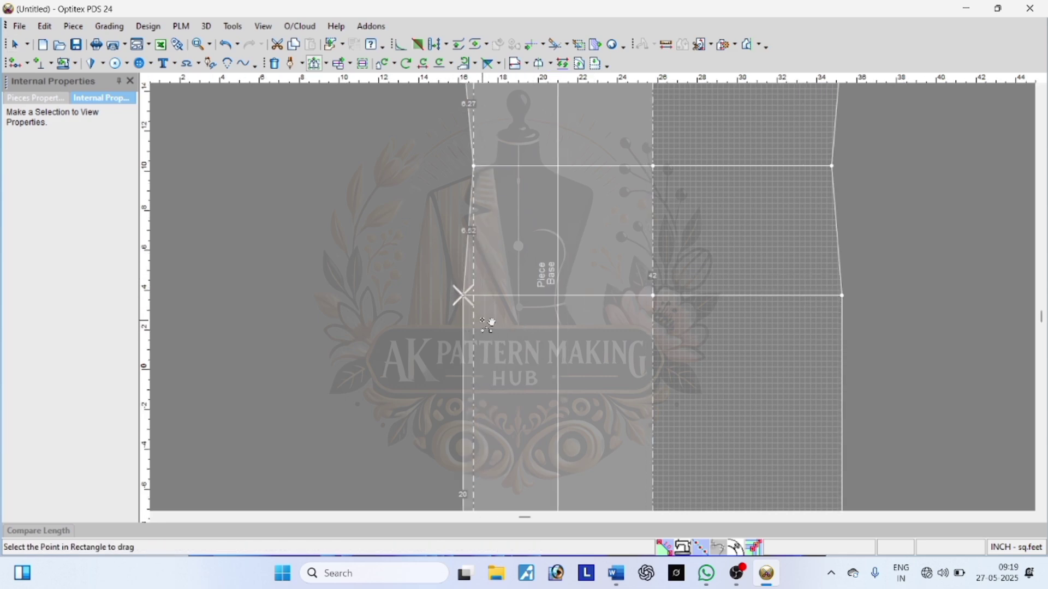
pyautogui.click(464, 296)
pyautogui.click(457, 297)
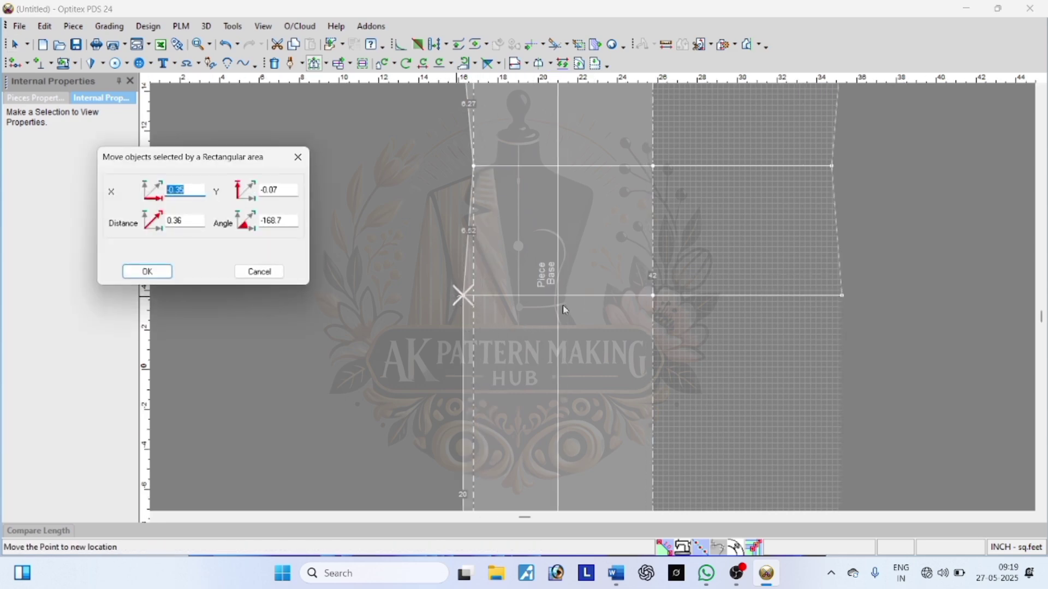
pyautogui.press('Tab')
pyautogui.write('0')
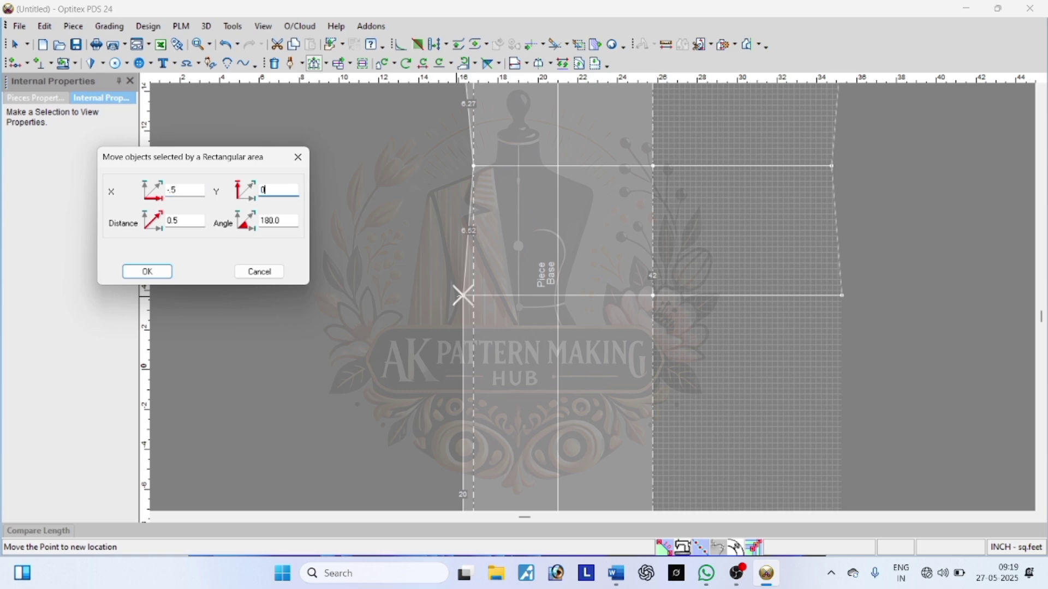
pyautogui.press('Return')
# Move the hem's outer corner 0.5 inch horizontally outward and remove the vertical guide line
pyautogui.scroll(-4, 599, 302)
pyautogui.moveTo(519, 426); pyautogui.dragTo(528, 440)
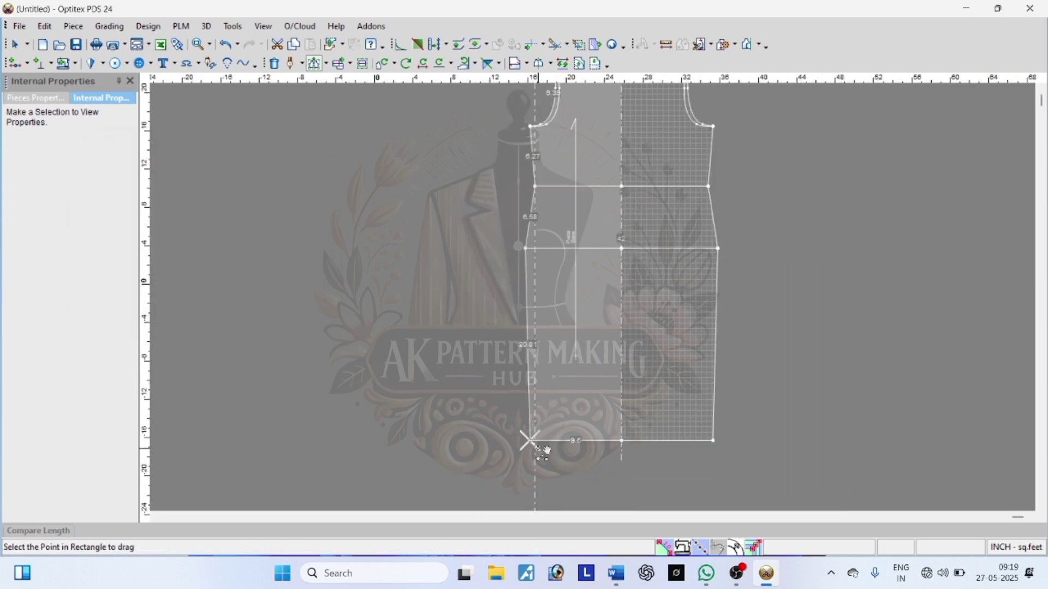
pyautogui.click(531, 441)
pyautogui.click(520, 443)
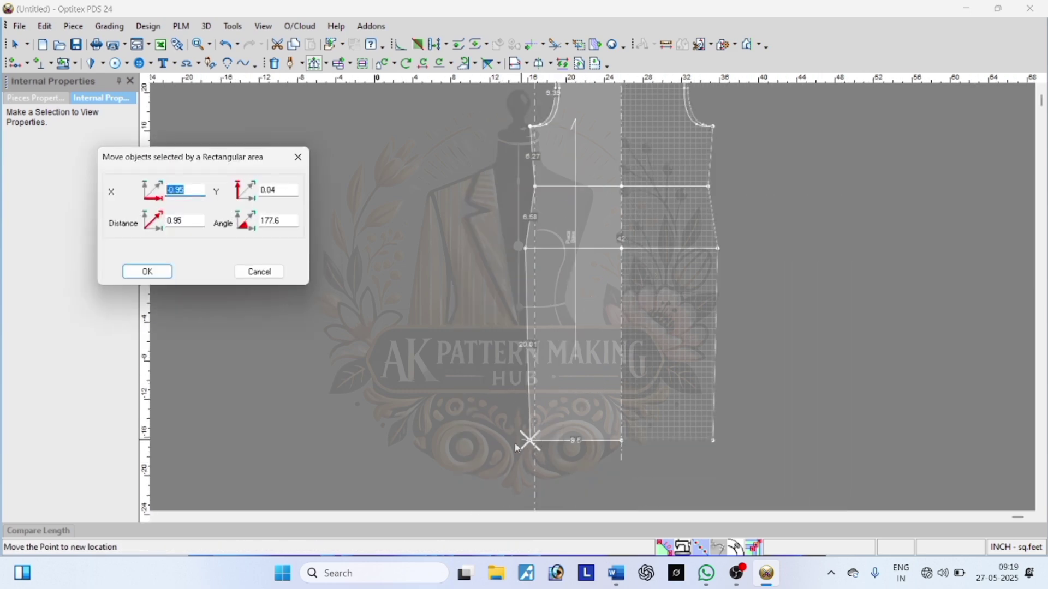
pyautogui.press('Return')
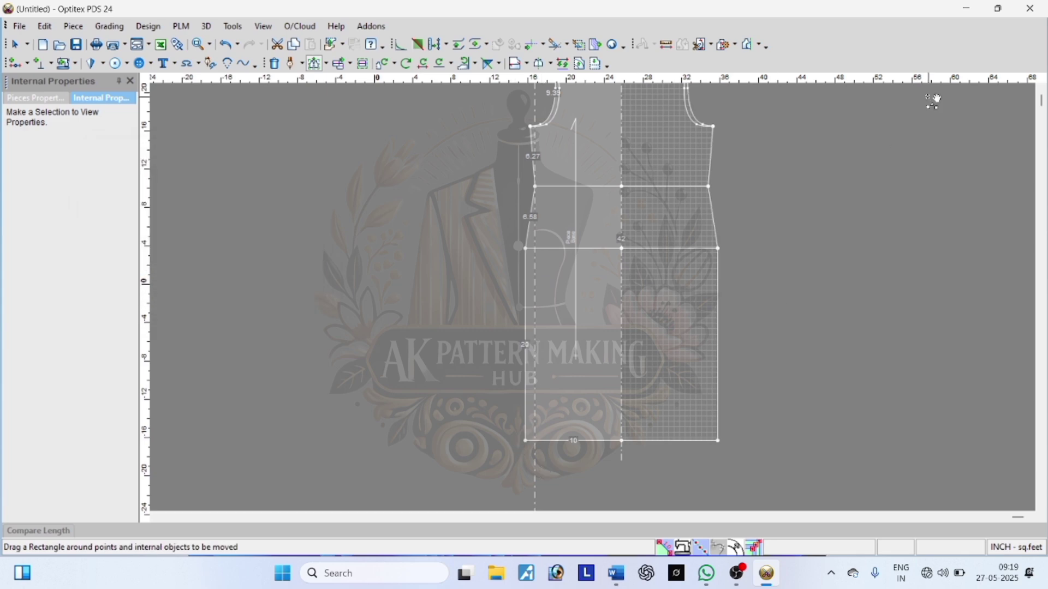
pyautogui.scroll(-3, 617, 306)
pyautogui.rightClick(676, 307)
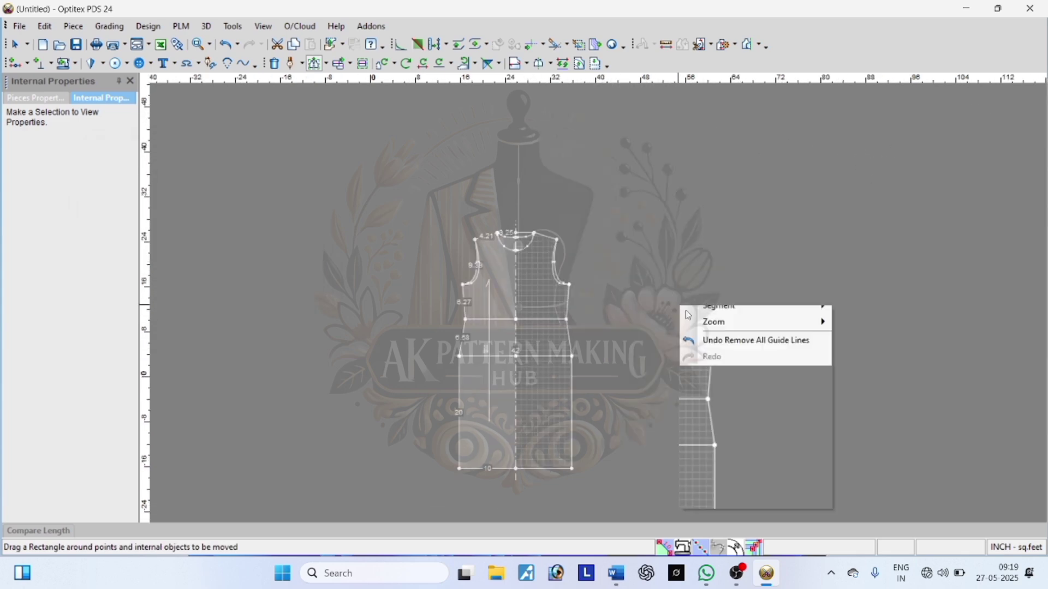
pyautogui.press('Escape')
pyautogui.scroll(4, 594, 302)
pyautogui.scroll(-2, 594, 302)
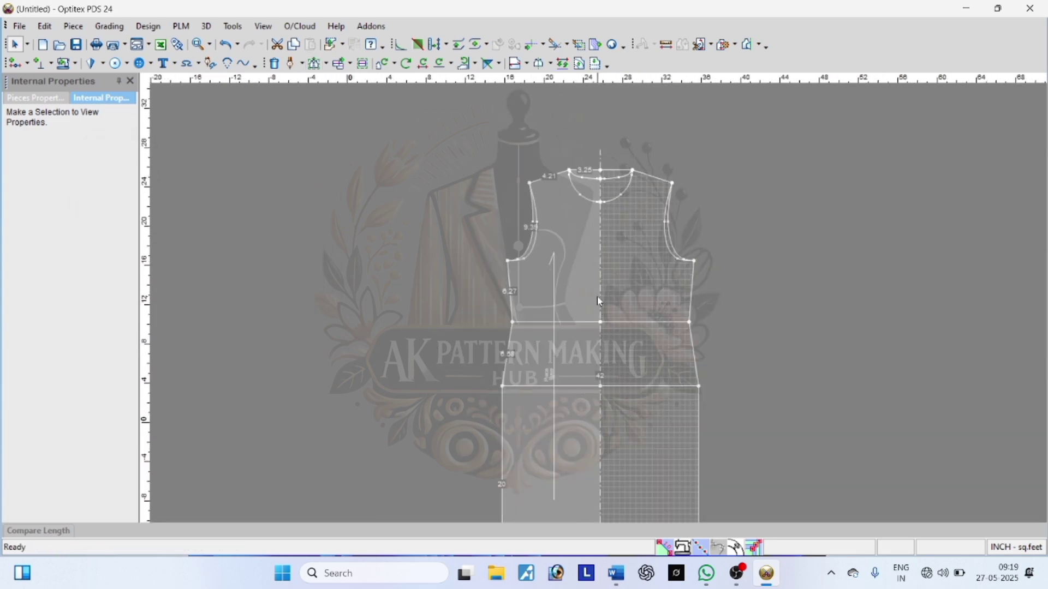
# Start a new piece with Trace Segments, tracing the hem, the center fold and the deeper neckline curve
pyautogui.click(737, 44)
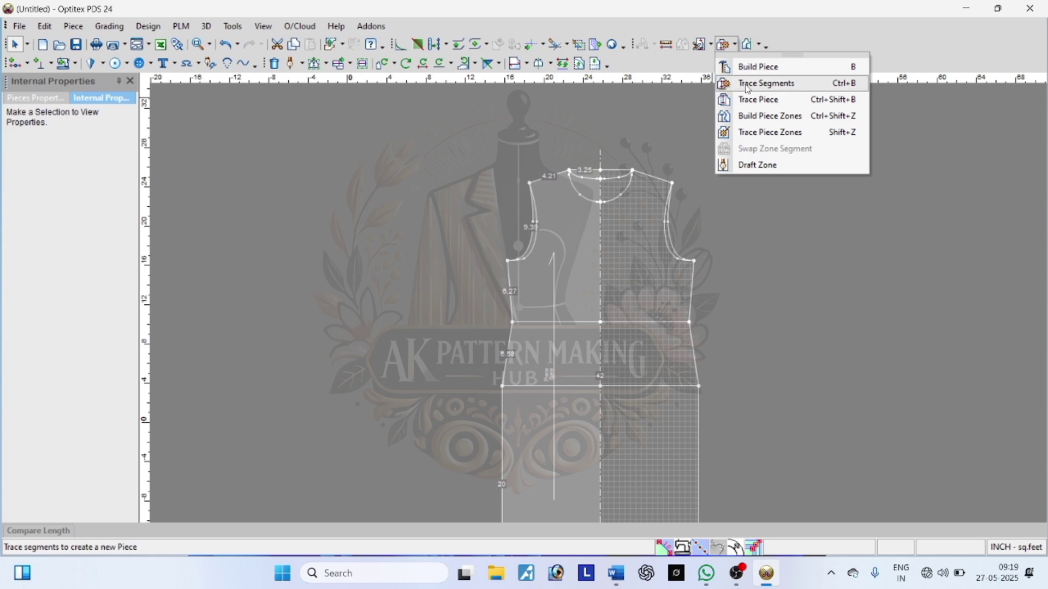
pyautogui.click(747, 83)
pyautogui.scroll(-3, 580, 496)
pyautogui.click(595, 358)
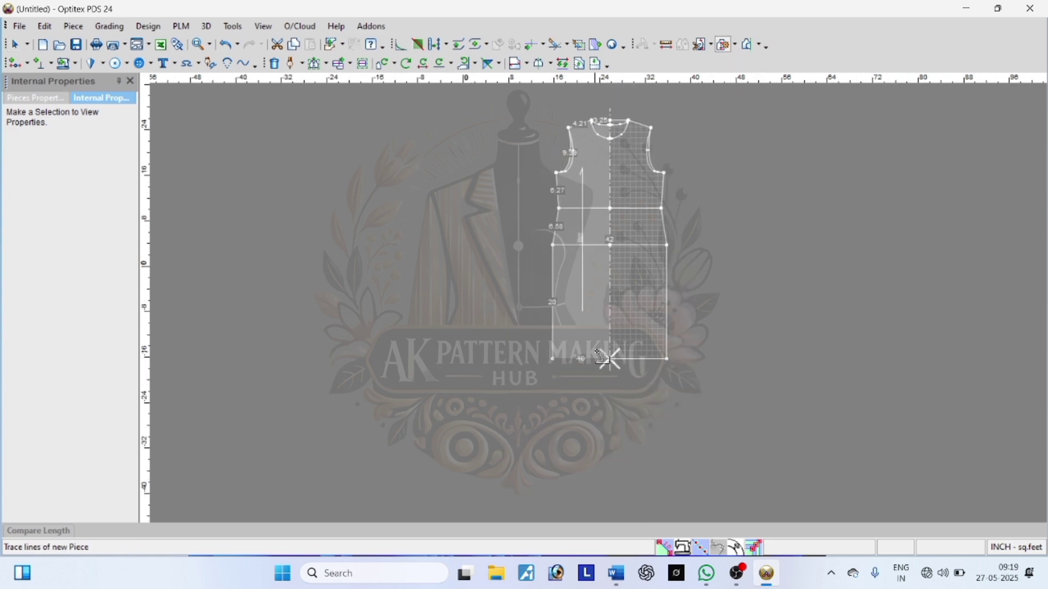
pyautogui.click(610, 325)
pyautogui.scroll(3, 606, 145)
pyautogui.scroll(1, 598, 303)
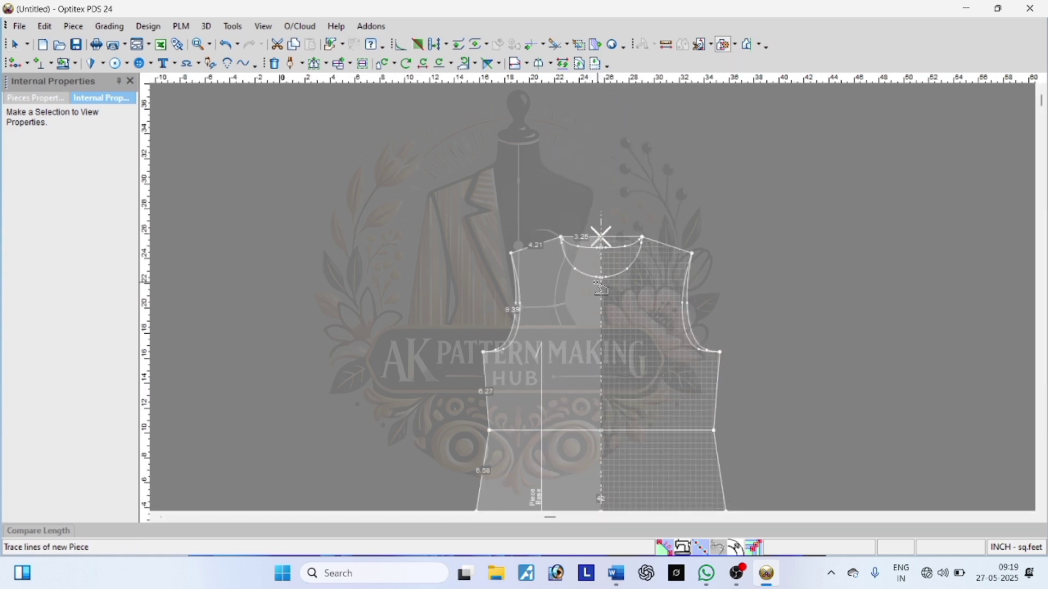
pyautogui.click(590, 278)
# Trace the shoulder, inner armhole curve, side edges and internal lines, and place the new piece below the base pattern
pyautogui.click(511, 252)
pyautogui.click(484, 352)
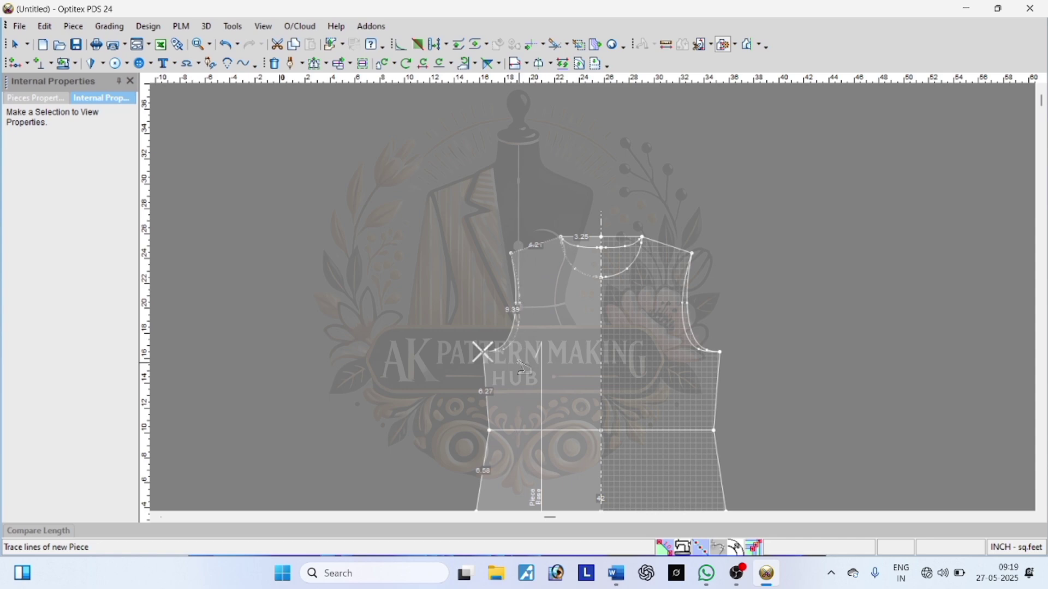
pyautogui.click(489, 431)
pyautogui.scroll(-2, 569, 359)
pyautogui.click(561, 343)
pyautogui.click(559, 464)
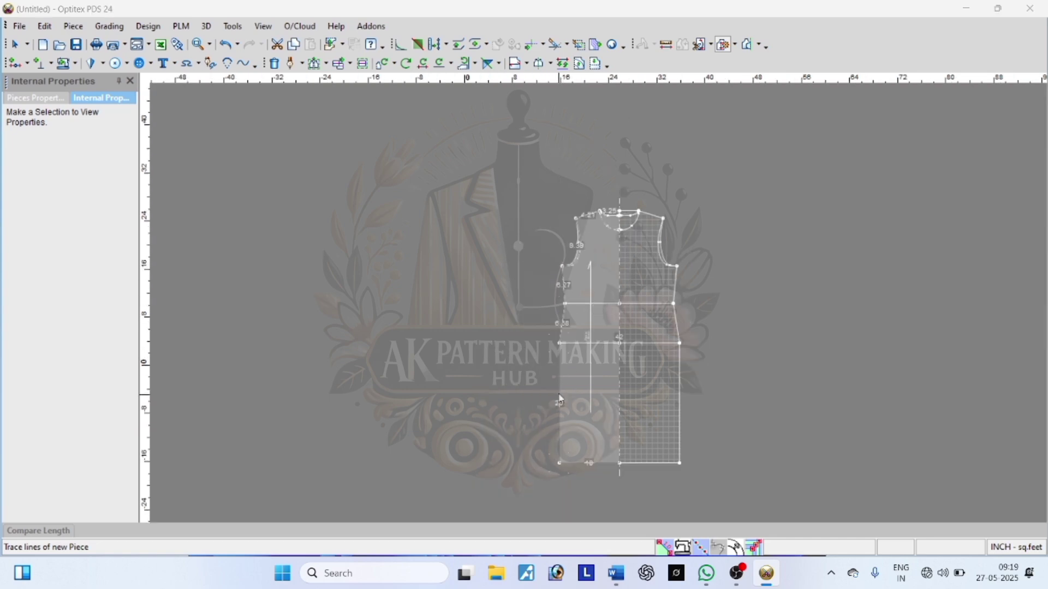
pyautogui.click(472, 311)
pyautogui.scroll(-5, 589, 316)
pyautogui.press('space')
pyautogui.click(570, 404)
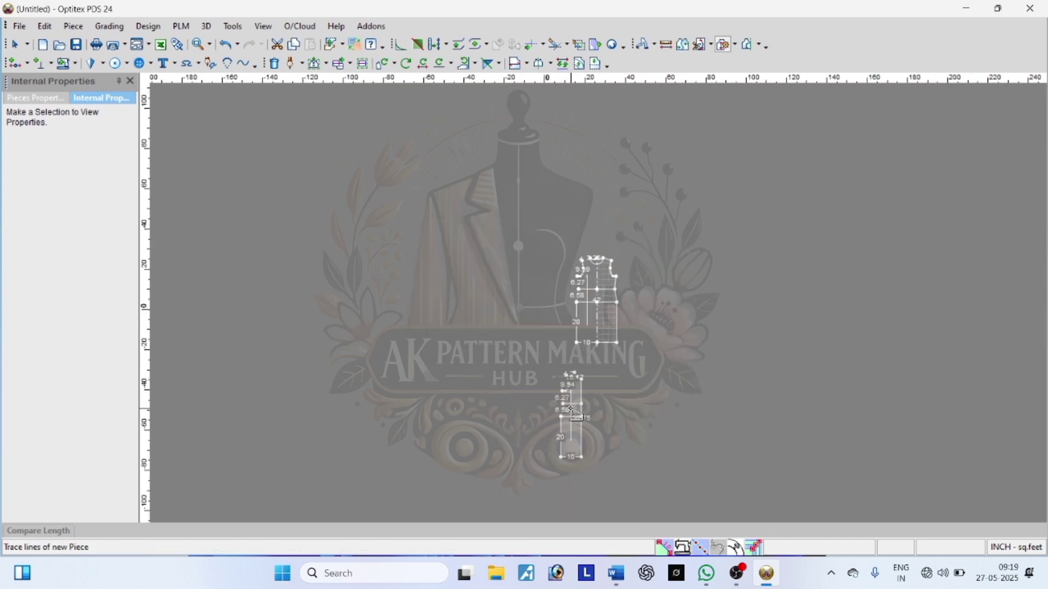
# Mirror the traced piece about its center edge with a half line from the neckline's lowest point to the hem
pyautogui.scroll(6, 577, 410)
pyautogui.press('h')
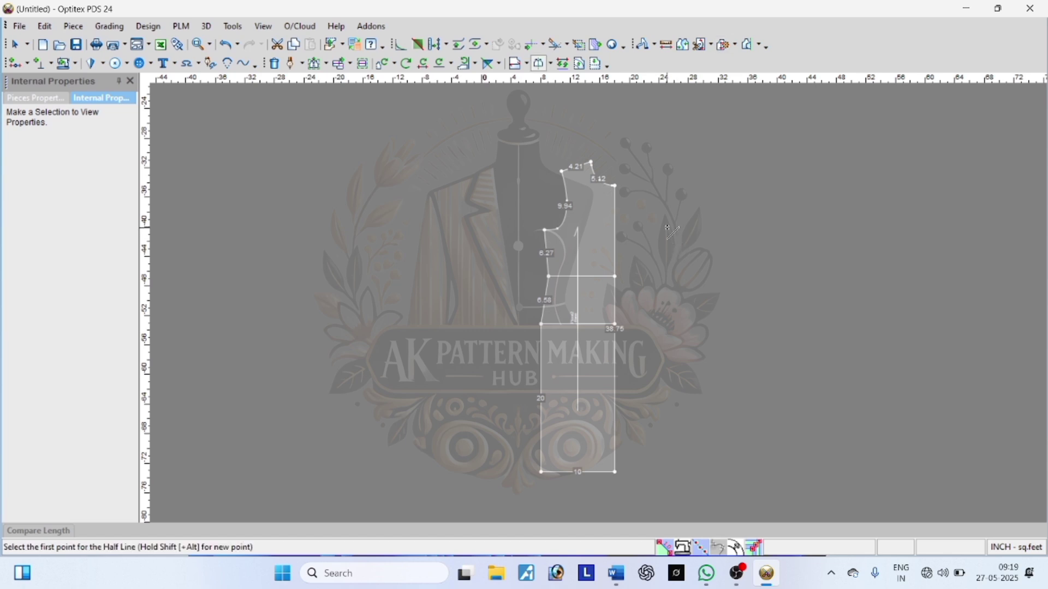
pyautogui.click(617, 187)
pyautogui.click(615, 473)
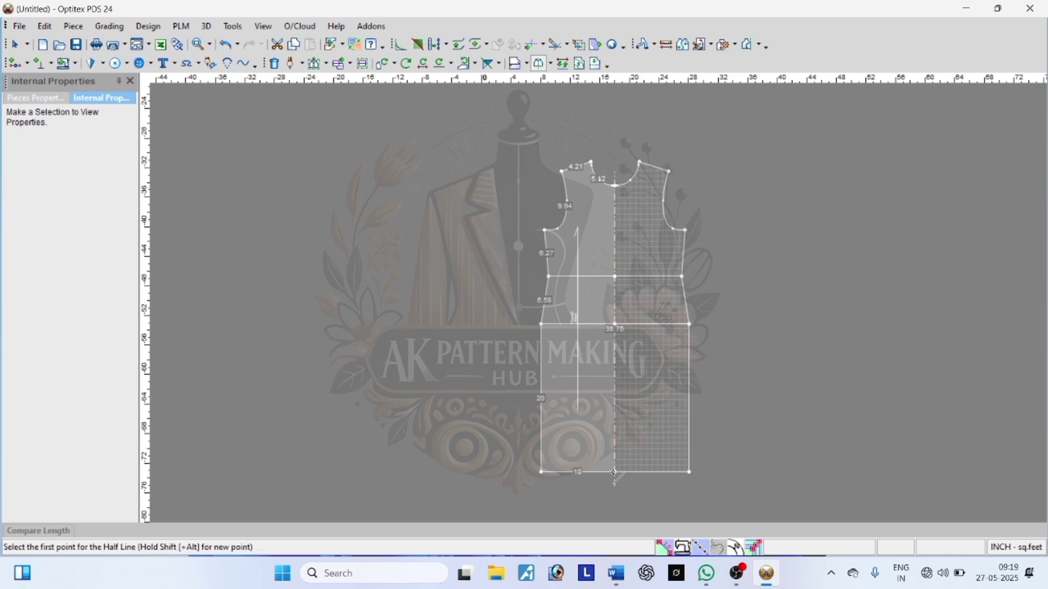
pyautogui.rightClick(810, 253)
pyautogui.click(809, 253)
pyautogui.rightClick(739, 230)
pyautogui.click(749, 239)
# Name the mirrored piece FRONT and set its code to CUT-1
pyautogui.click(590, 252)
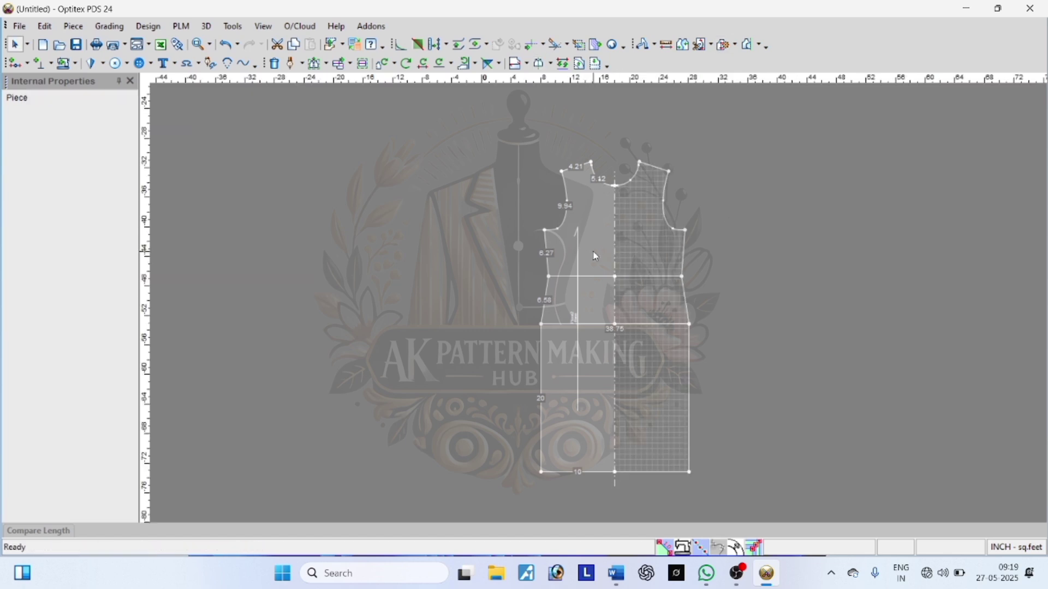
pyautogui.click(108, 167)
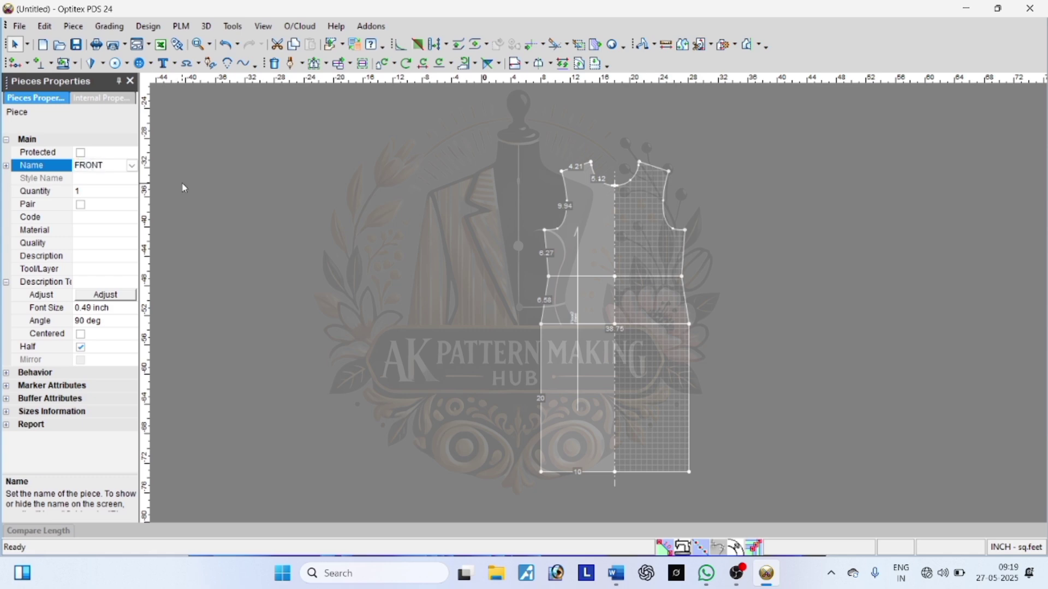
pyautogui.press('Return')
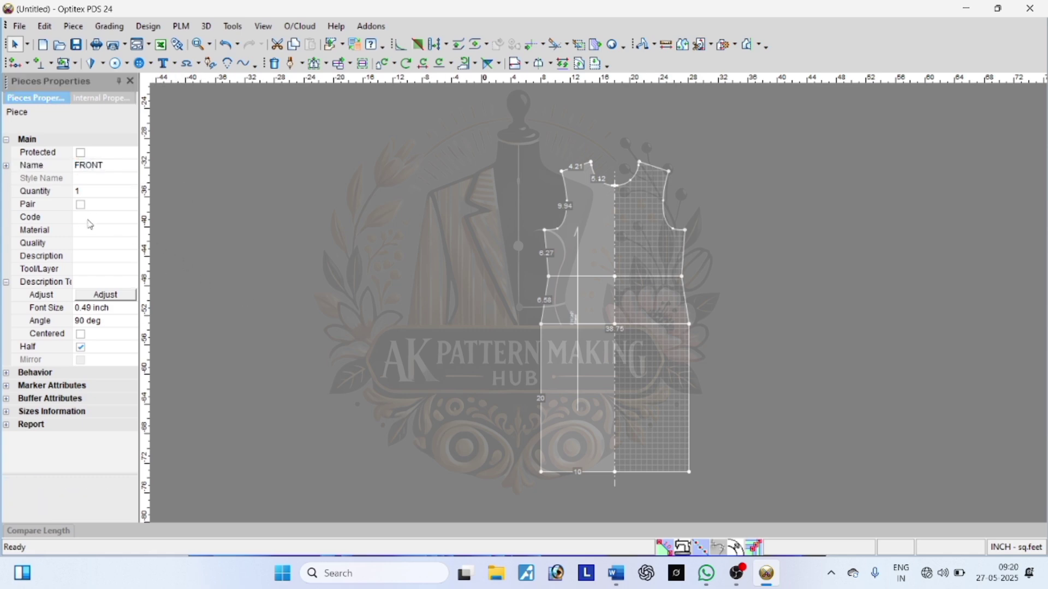
pyautogui.click(93, 223)
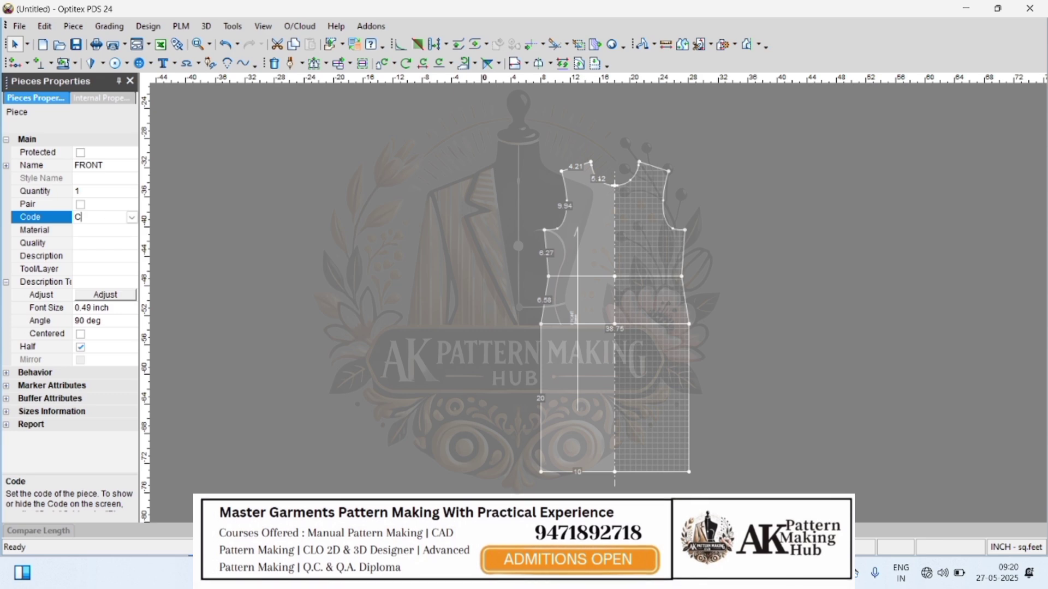
pyautogui.write('CUT-1')
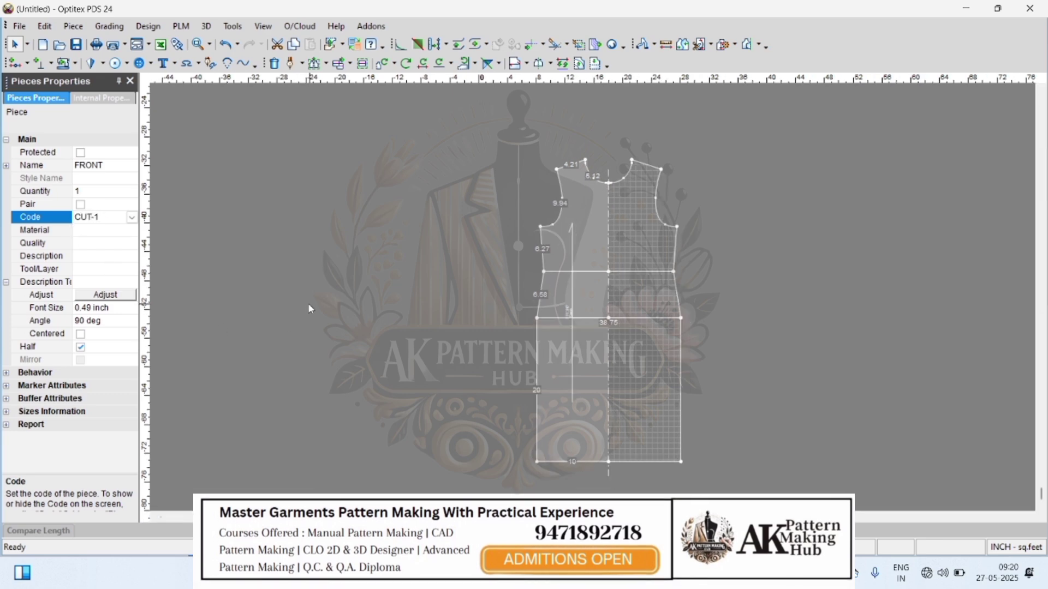
pyautogui.press('Return')
# Center the FRONT piece's description text and set its font size to 1 inch
pyautogui.scroll(5, 574, 352)
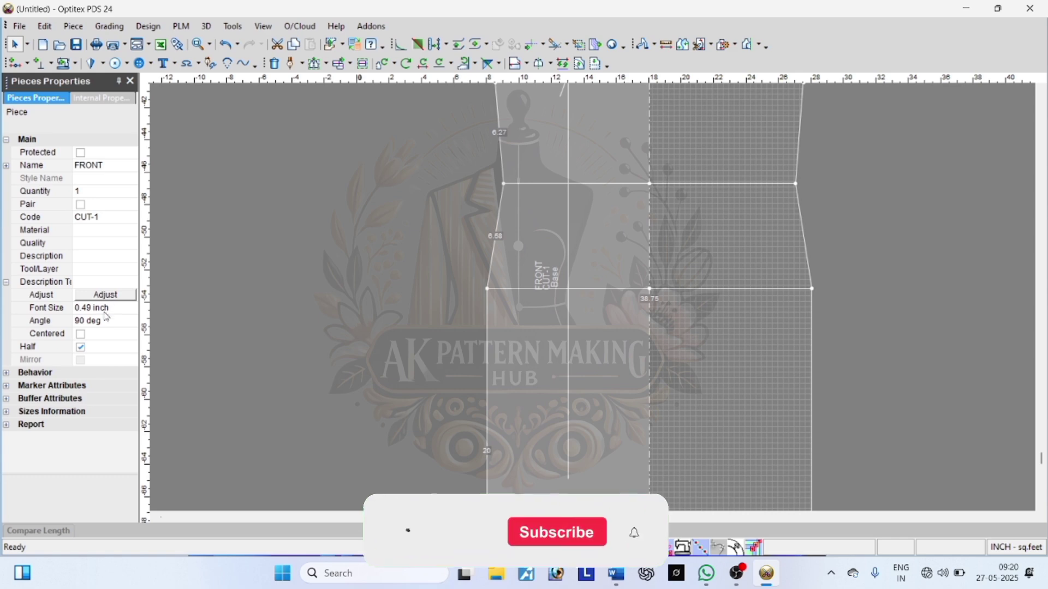
pyautogui.click(104, 321)
pyautogui.click(80, 334)
pyautogui.click(102, 307)
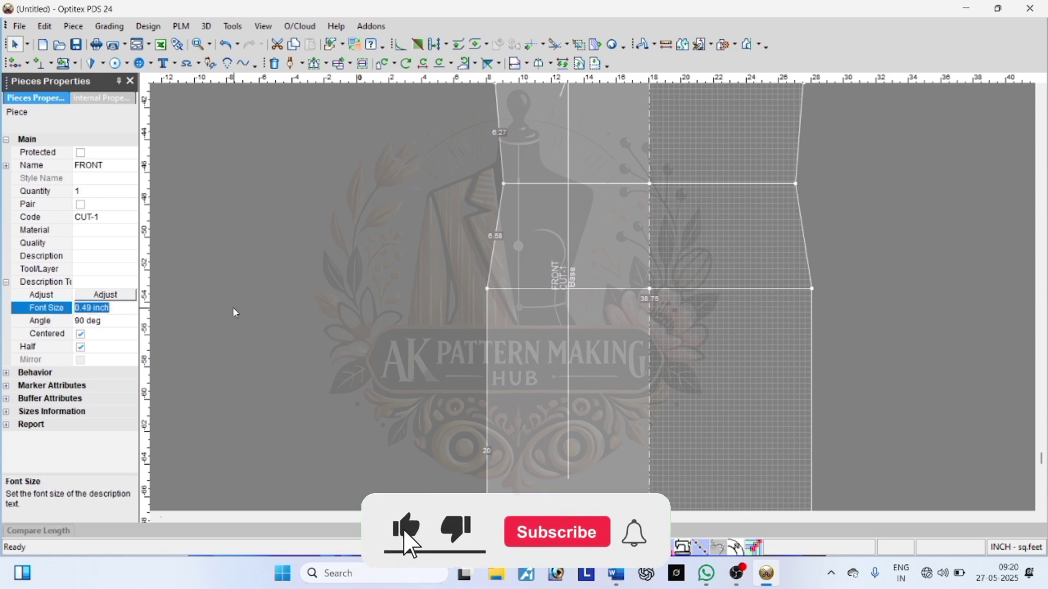
pyautogui.write('1')
pyautogui.press('Return')
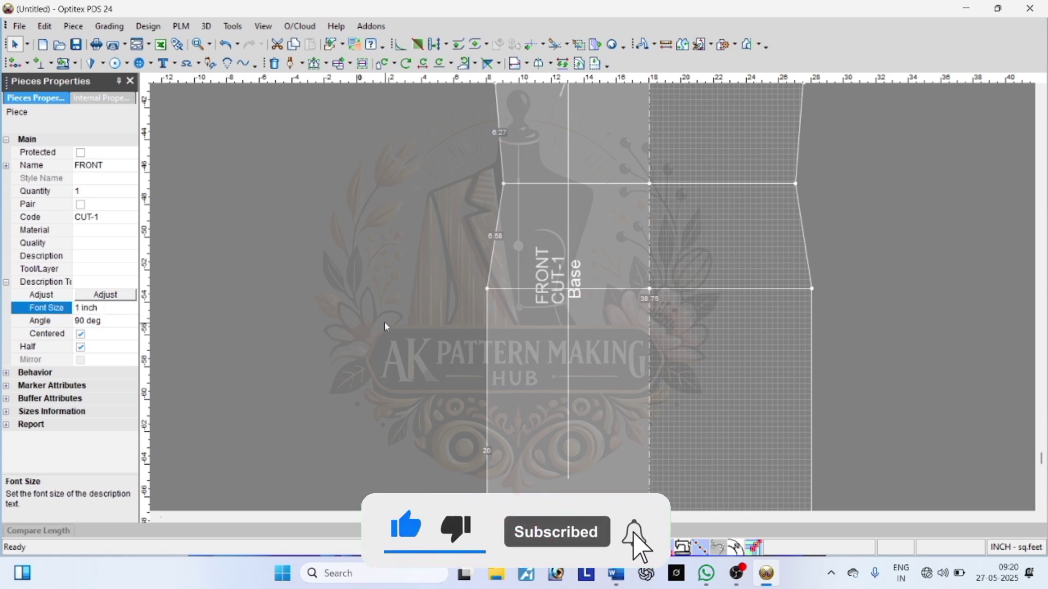
# Start tracing a second piece from the base pattern, following the hem and the center fold up to the neck
pyautogui.scroll(-5, 573, 303)
pyautogui.click(676, 300)
pyautogui.scroll(2, 638, 310)
pyautogui.scroll(1, 562, 308)
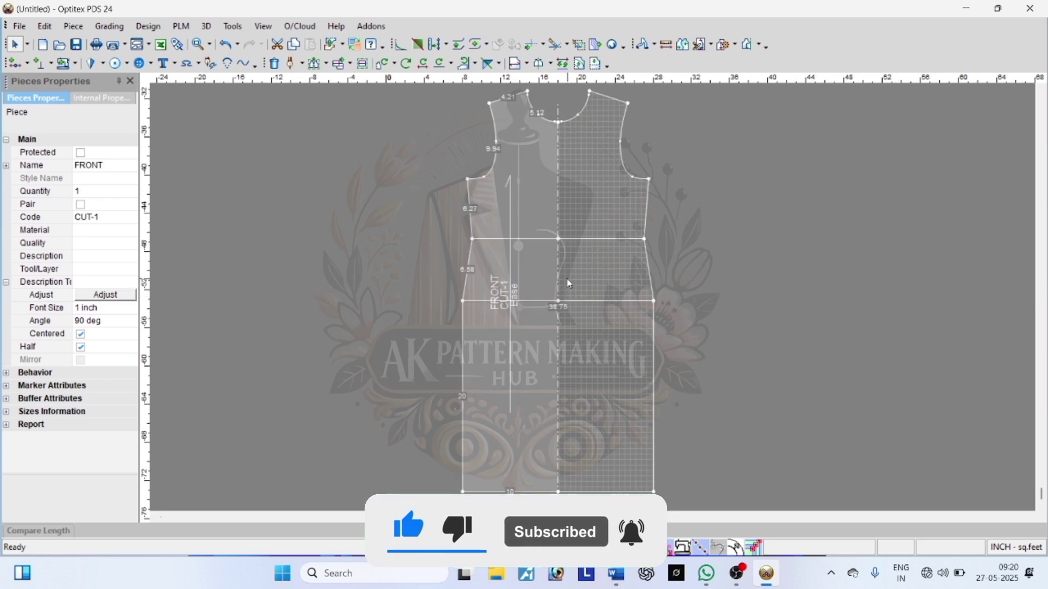
pyautogui.scroll(-4, 583, 300)
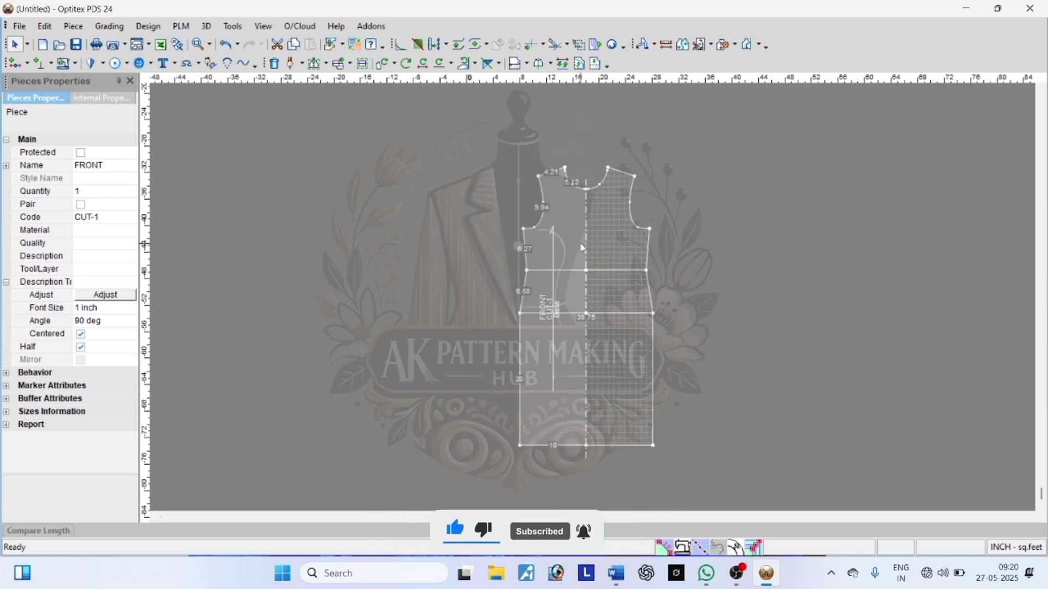
pyautogui.click(739, 45)
pyautogui.click(758, 98)
pyautogui.scroll(3, 578, 417)
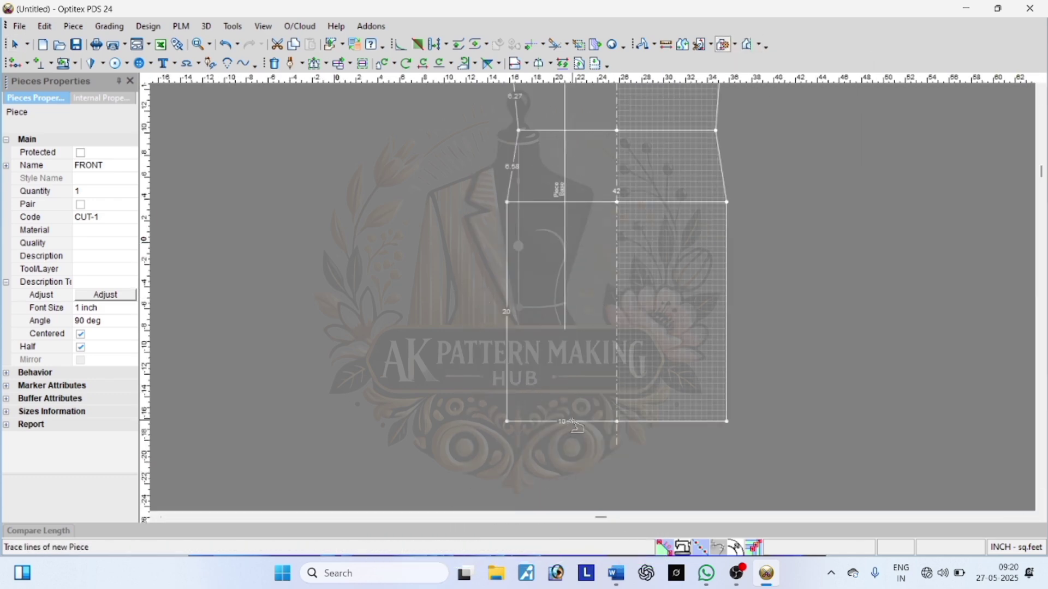
pyautogui.click(582, 422)
pyautogui.scroll(-2, 617, 385)
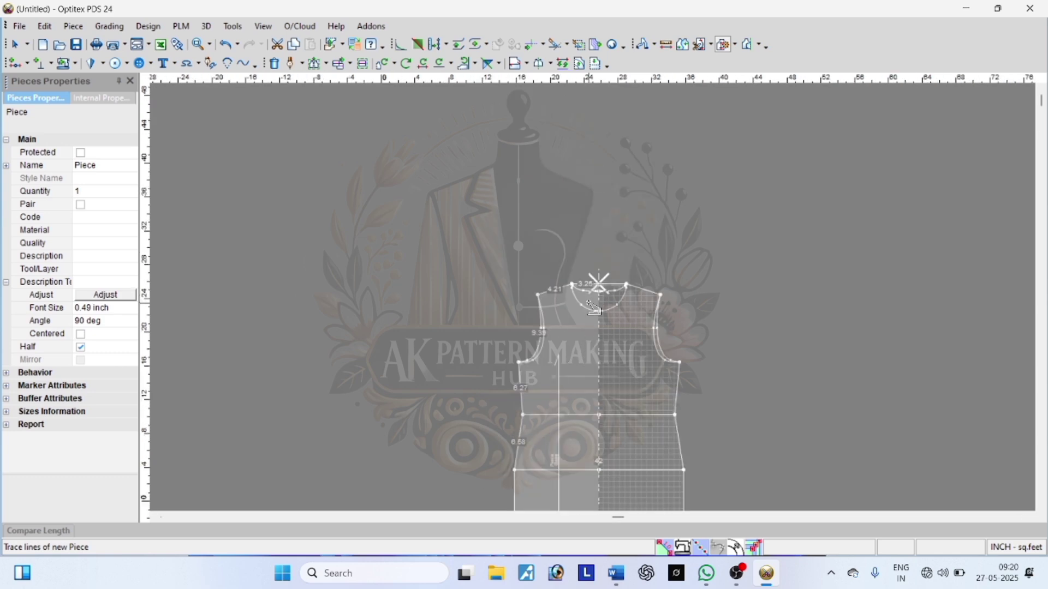
# Continue tracing the second piece along the higher back neckline, the shoulder and the back armhole curve
pyautogui.scroll(3, 579, 322)
pyautogui.click(602, 254)
pyautogui.click(541, 250)
pyautogui.scroll(5, 510, 323)
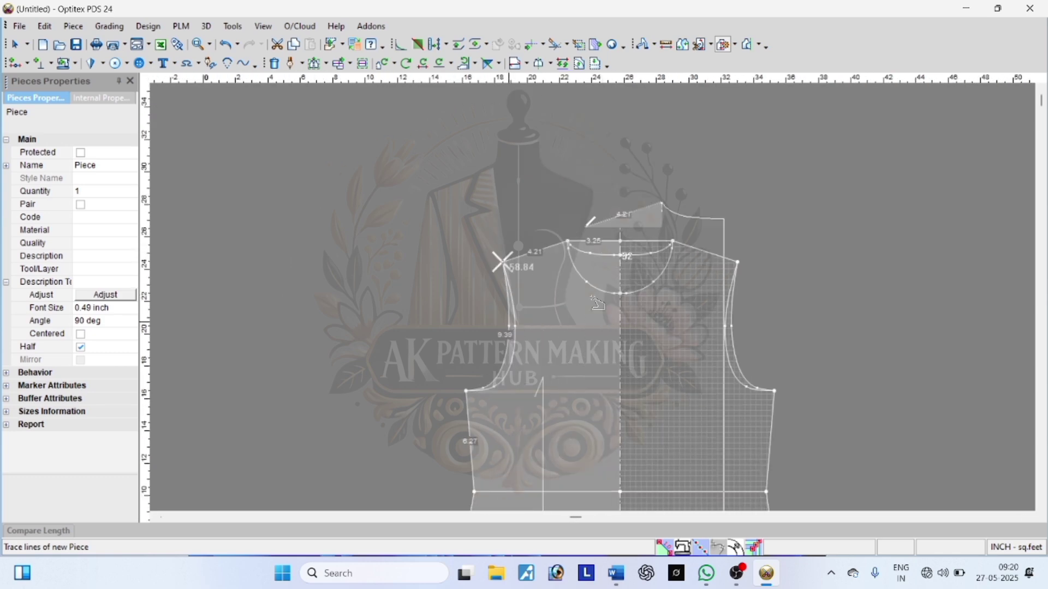
pyautogui.click(597, 293)
pyautogui.scroll(-5, 558, 448)
# Trace the shaped side seam segments down to the hem and finish the new piece's contour
pyautogui.click(553, 337)
pyautogui.scroll(-1, 557, 341)
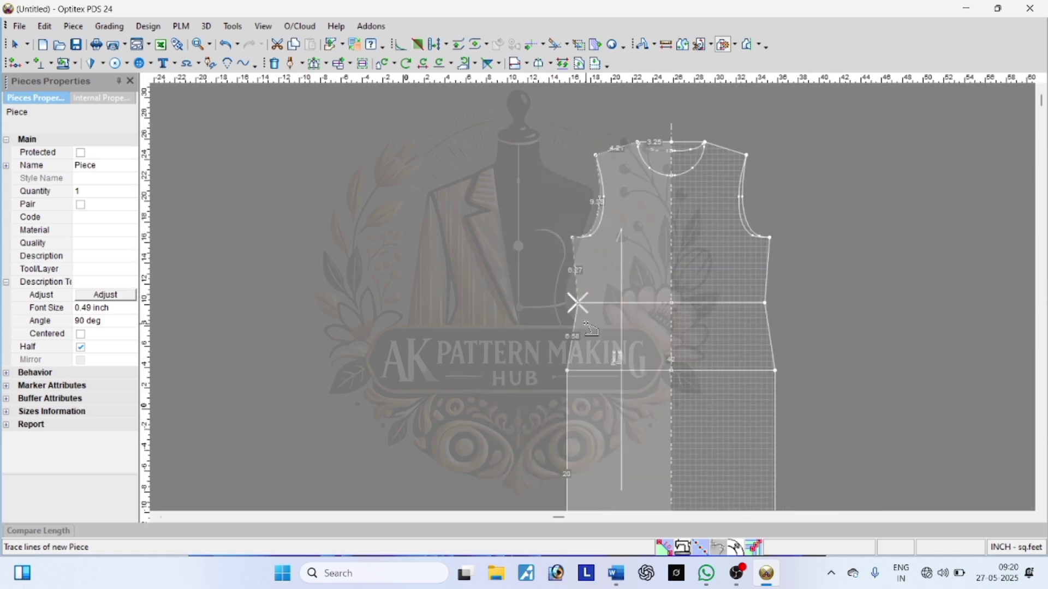
pyautogui.click(571, 347)
pyautogui.scroll(-5, 539, 372)
pyautogui.click(559, 366)
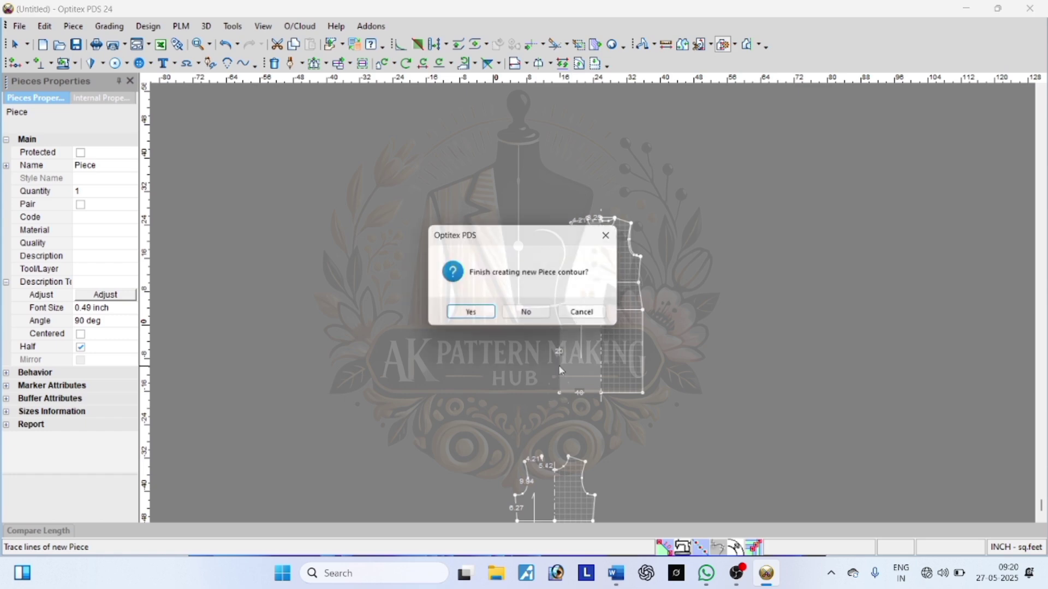
pyautogui.click(484, 317)
pyautogui.rightClick(383, 239)
pyautogui.click(404, 246)
# Move the newly traced piece to the empty area beside the FRONT piece
pyautogui.press('space')
pyautogui.scroll(-4, 576, 345)
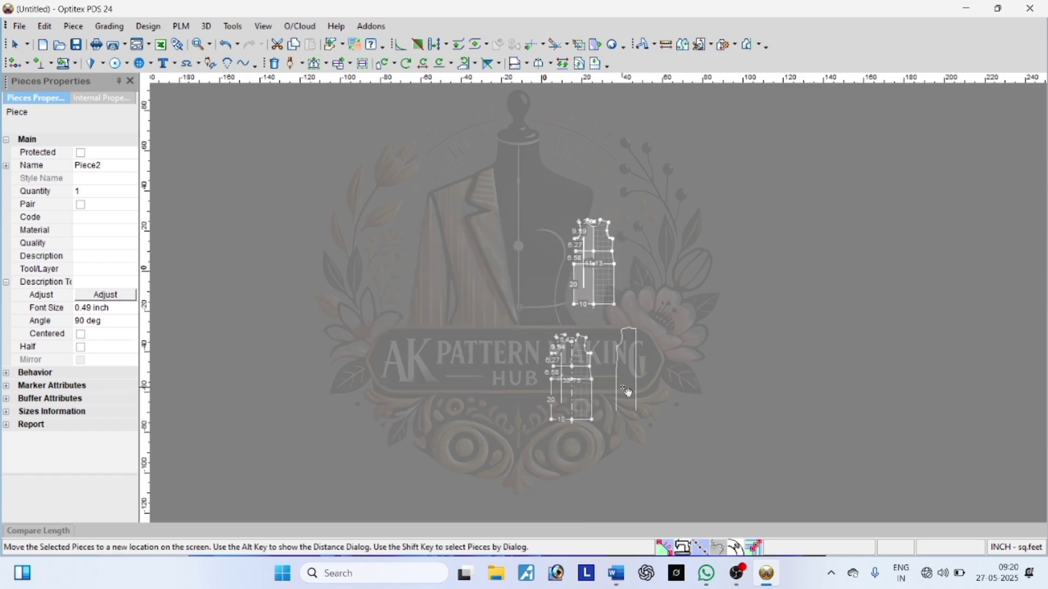
pyautogui.click(627, 392)
# Delete the extra internal armhole curve from the newly traced piece
pyautogui.scroll(4, 628, 391)
pyautogui.press('Delete')
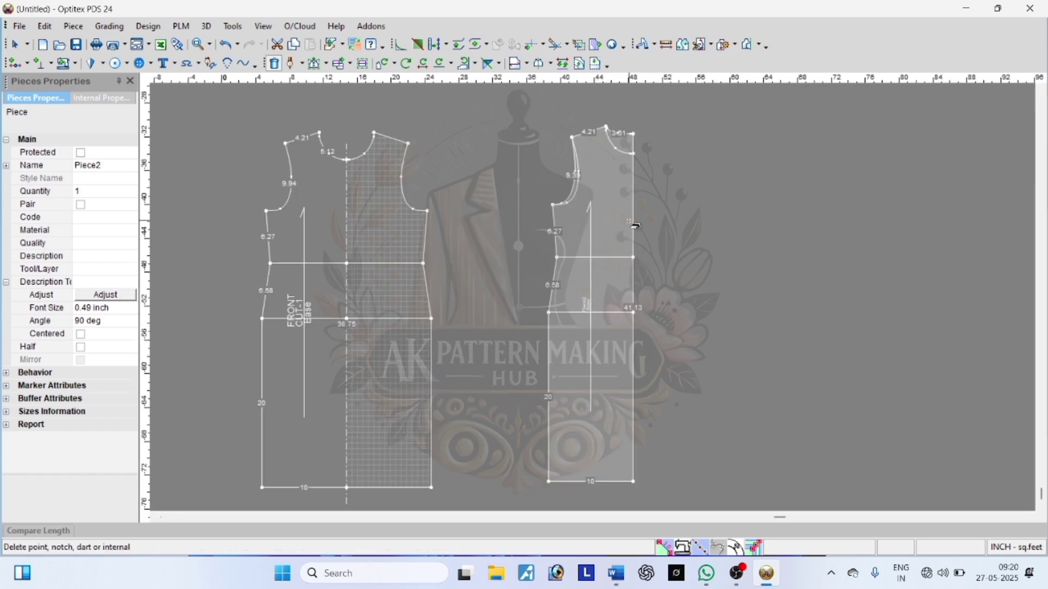
pyautogui.scroll(2, 621, 207)
pyautogui.click(506, 276)
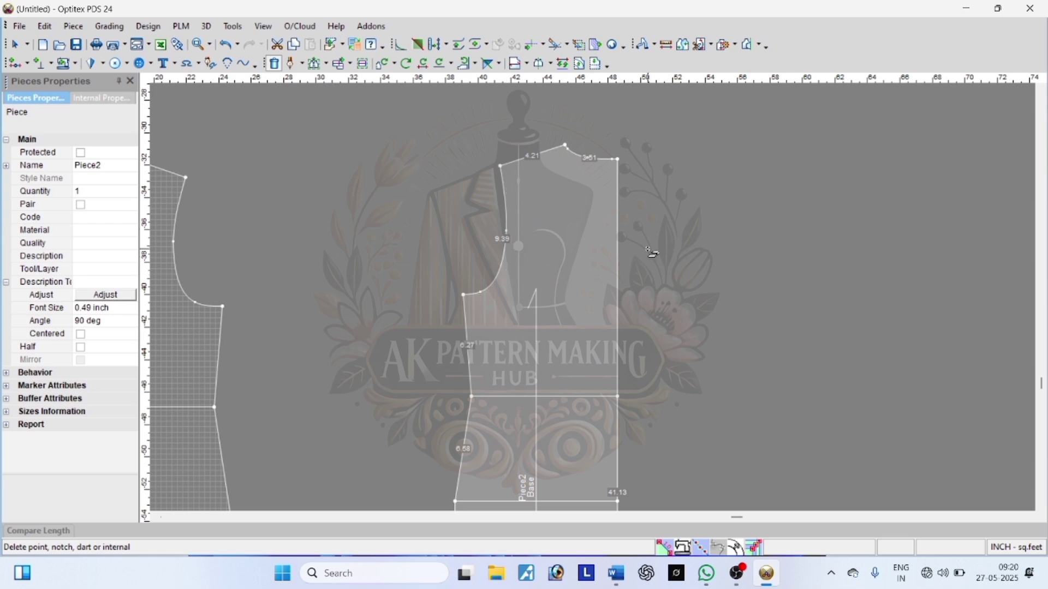
pyautogui.rightClick(672, 229)
pyautogui.click(677, 242)
# Mirror the second piece about its straight center edge with a half line starting at the center neck point
pyautogui.press('h')
pyautogui.click(618, 159)
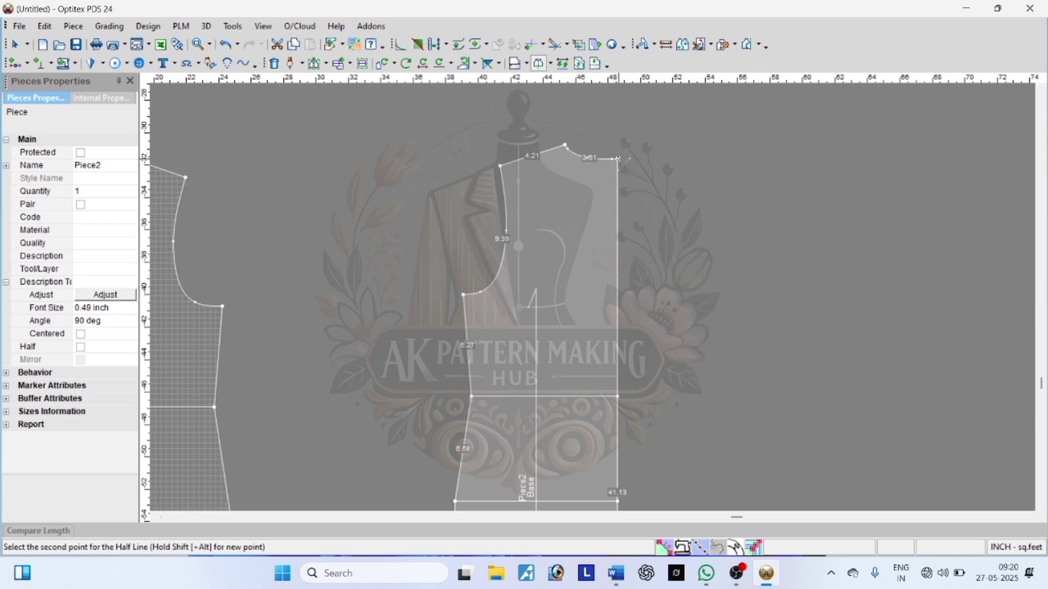
pyautogui.click(618, 501)
pyautogui.scroll(-3, 589, 203)
pyautogui.rightClick(682, 287)
pyautogui.click(688, 297)
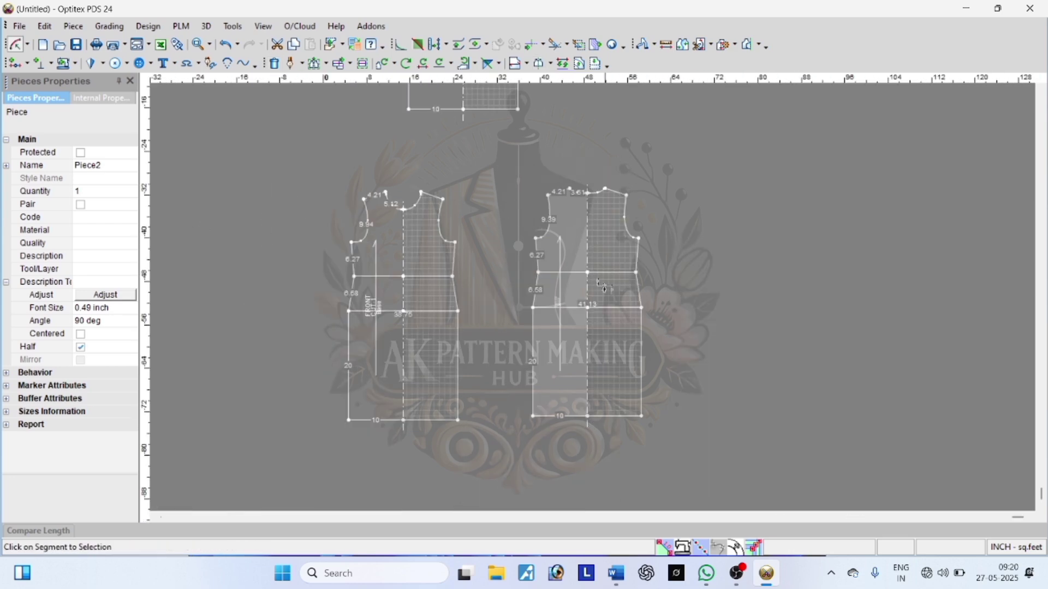
# Name the second mirrored piece BACK and set its code to BACK
pyautogui.scroll(2, 605, 270)
pyautogui.click(105, 165)
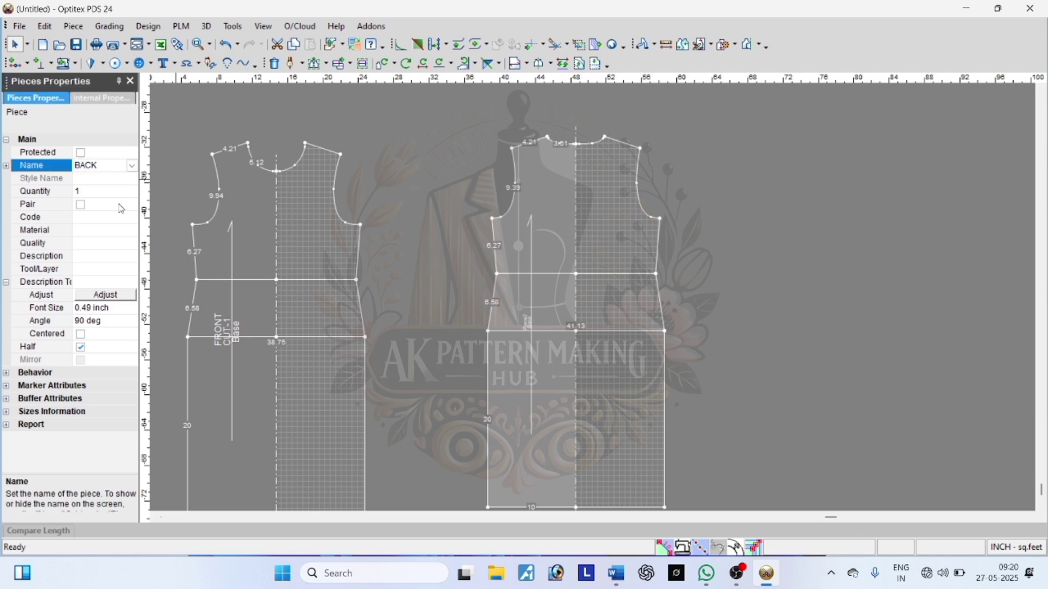
pyautogui.press('Return')
pyautogui.click(101, 218)
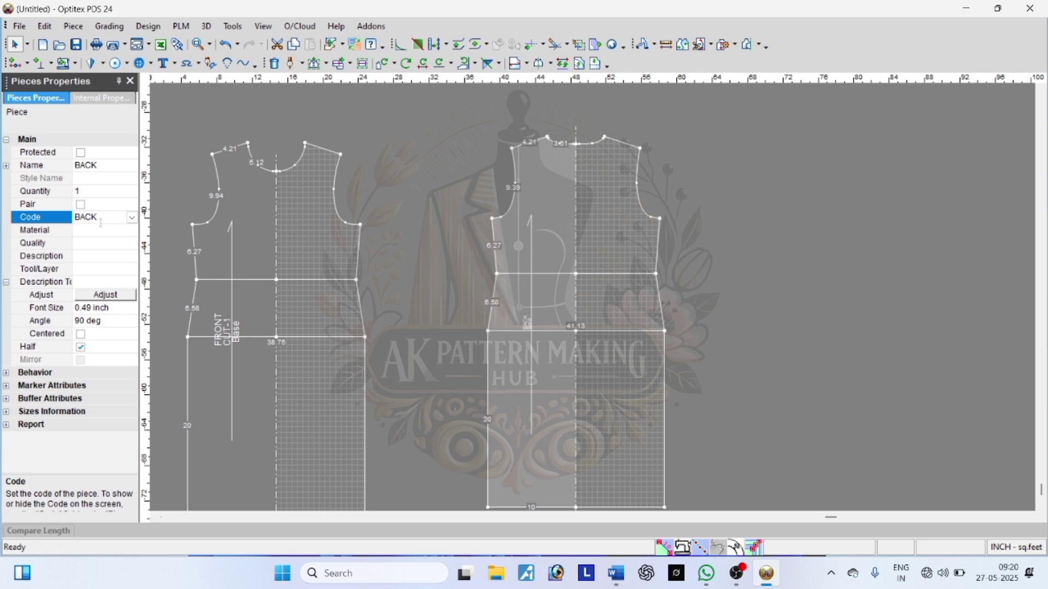
pyautogui.press('Return')
# Set the BACK piece's description text to a 1 inch font size and center it
pyautogui.click(116, 315)
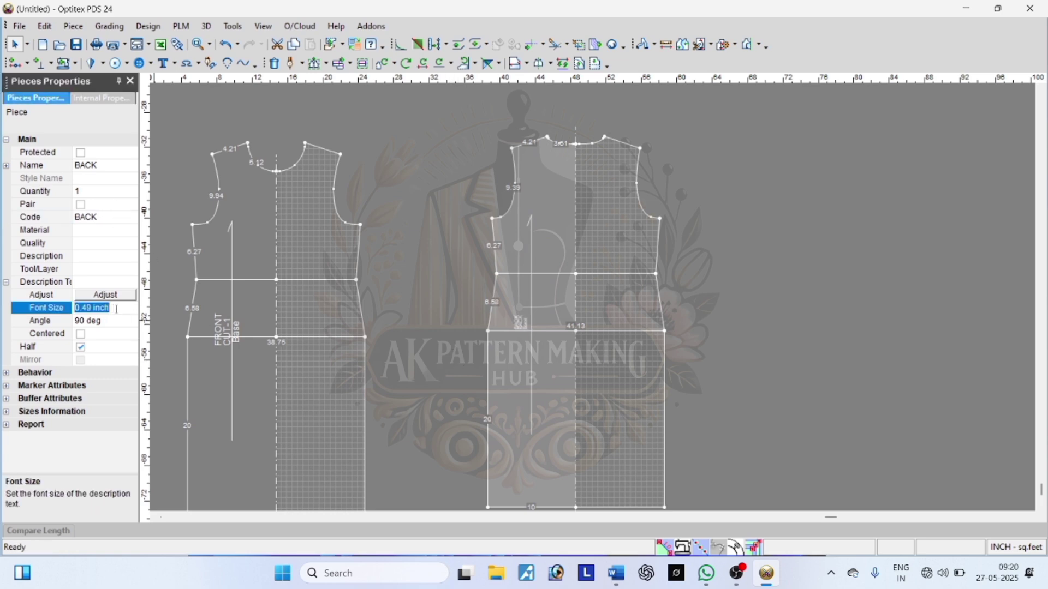
pyautogui.write('1')
pyautogui.press('Return')
pyautogui.click(78, 335)
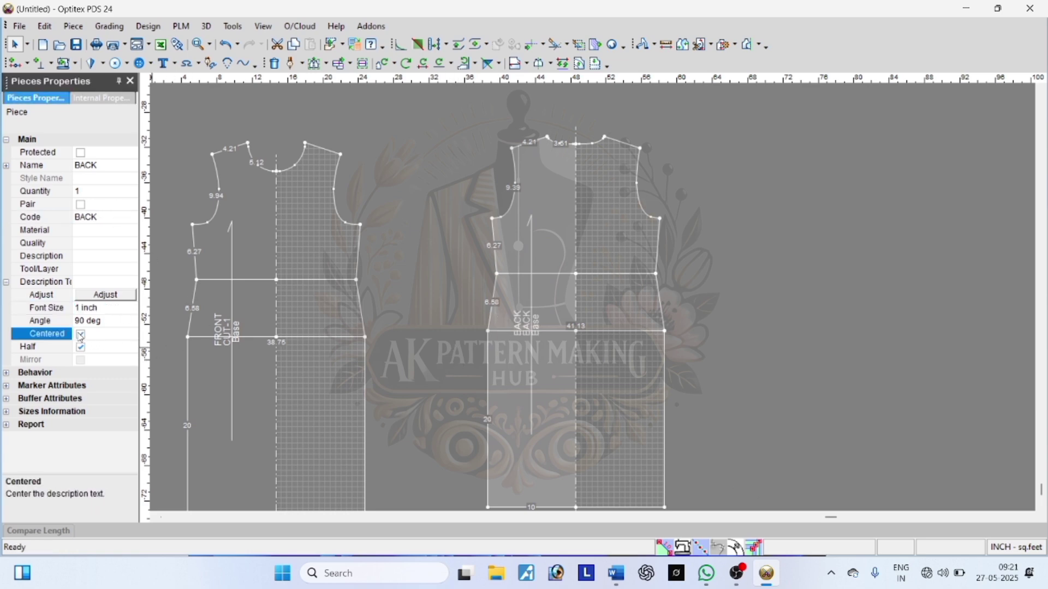
pyautogui.rightClick(775, 249)
pyautogui.click(717, 272)
pyautogui.scroll(2, 502, 347)
pyautogui.scroll(1, 594, 301)
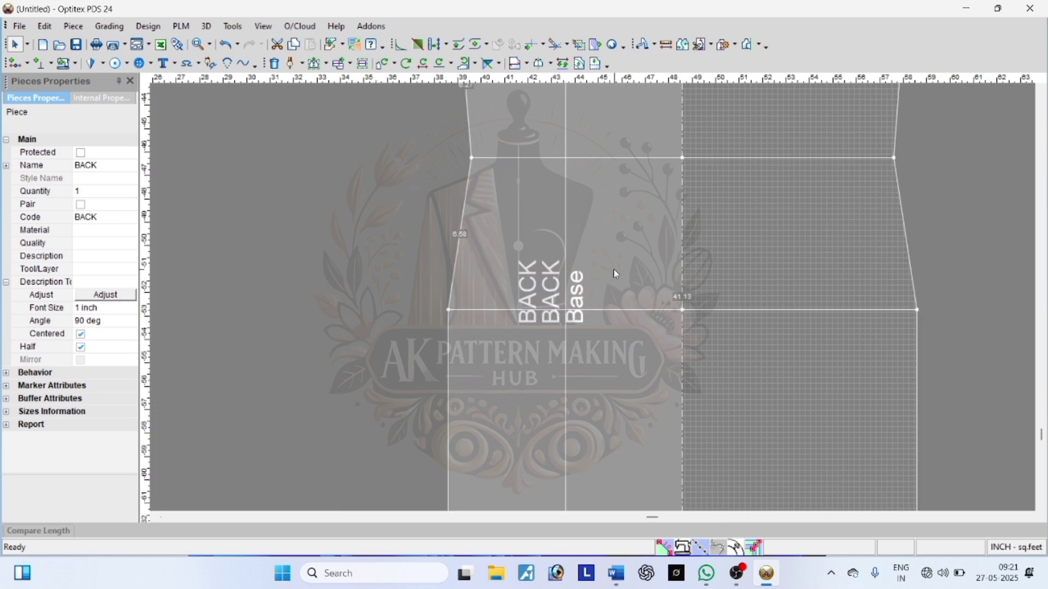
pyautogui.scroll(-7, 593, 300)
# Delete the internal horizontal waist and hip lines from both the BACK and FRONT pieces
pyautogui.rightClick(812, 250)
pyautogui.click(749, 274)
pyautogui.press('Delete')
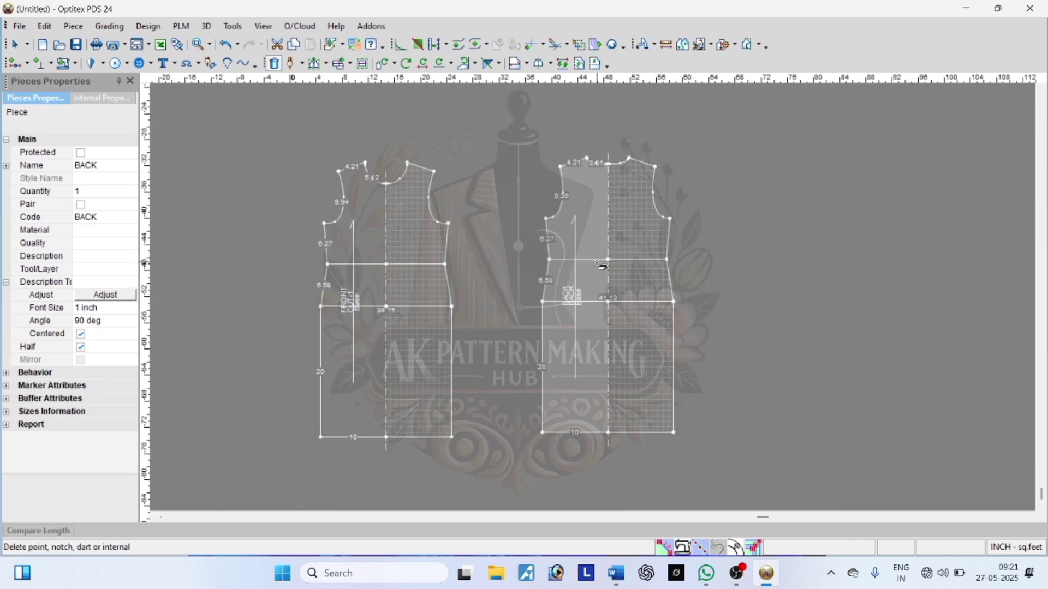
pyautogui.click(379, 307)
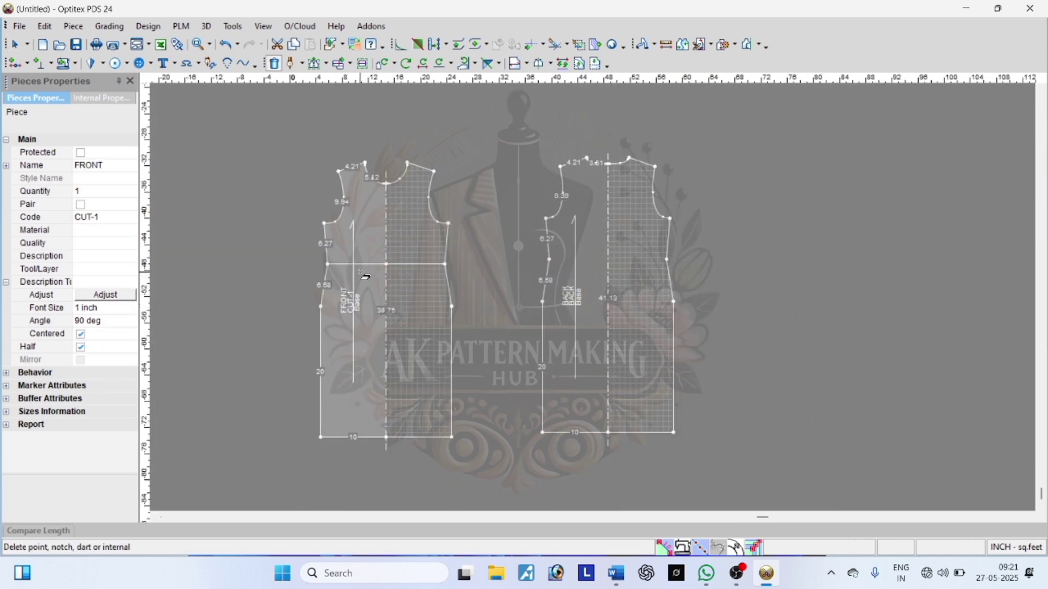
pyautogui.click(367, 264)
pyautogui.rightClick(750, 257)
pyautogui.click(762, 270)
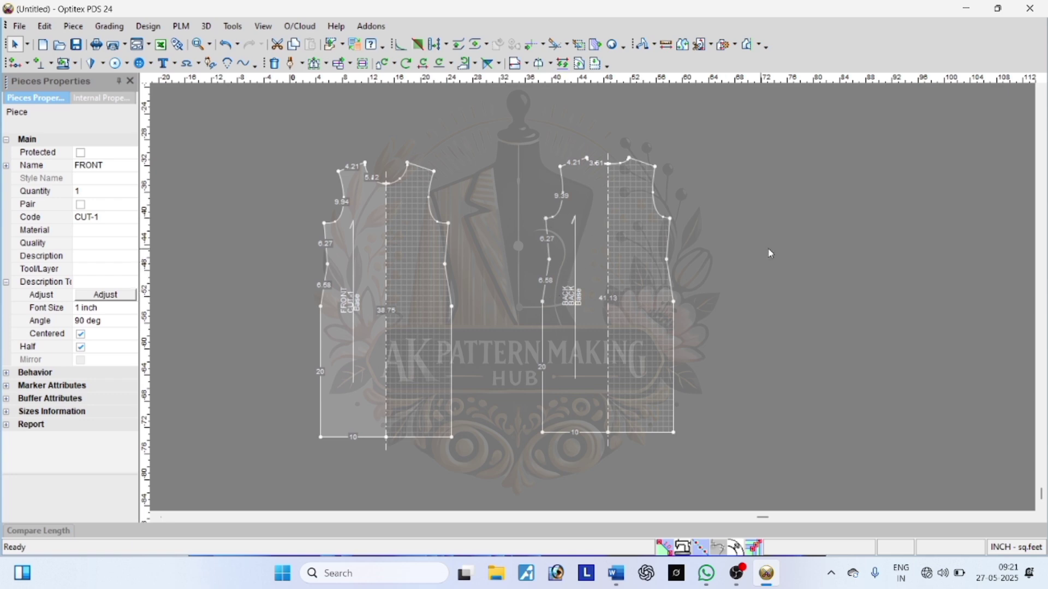
pyautogui.rightClick(769, 225)
pyautogui.click(786, 230)
pyautogui.scroll(2, 616, 308)
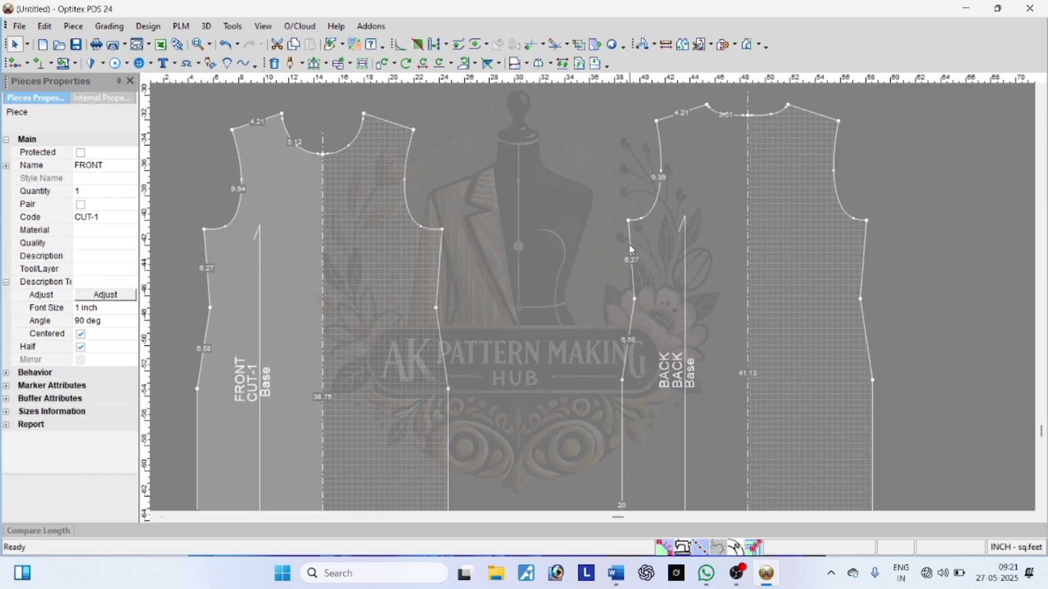
pyautogui.scroll(-2, 616, 355)
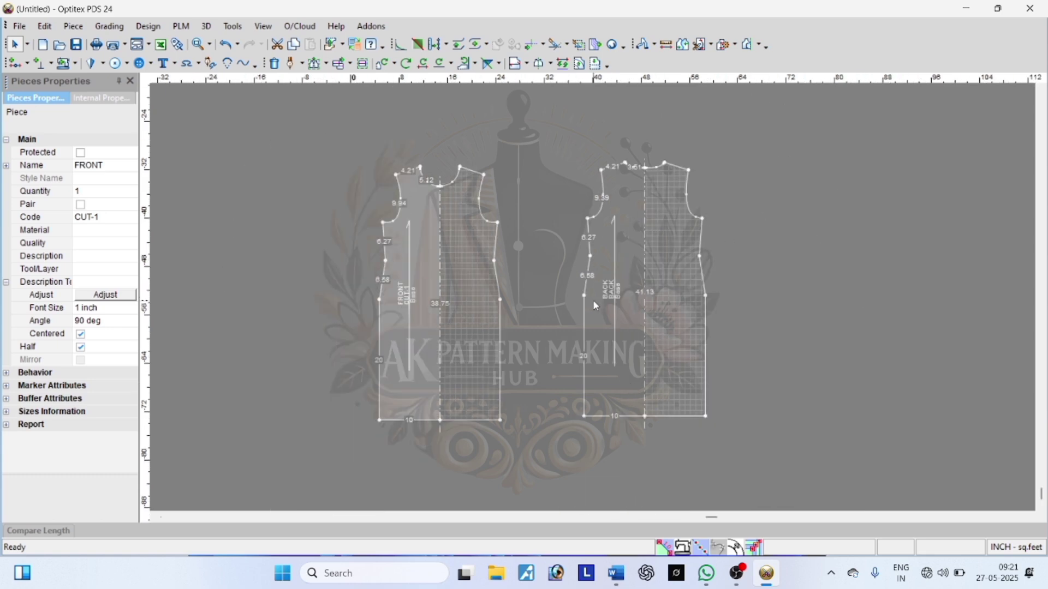
pyautogui.scroll(2, 595, 304)
pyautogui.scroll(-2, 842, 295)
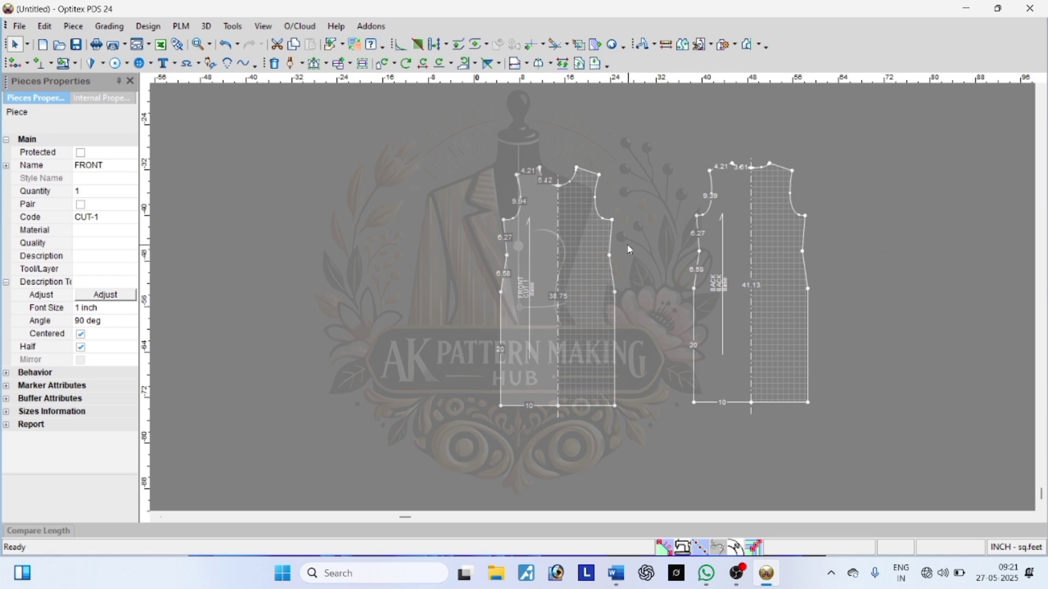
pyautogui.rightClick(872, 195)
pyautogui.click(885, 209)
pyautogui.rightClick(883, 267)
pyautogui.click(889, 284)
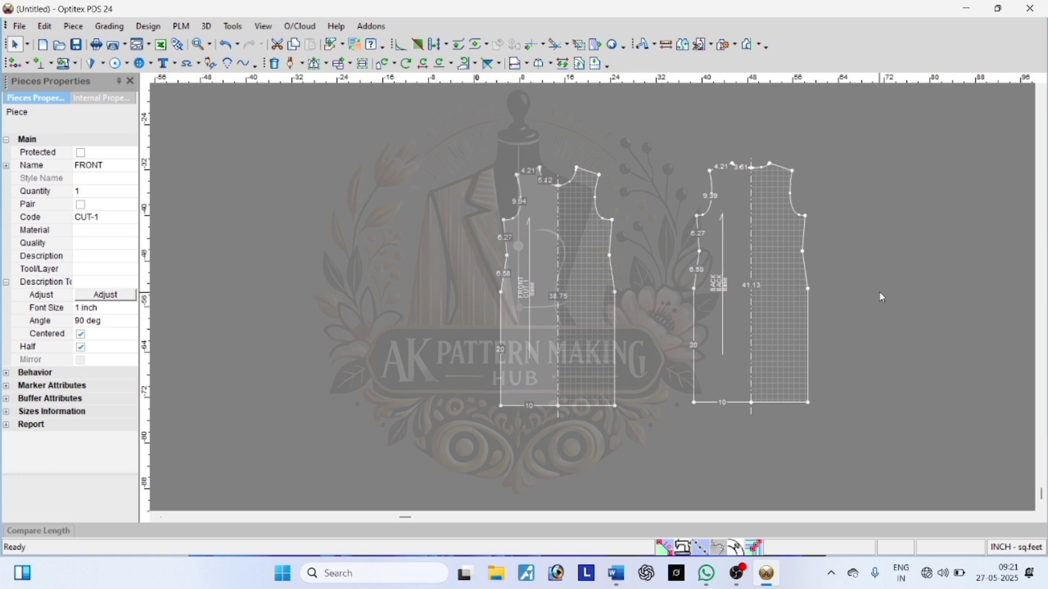